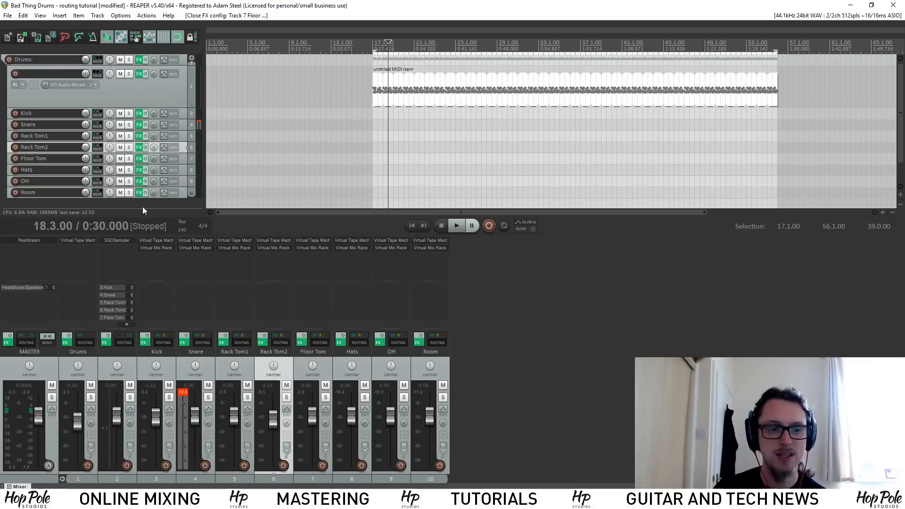
Step: Open the SSDSampler on the existing drum MIDI track and audition its kick, toms, cymbals and hi-hat
left_click(121, 241)
left_click_drag(533, 63, 377, 50)
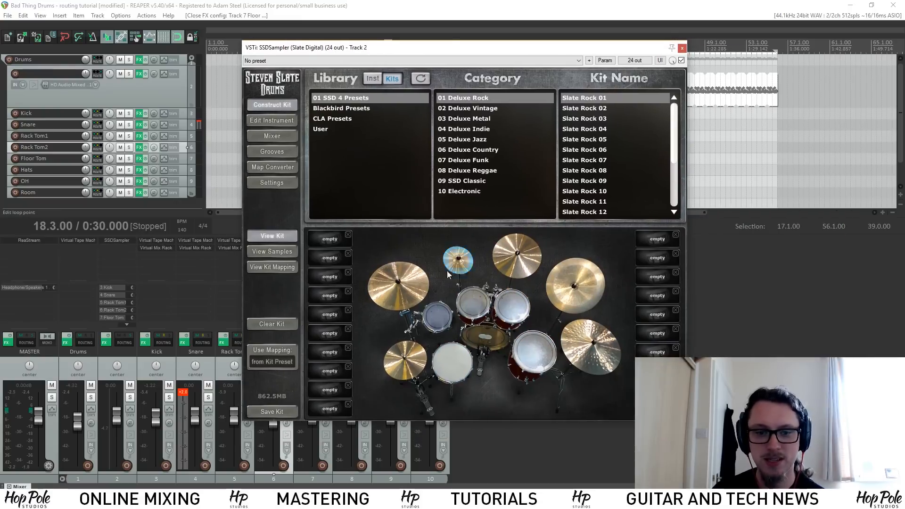
left_click(483, 349)
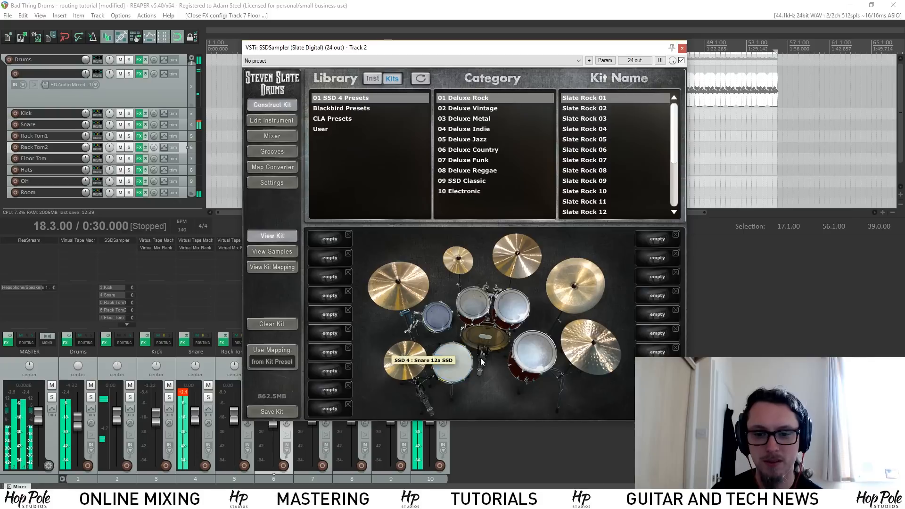
left_click(475, 309)
left_click(512, 310)
left_click(534, 351)
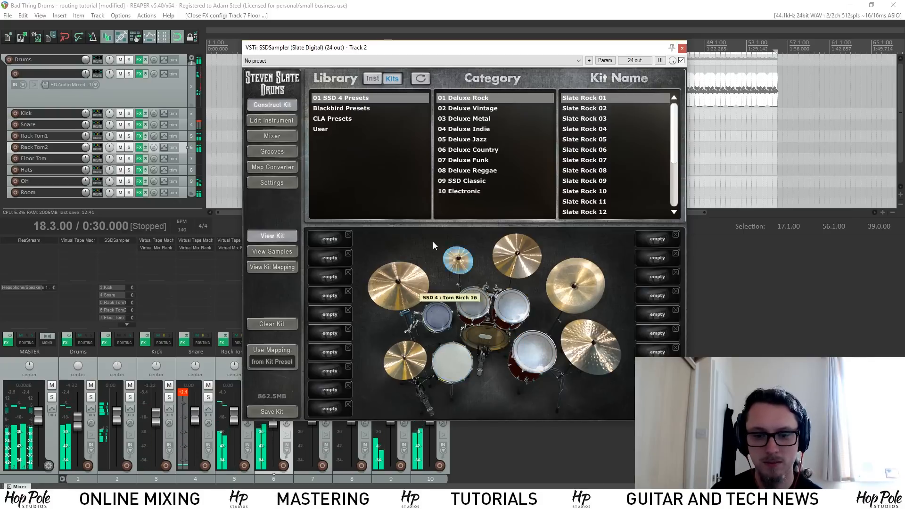
left_click(417, 282)
left_click(565, 284)
left_click(521, 262)
left_click(586, 347)
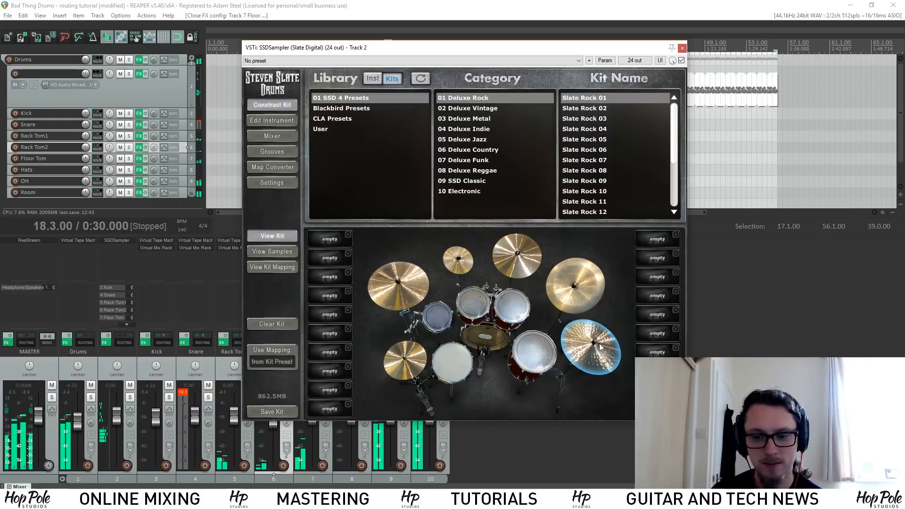
left_click(408, 358)
left_click(409, 367)
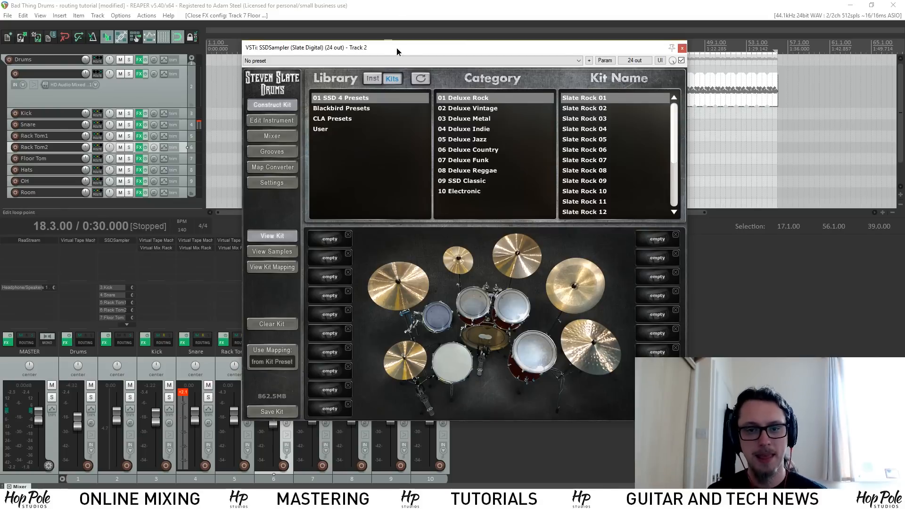
Step: Collapse the Drums folder's child tracks in the mixer and mute the Drums track
left_click_drag(397, 48, 459, 95)
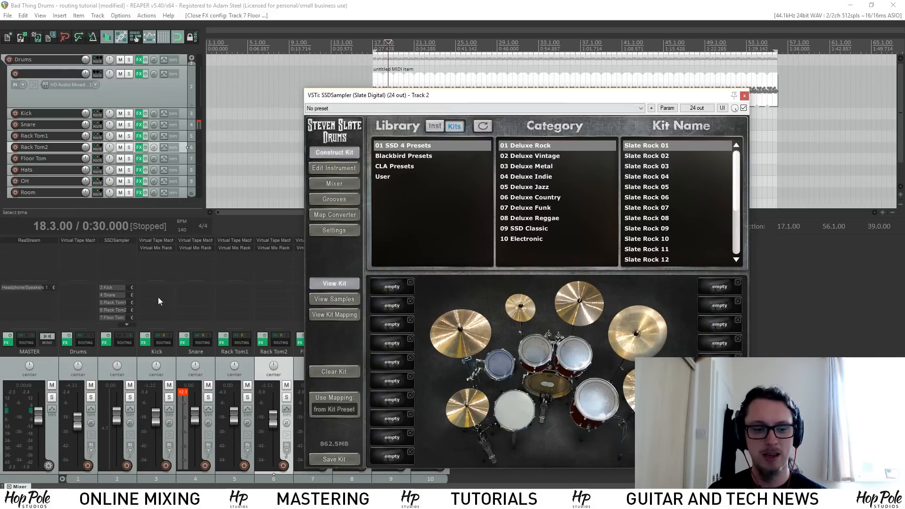
left_click(62, 478)
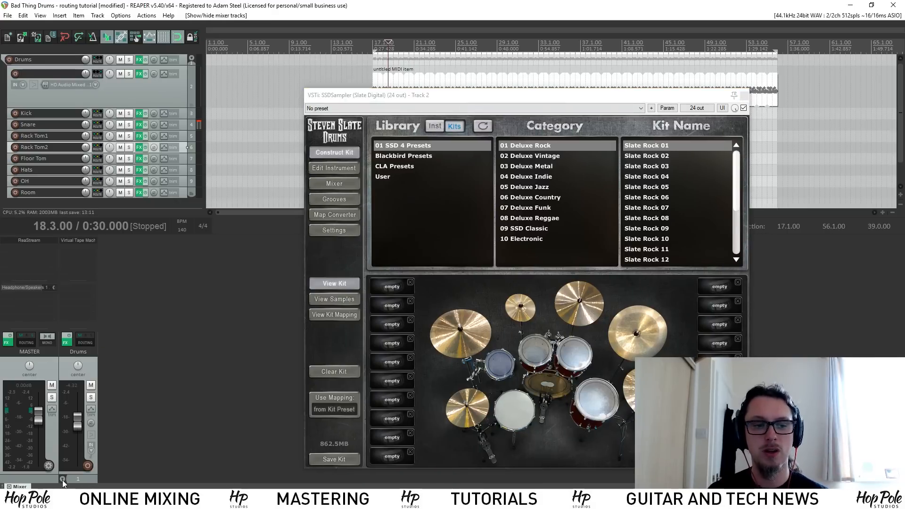
left_click(91, 384)
Step: Add a new track, close the old sampler window and name the new track New Drums
double_click(166, 344)
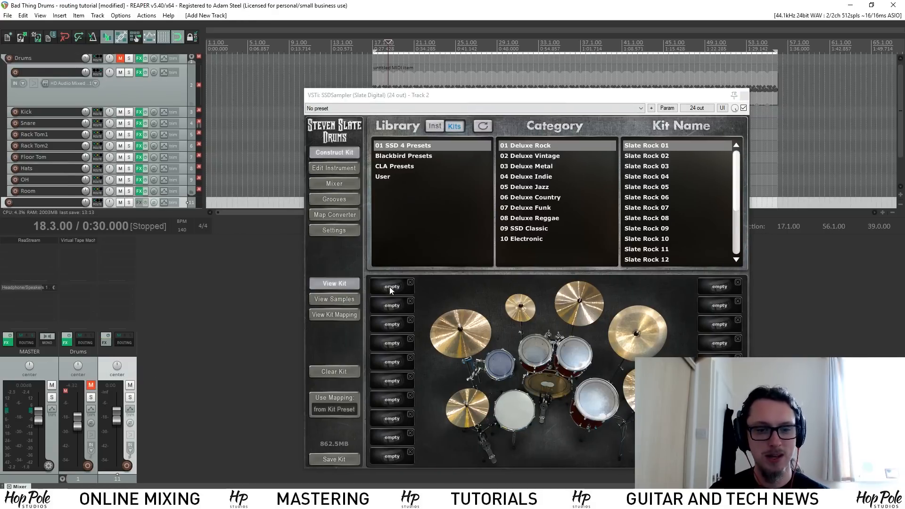
left_click(745, 96)
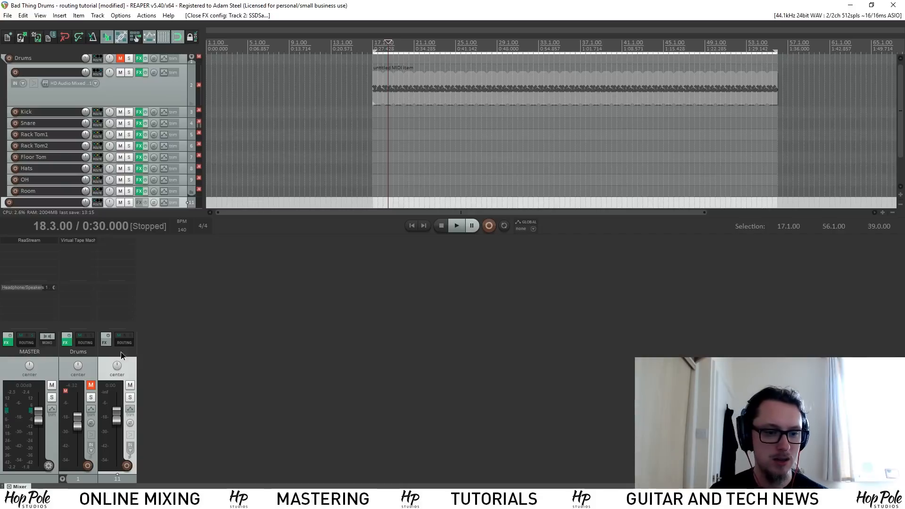
double_click(122, 352)
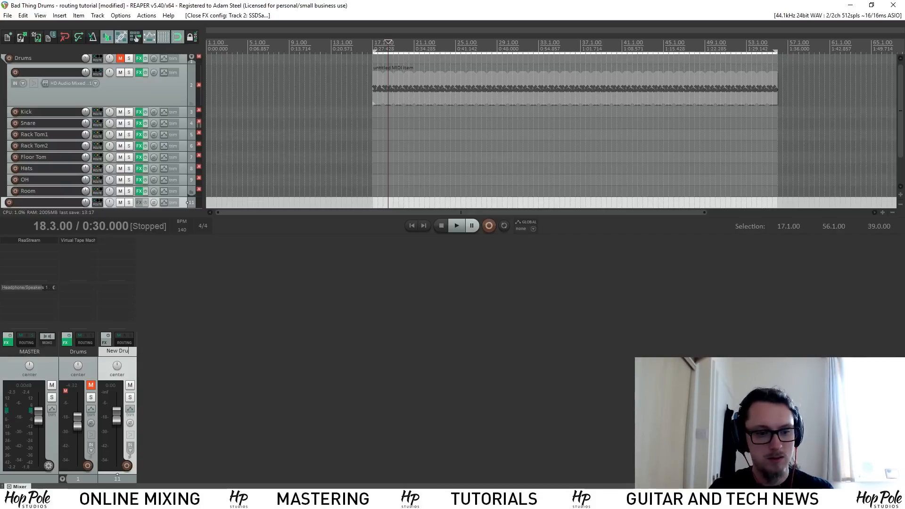
key("Return")
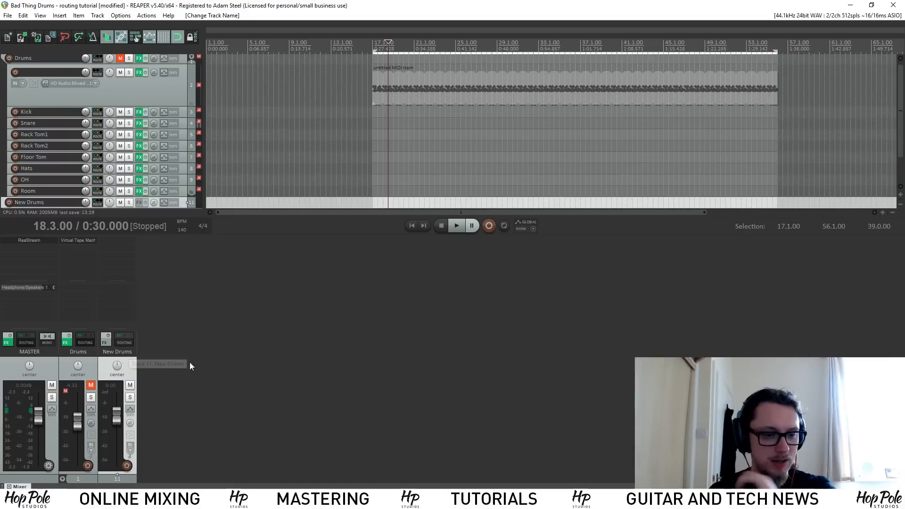
Step: Insert the SSDSampler (Slate Digital) (24 out) instrument on the New Drums track
double_click(114, 243)
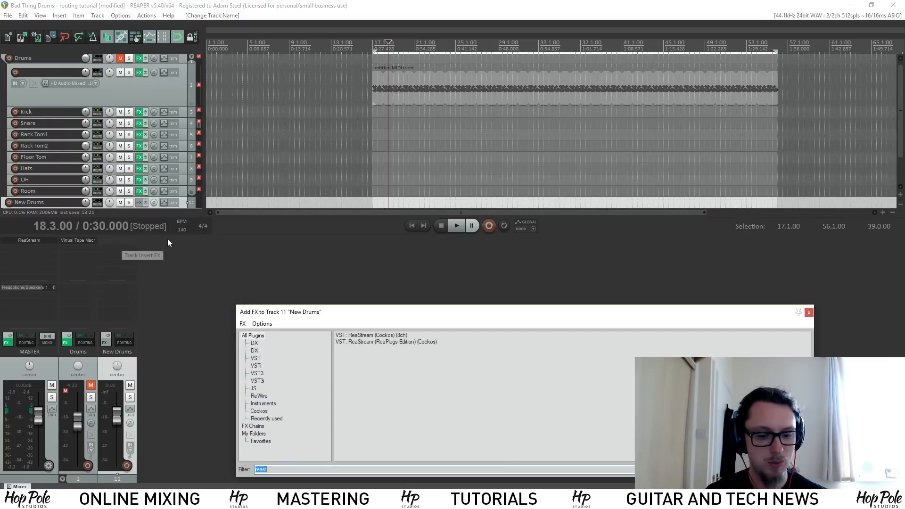
type("ssd")
double_click(366, 335)
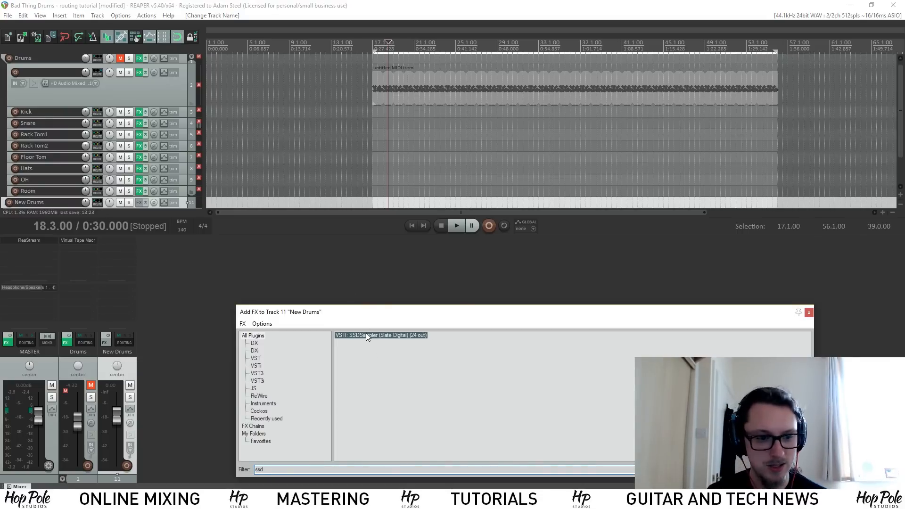
left_click_drag(182, 36, 524, 105)
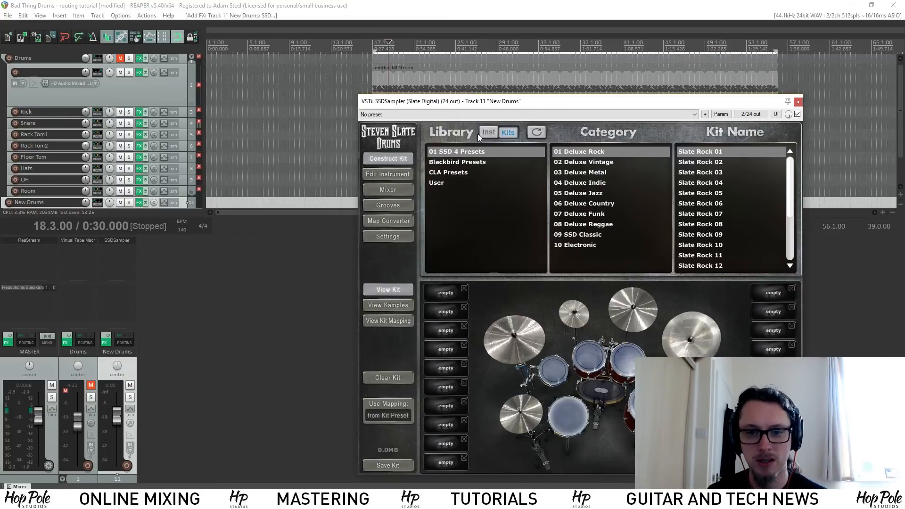
Step: Browse the sampler's instrument library and load the CLA Rock 01 kit from CLA Presets
left_click(457, 162)
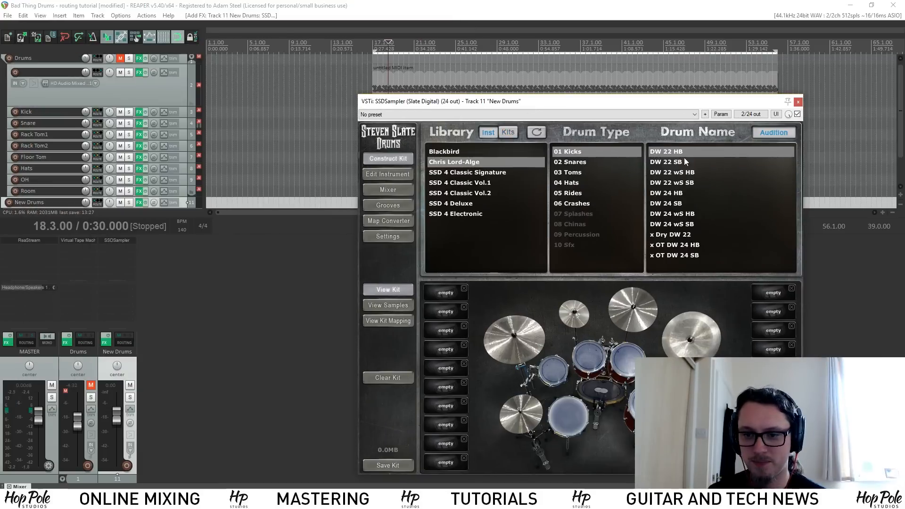
left_click(507, 133)
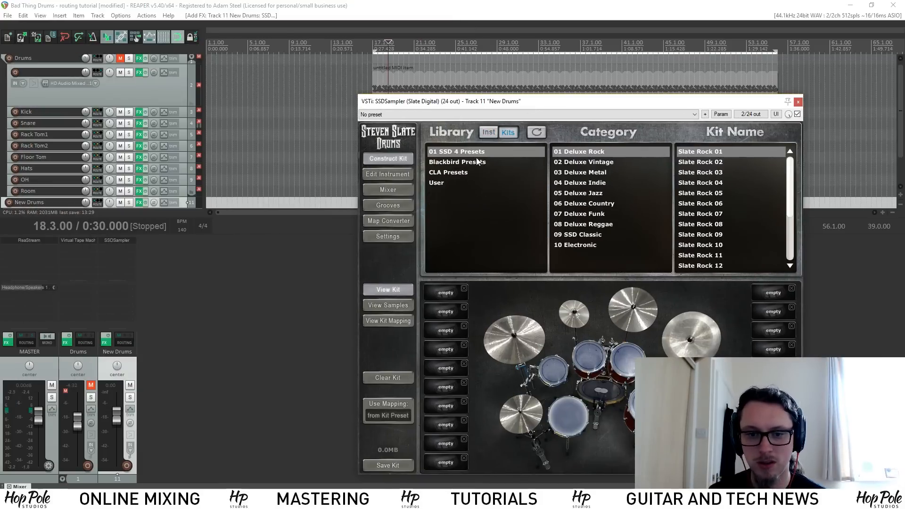
left_click(453, 172)
double_click(686, 155)
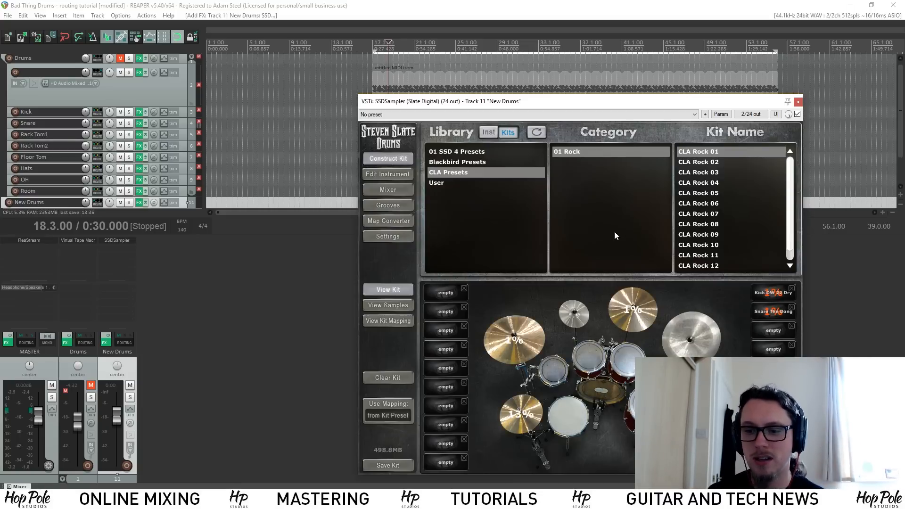
Step: Load the Slate Rock 03 kit from 01 SSD 4 Presets and remove its extra kick and snare instruments
left_click(468, 157)
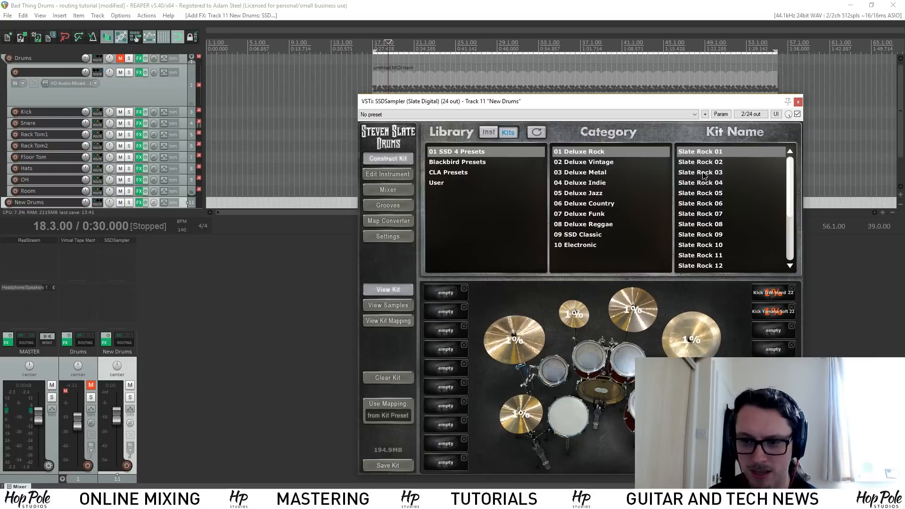
left_click(702, 173)
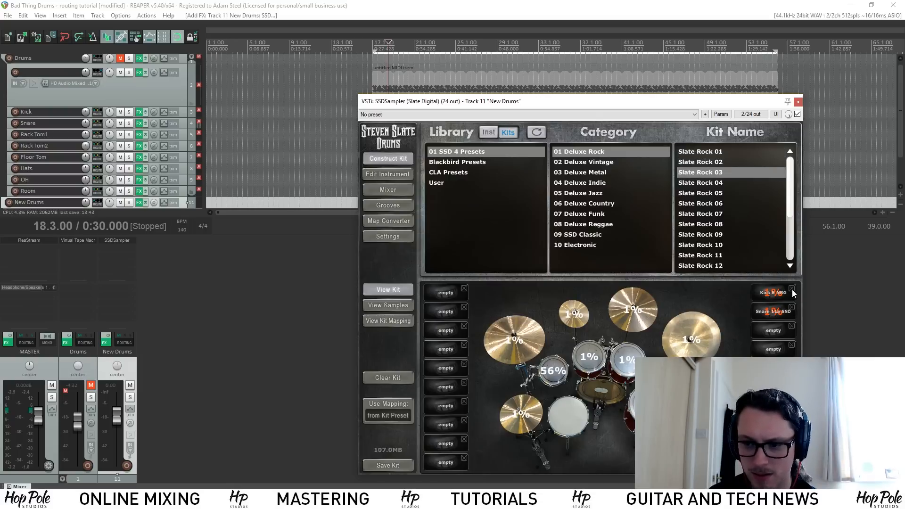
left_click(791, 308)
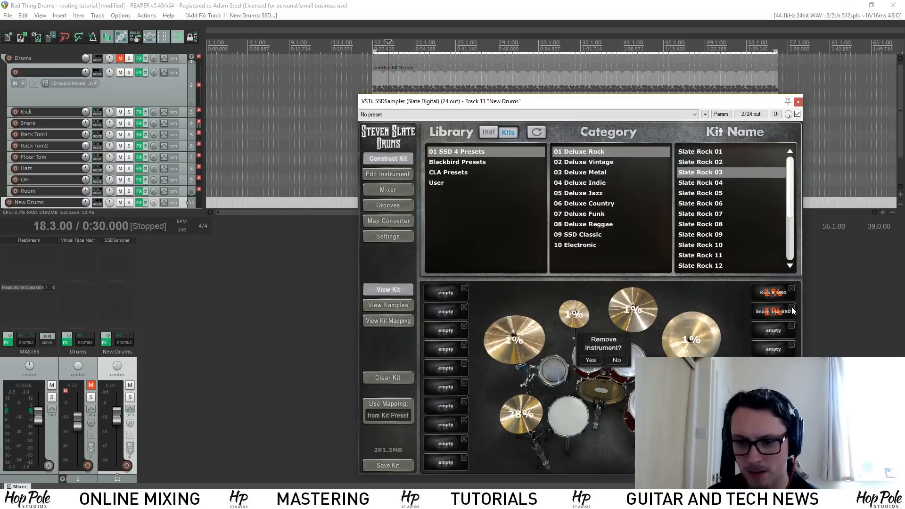
left_click(592, 361)
left_click(792, 308)
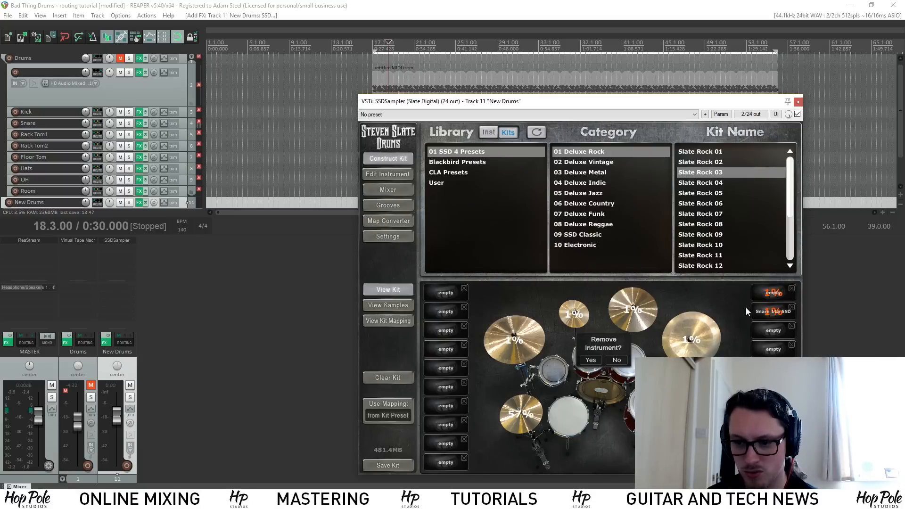
left_click(590, 361)
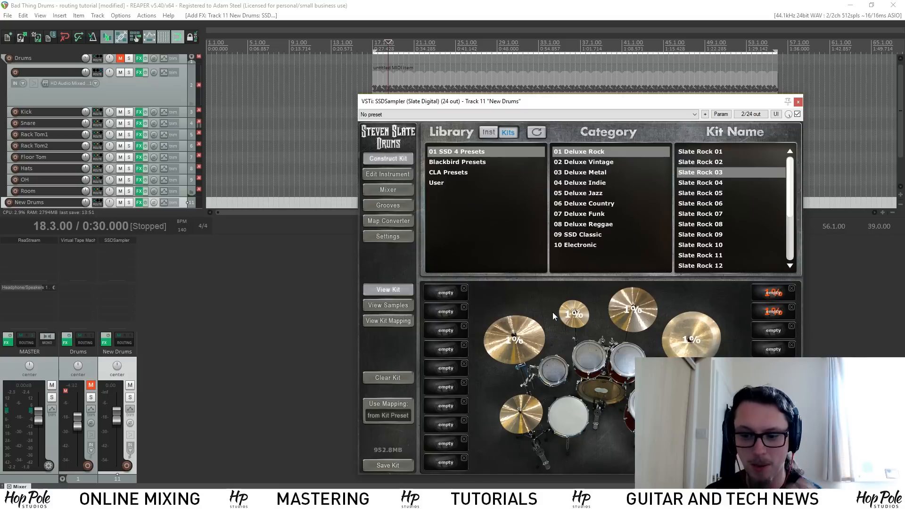
Step: Audition the rack toms and kick of the Slate Rock 03 kit
left_click(580, 365)
left_click(580, 365)
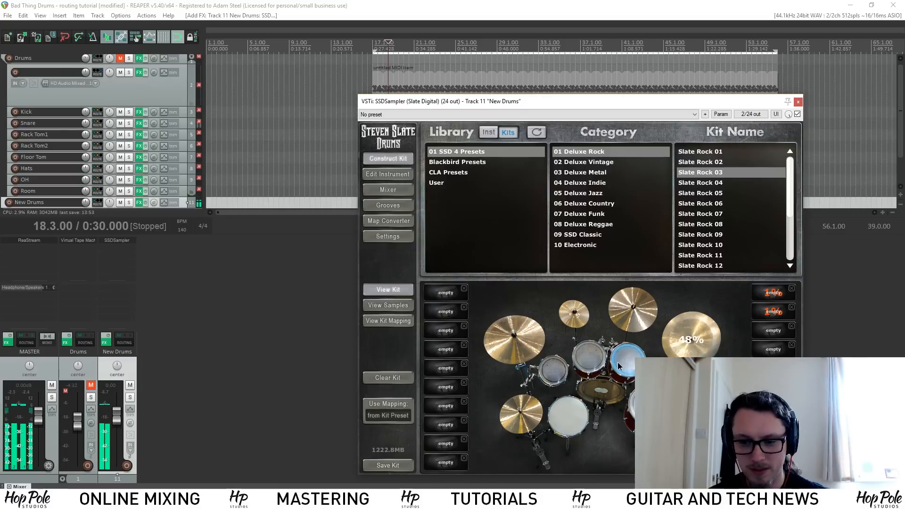
left_click(626, 361)
left_click(601, 392)
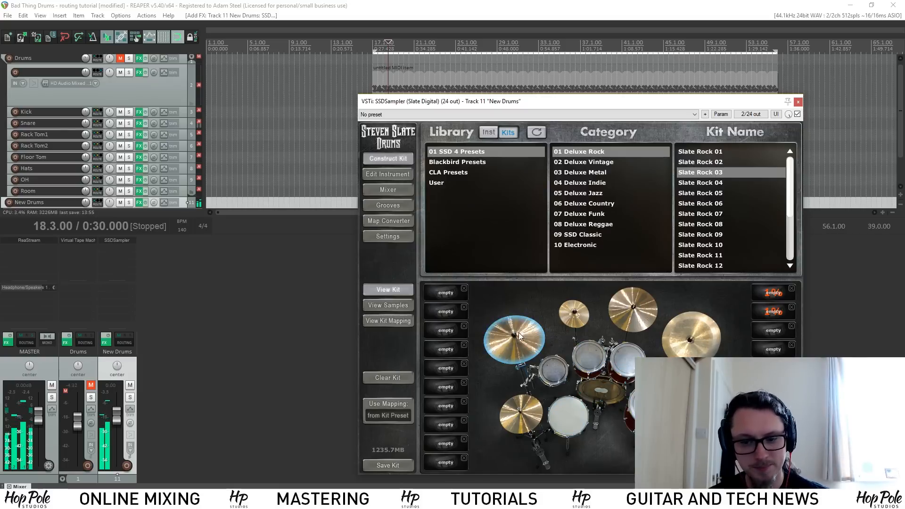
Step: Close the sampler window and copy the drum MIDI item onto the New Drums track at the same position
left_click(394, 86)
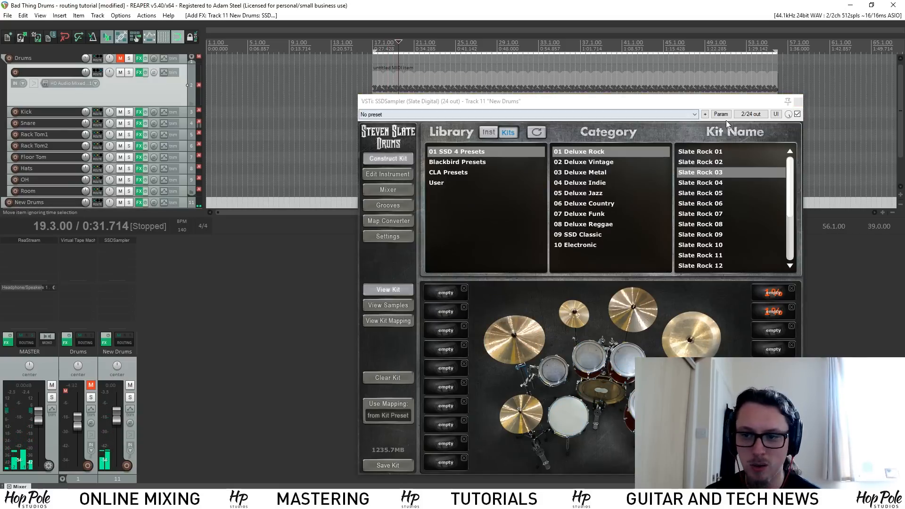
left_click(798, 102)
left_click_drag(419, 87, 410, 204)
Step: Place the edit cursor at 19.1.00 and increase the New Drums track's height
scroll(412, 143, "up", 6)
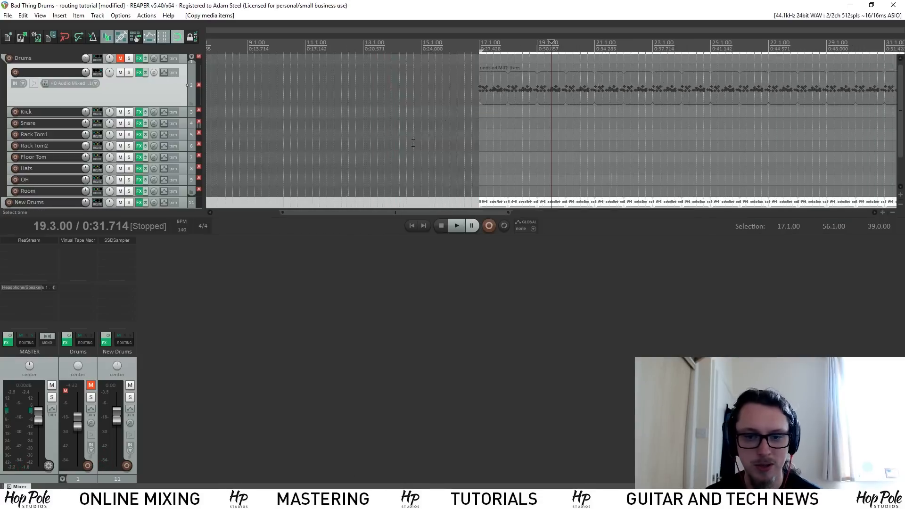
left_click(521, 59)
scroll(516, 100, "up", 3)
scroll(517, 100, "down", 5)
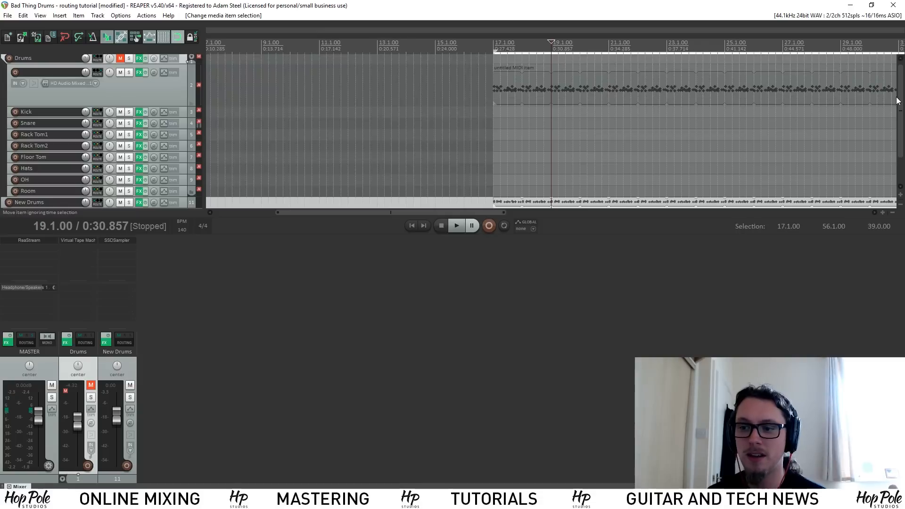
left_click_drag(899, 100, 900, 114)
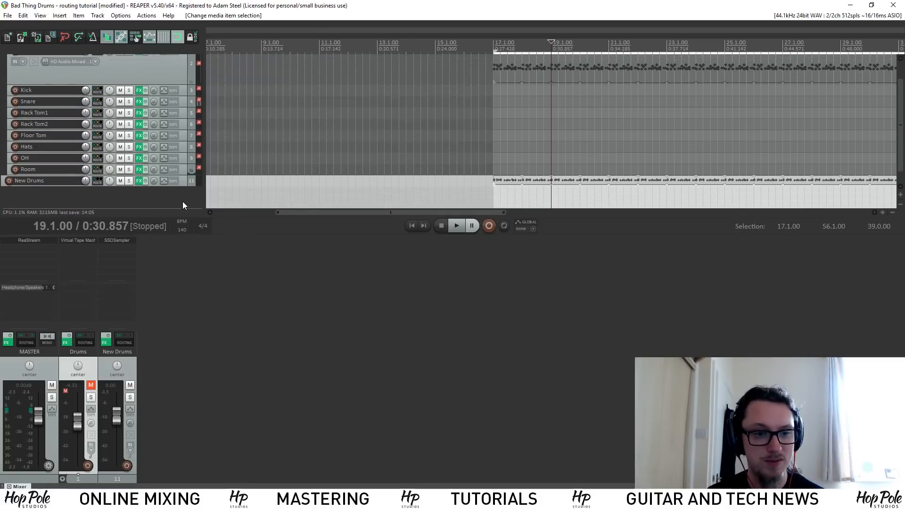
left_click_drag(182, 187, 182, 199)
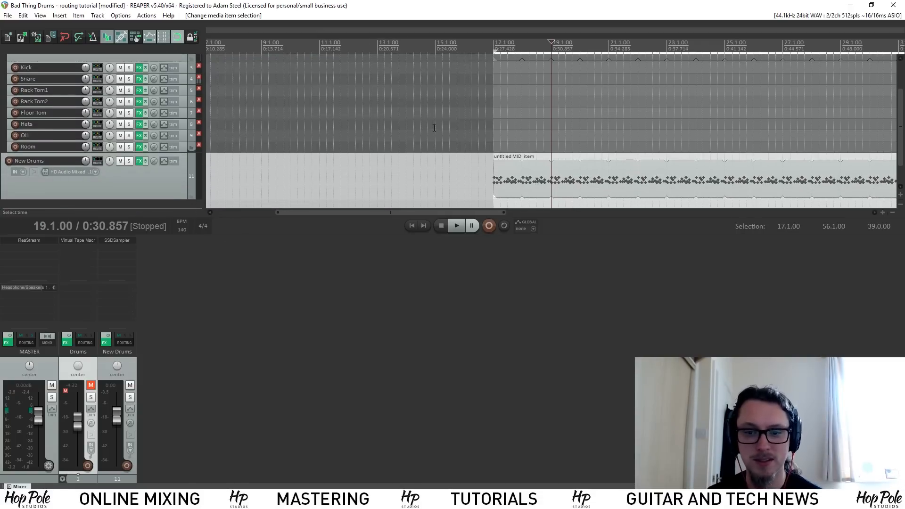
Step: Play the copied MIDI item on New Drums from 19.1.00, moving playback to 20.1.00
scroll(528, 95, "up", 4)
key("space")
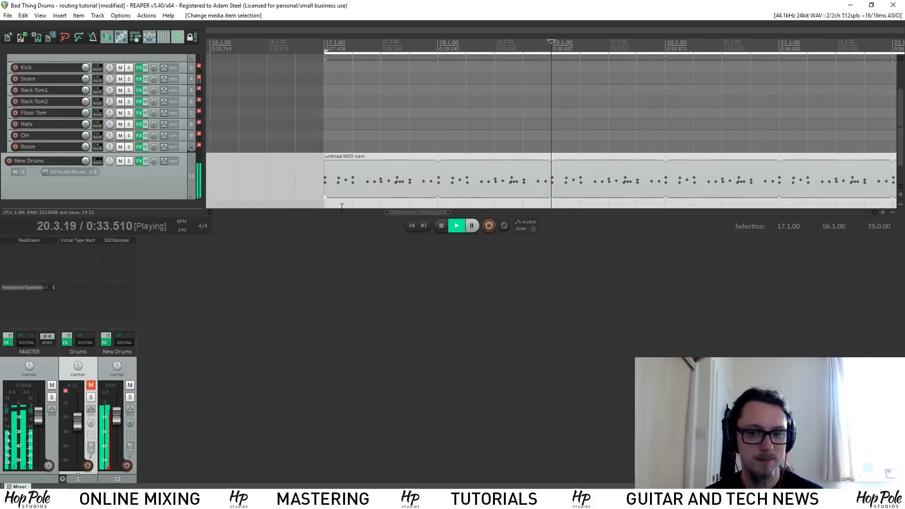
scroll(521, 137, "down", 2)
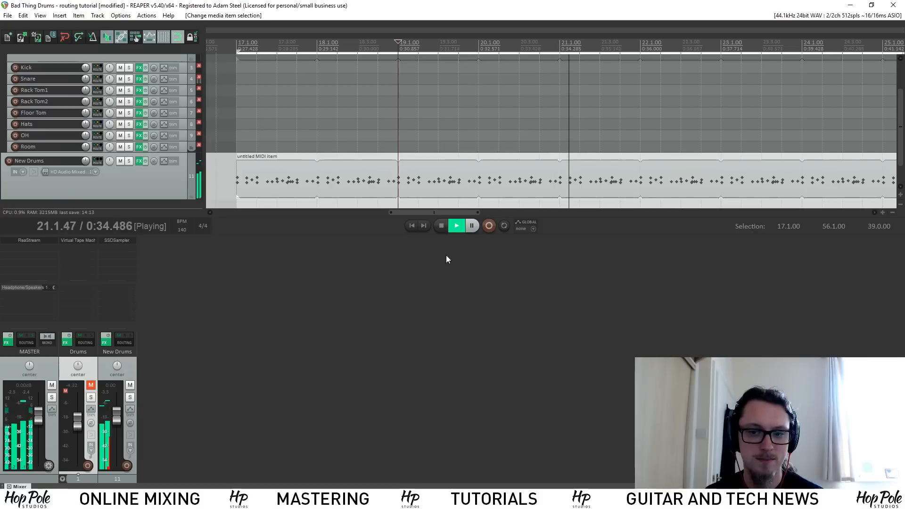
left_click(482, 182)
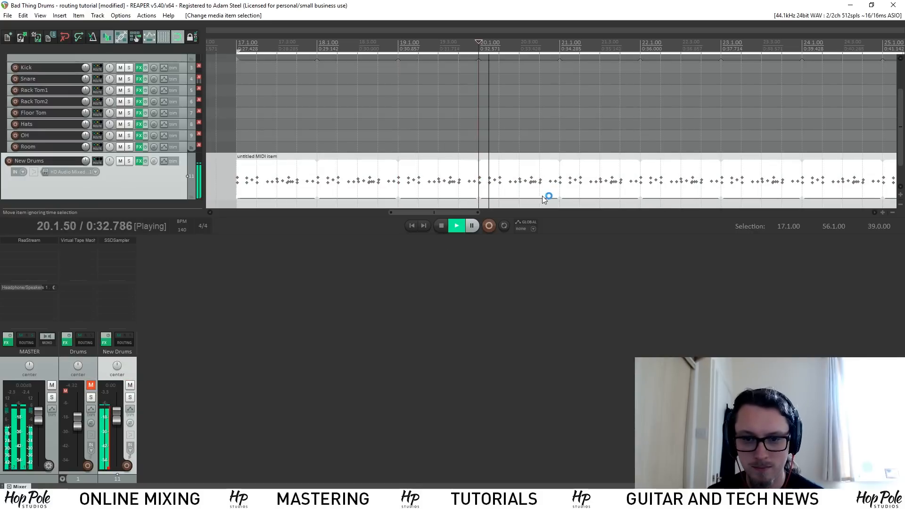
Step: Open the New Drums MIDI item in the MIDI editor, examine its notes during playback and stop playing
double_click(492, 183)
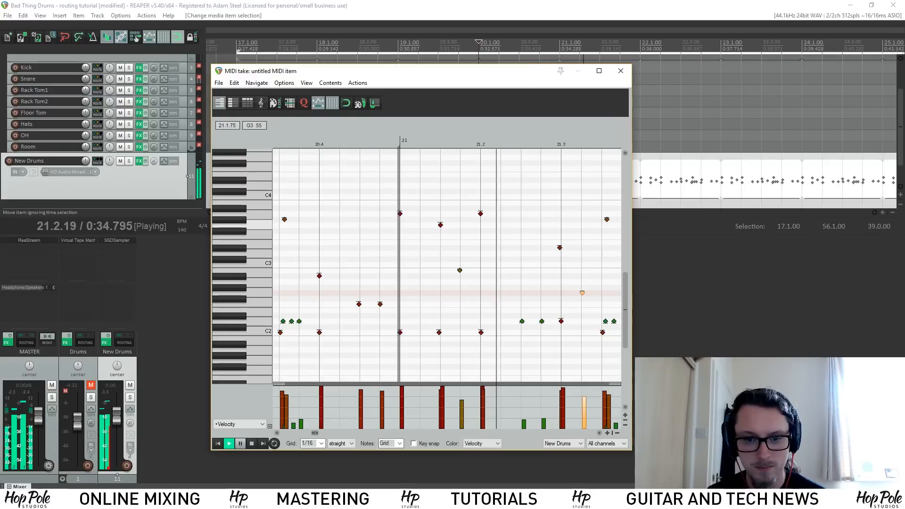
scroll(453, 223, "down", 3)
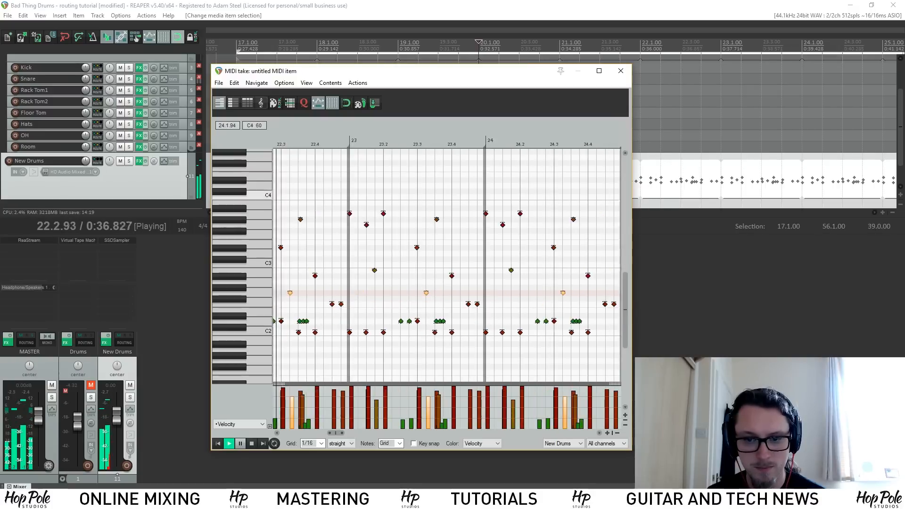
scroll(453, 203, "down", 3)
scroll(453, 203, "up", 5)
key("space")
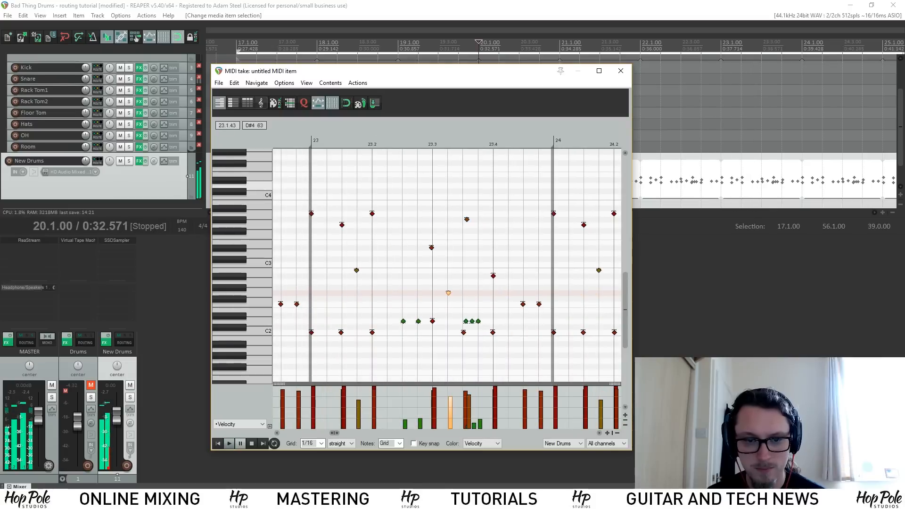
Step: Move the edit cursor to 23.1.00, open the New Drums track's SSDSampler and briefly play the part with its kit showing
left_click(310, 213)
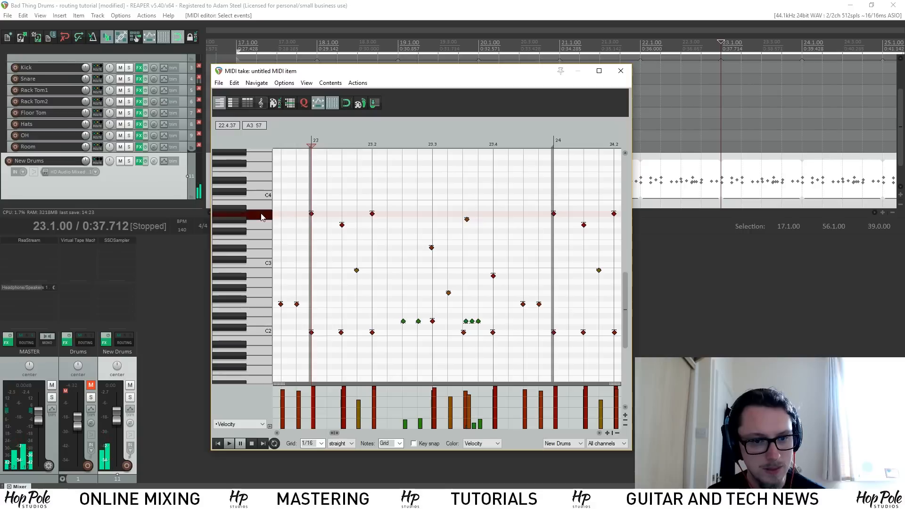
left_click(117, 240)
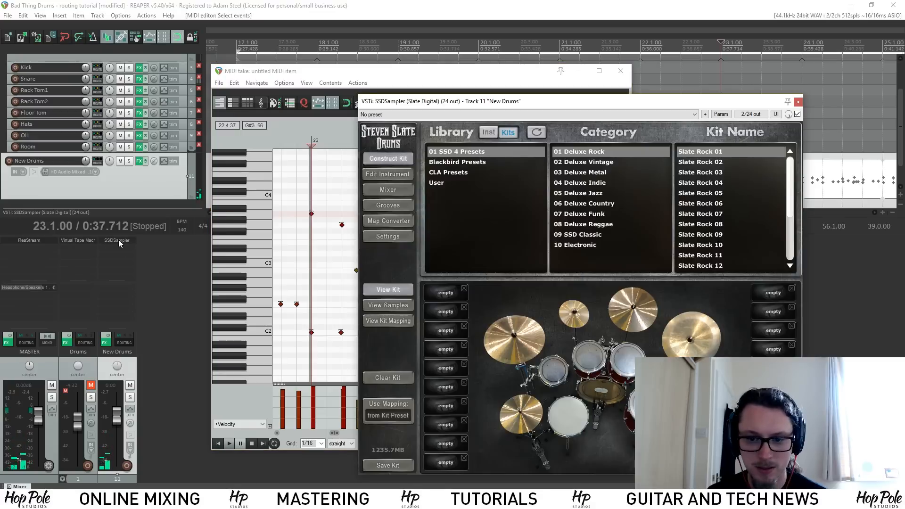
key("space")
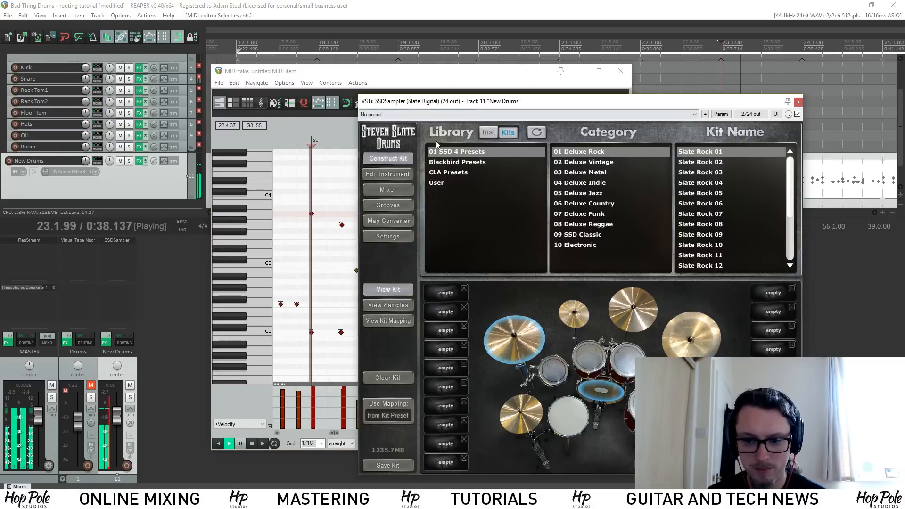
key("space")
Step: In the sampler's Map Converter, reassign the Crash ST Extreme 18 crash edge to note A2 and play the part to check it
left_click(385, 221)
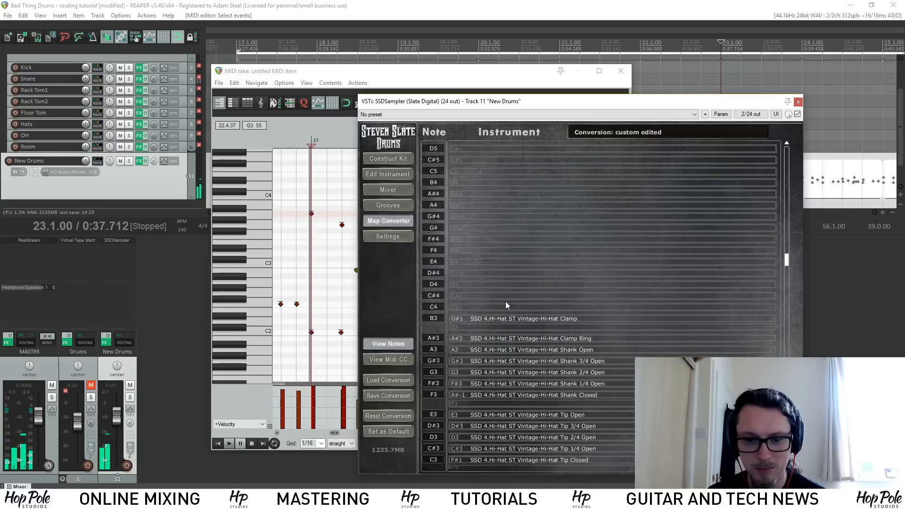
key("space")
scroll(609, 255, "up", 1)
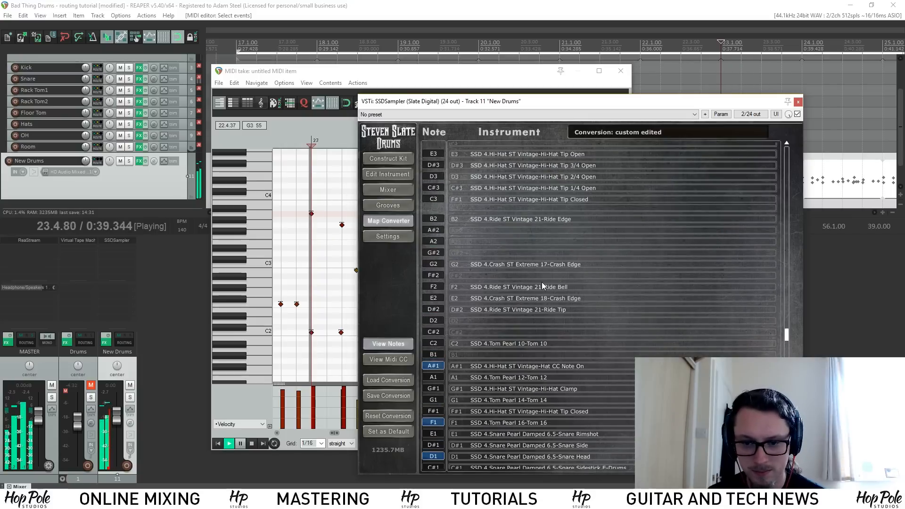
key("space")
left_click_drag(462, 298, 512, 247)
key("space")
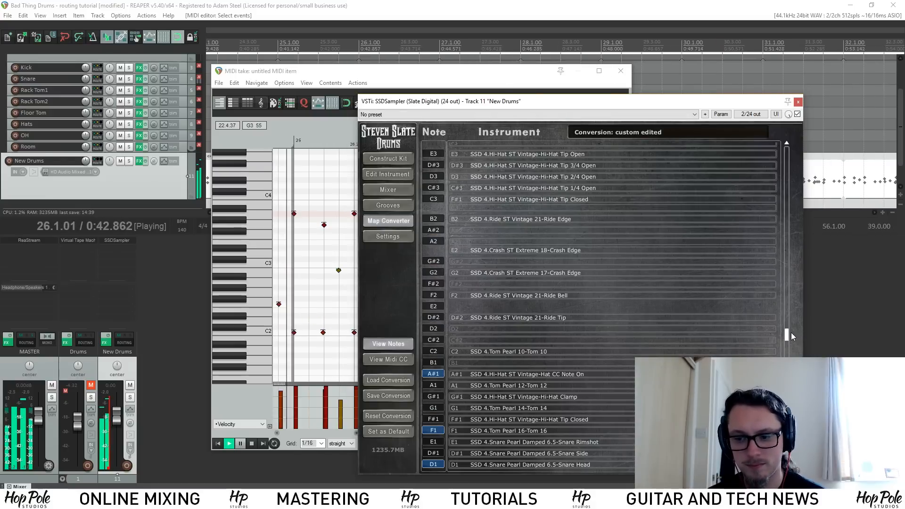
Step: Audition the tom notes on the MIDI editor keyboard, reassign Tom Pearl 10 to note B1 in the sampler's map and resume playback
left_click_drag(787, 333, 783, 352)
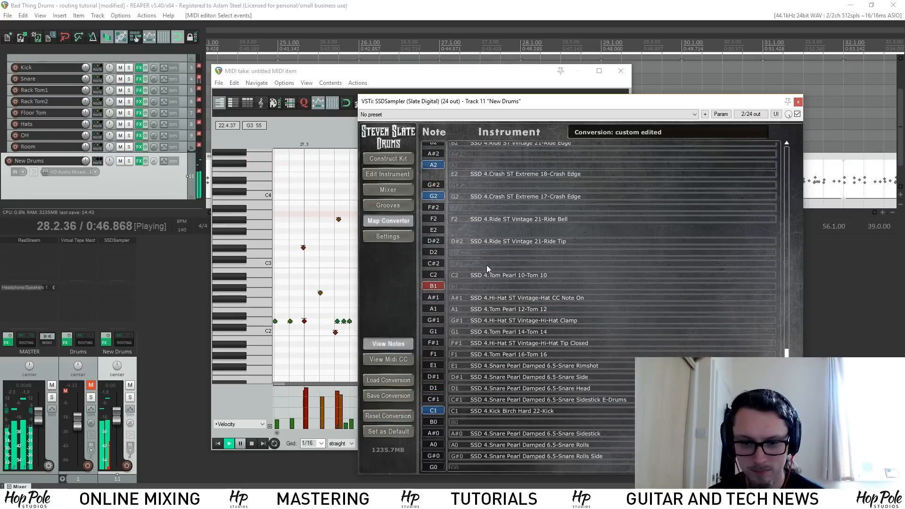
key("space")
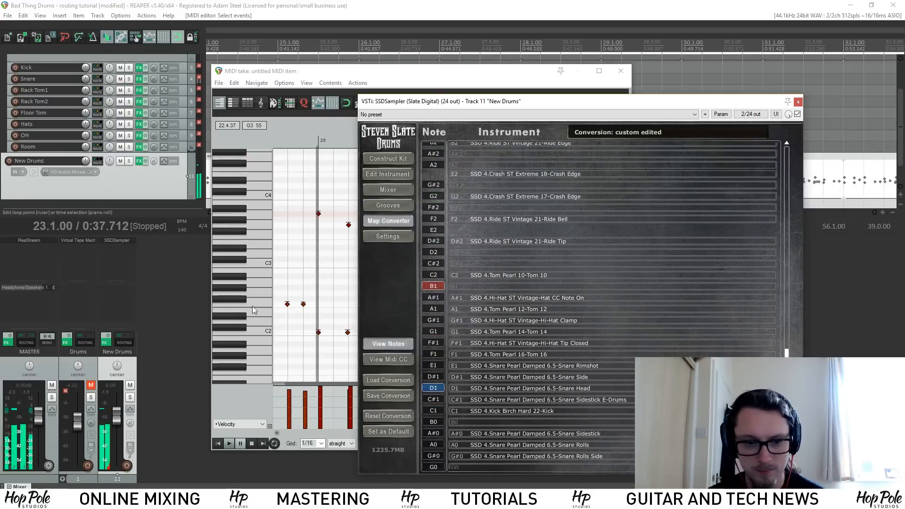
left_click(260, 303)
left_click(263, 271)
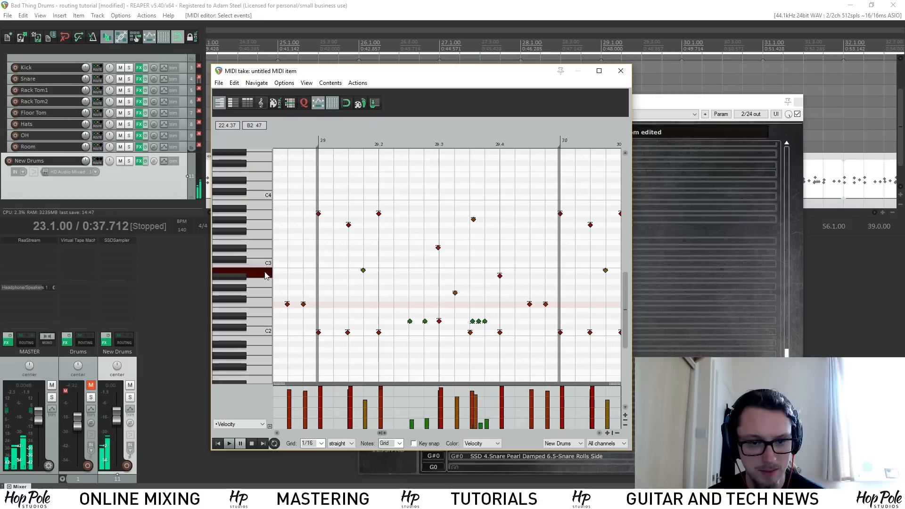
left_click(669, 132)
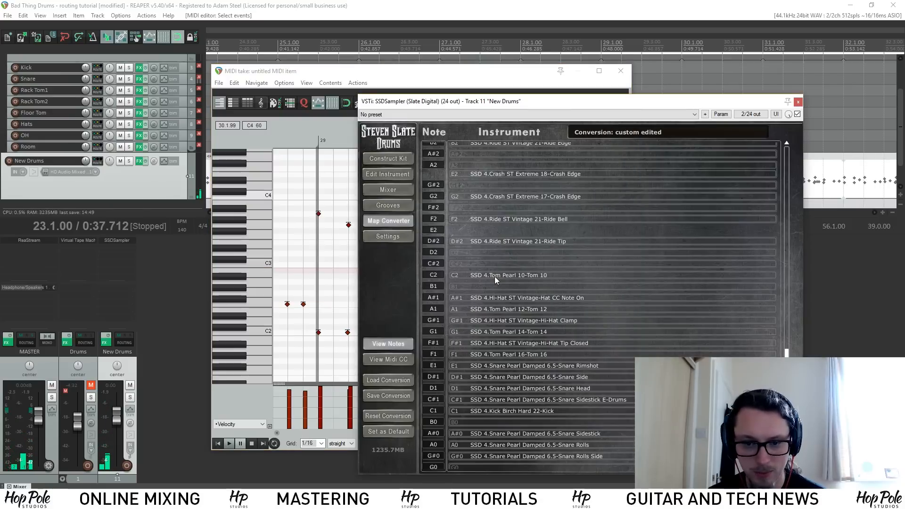
left_click_drag(496, 280, 438, 288)
key("space")
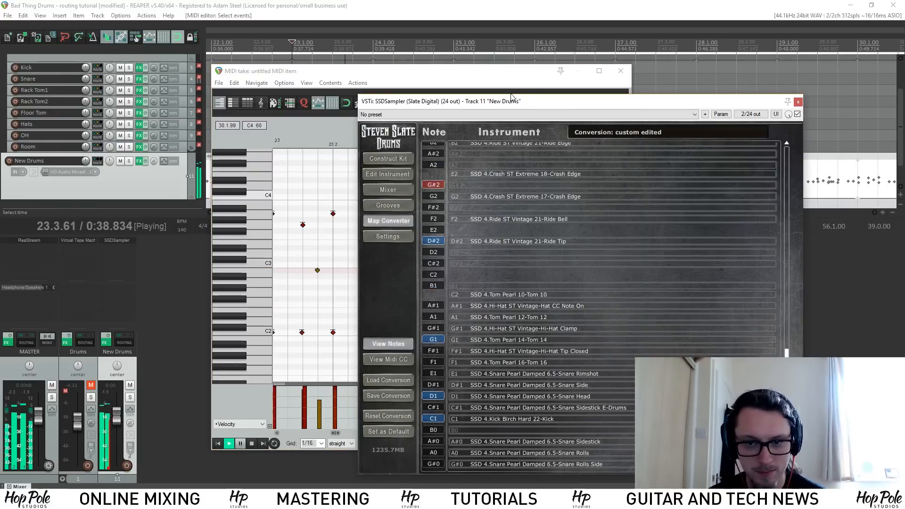
Step: Watch the MIDI notes play beside the sampler's map, stop playback and return the sampler to its Construct Kit page
left_click_drag(513, 98, 677, 93)
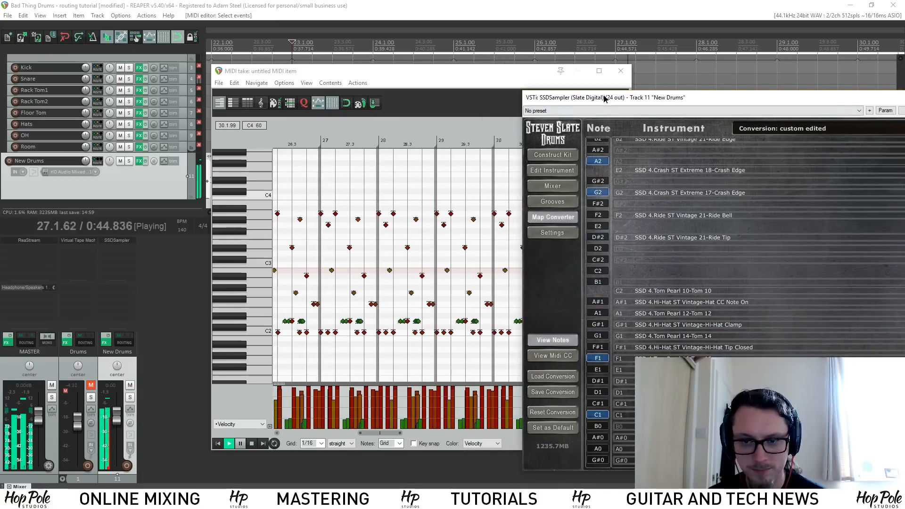
left_click_drag(604, 97, 423, 81)
key("space")
left_click(372, 141)
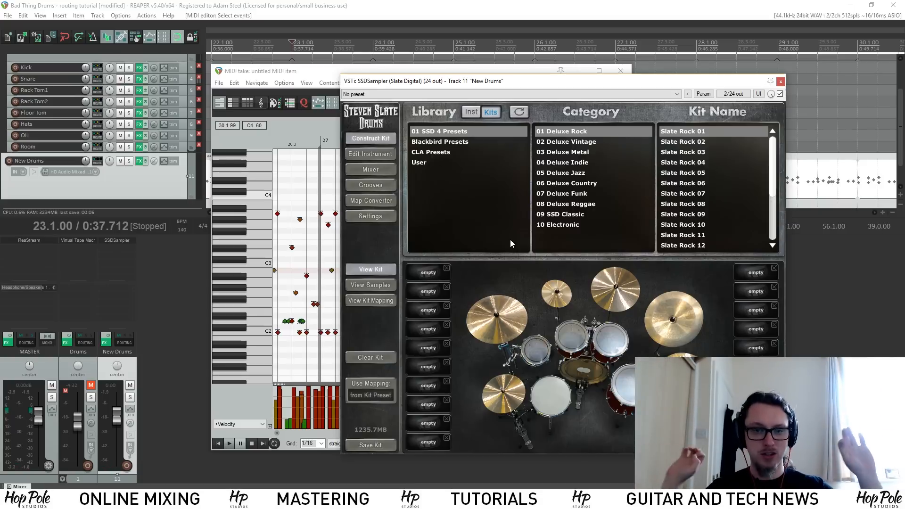
Step: Close the MIDI editor and sampler windows, and play the New Drums item from 23.1.00 in the arrangement
left_click(620, 71)
left_click(780, 83)
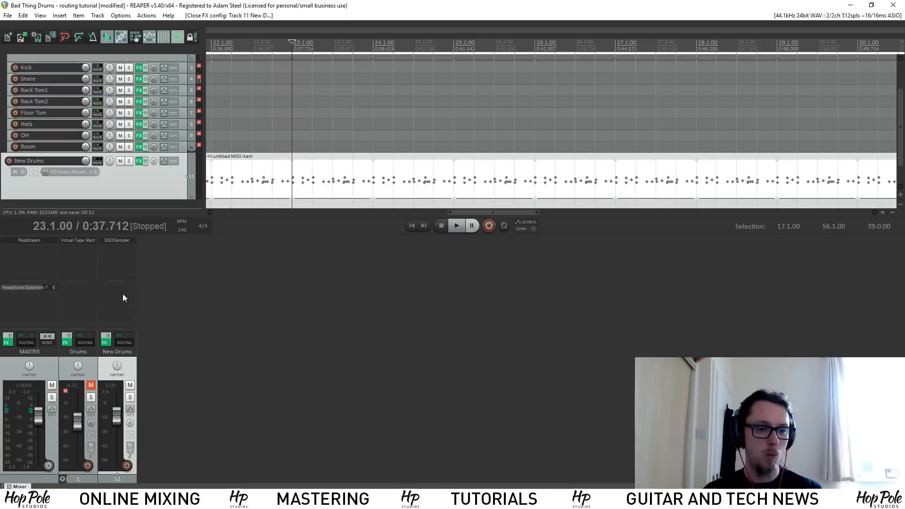
scroll(431, 131, "down", 4)
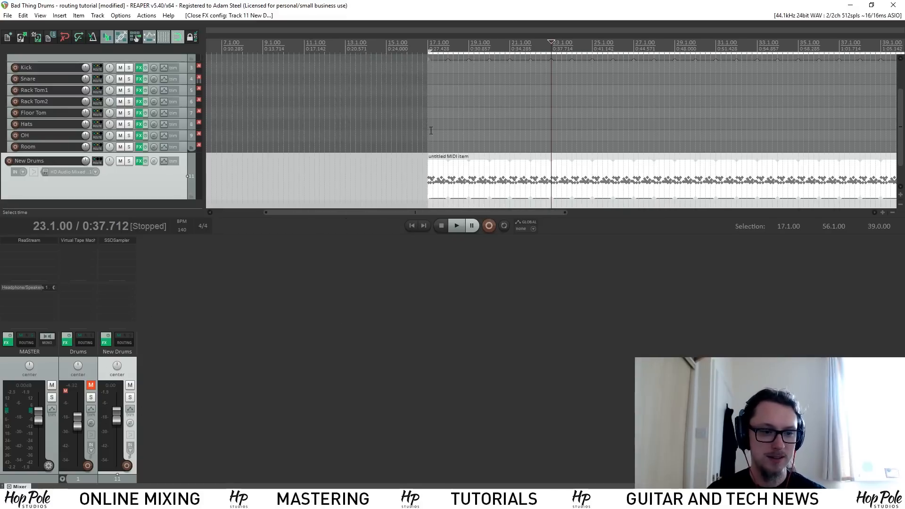
key("space")
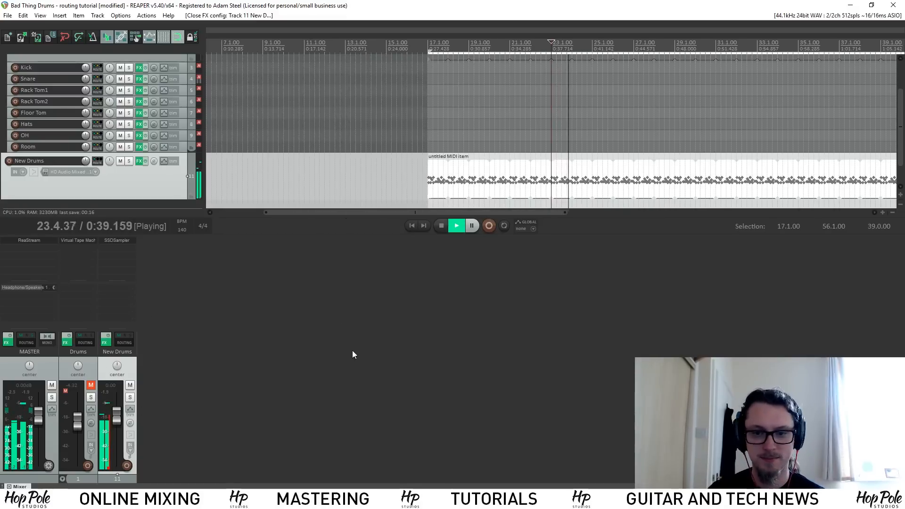
scroll(633, 175, "down", 2)
key("space")
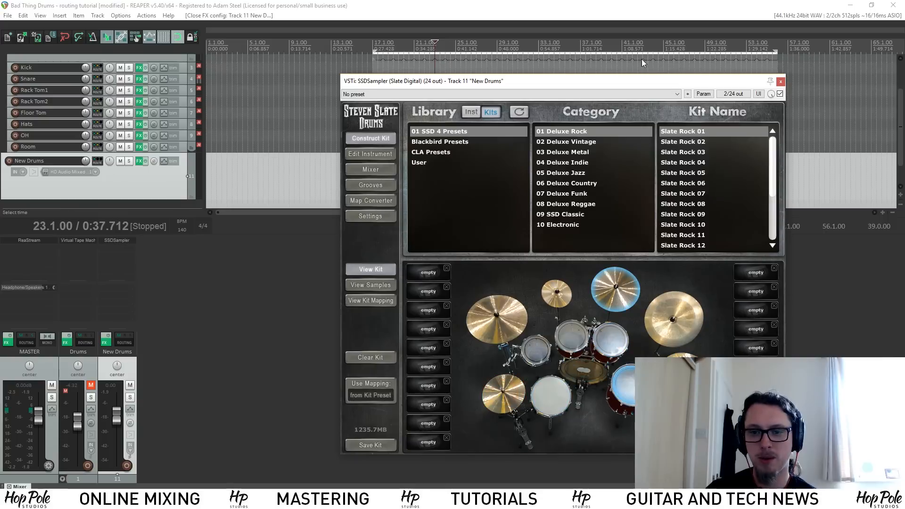
Step: Open the SSDSampler's plug-in pin connector from its reopened window and extend the routing to four output channels
left_click_drag(569, 78, 482, 77)
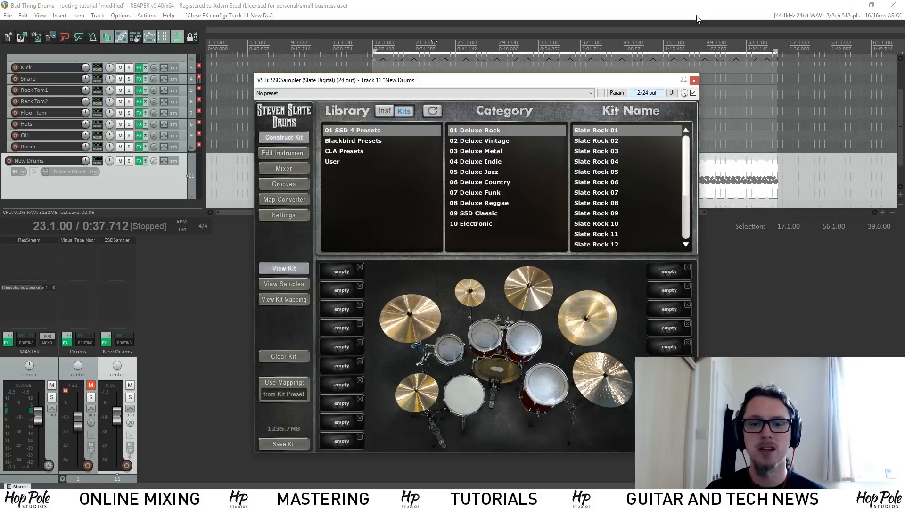
left_click_drag(536, 82, 718, 90)
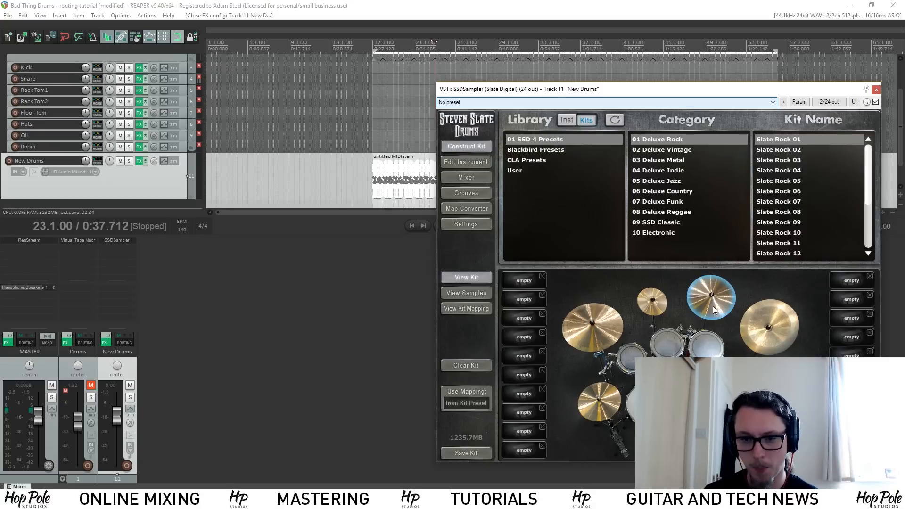
left_click(832, 104)
left_click_drag(777, 163, 605, 168)
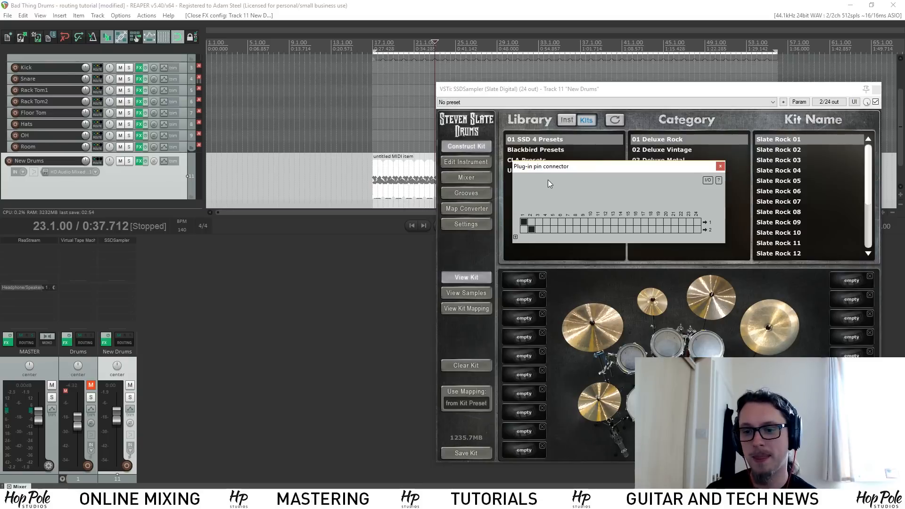
left_click(515, 237)
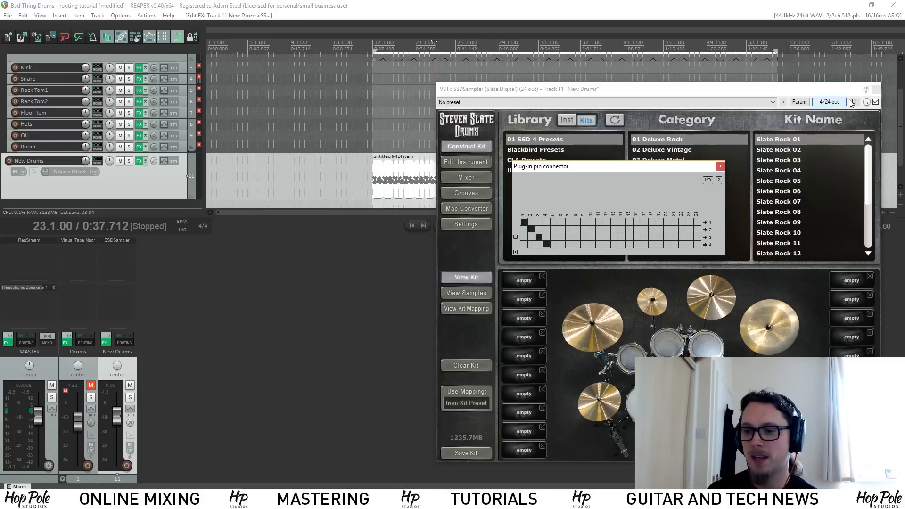
Step: Extend the sampler's pin connector routing to 16 track channels, each mapped to its matching output
left_click_drag(807, 90, 794, 86)
left_click(817, 103)
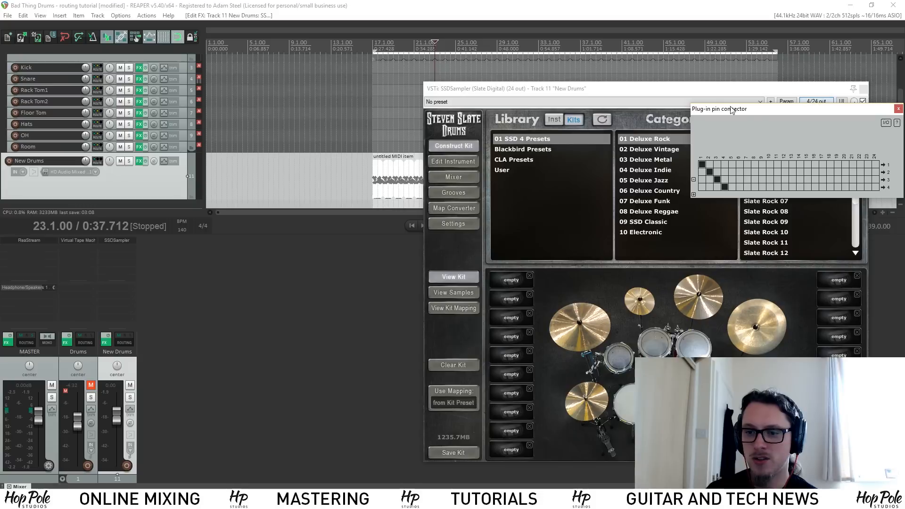
left_click_drag(759, 112, 460, 174)
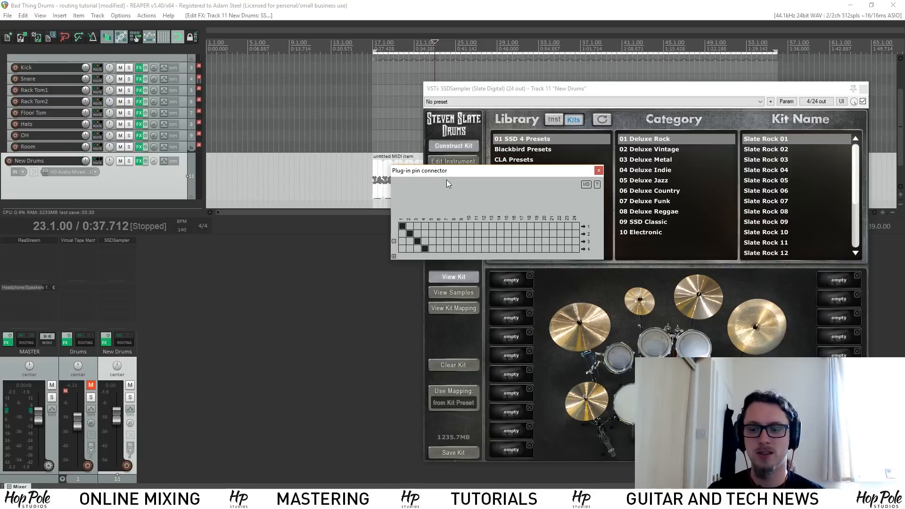
left_click(409, 234)
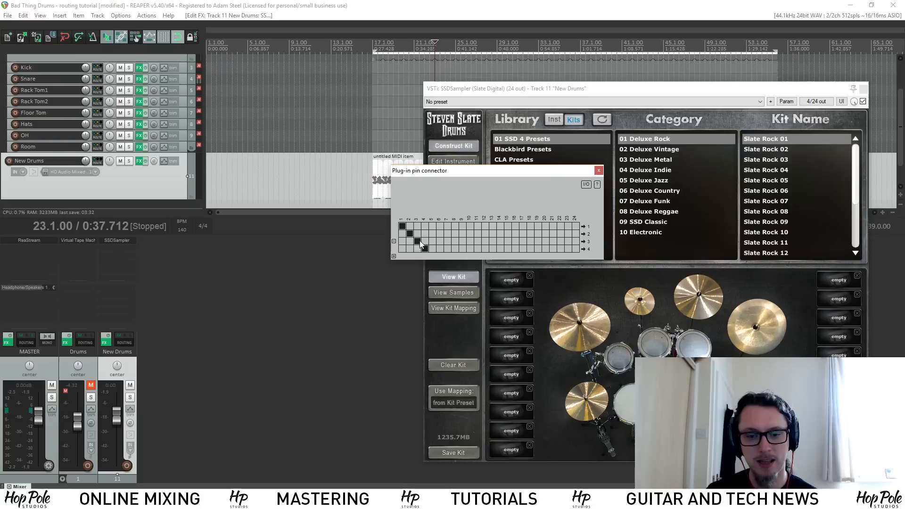
left_click(394, 257)
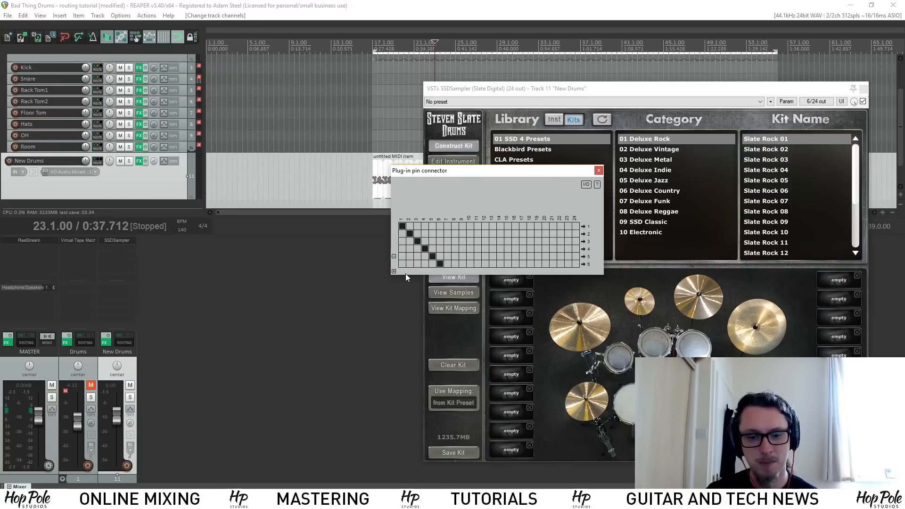
left_click(394, 272)
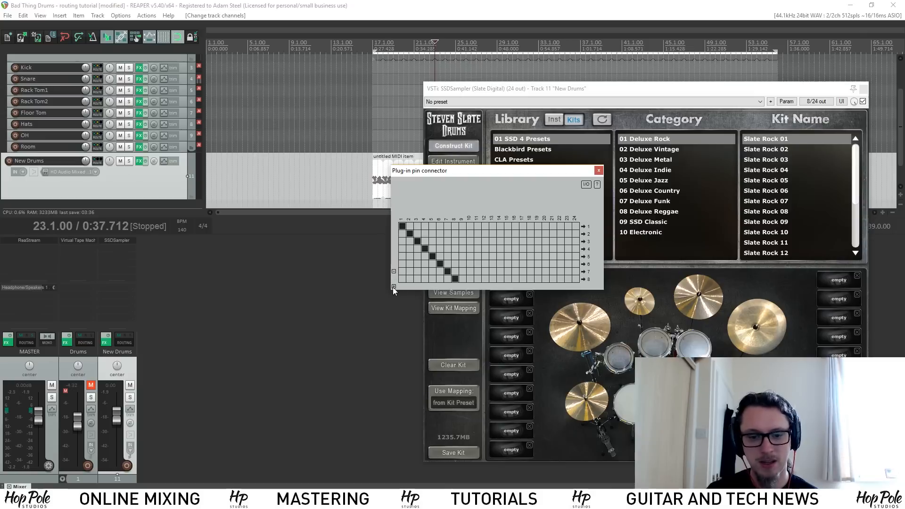
left_click(393, 286)
left_click(394, 302)
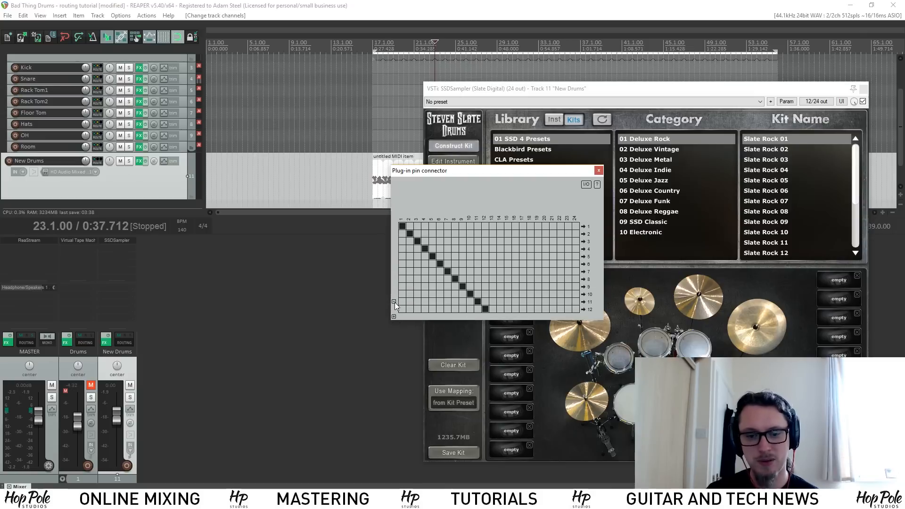
double_click(394, 317)
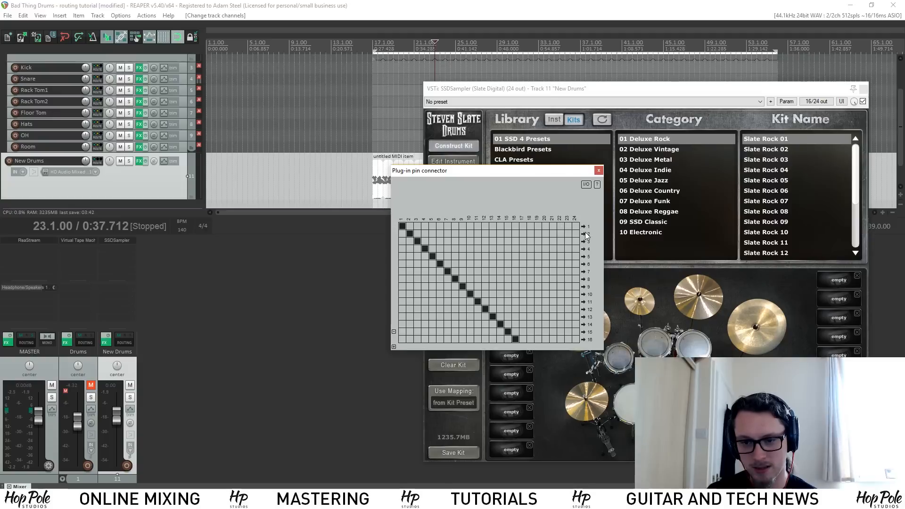
double_click(394, 348)
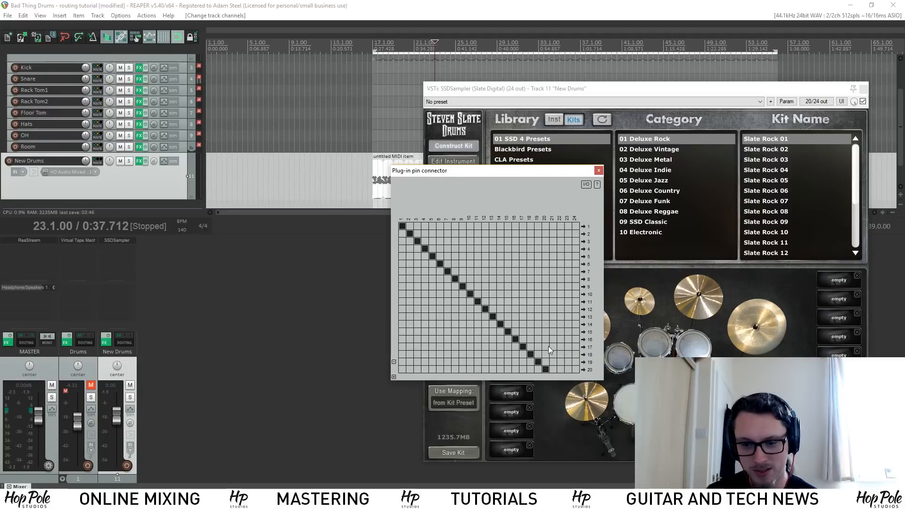
double_click(393, 361)
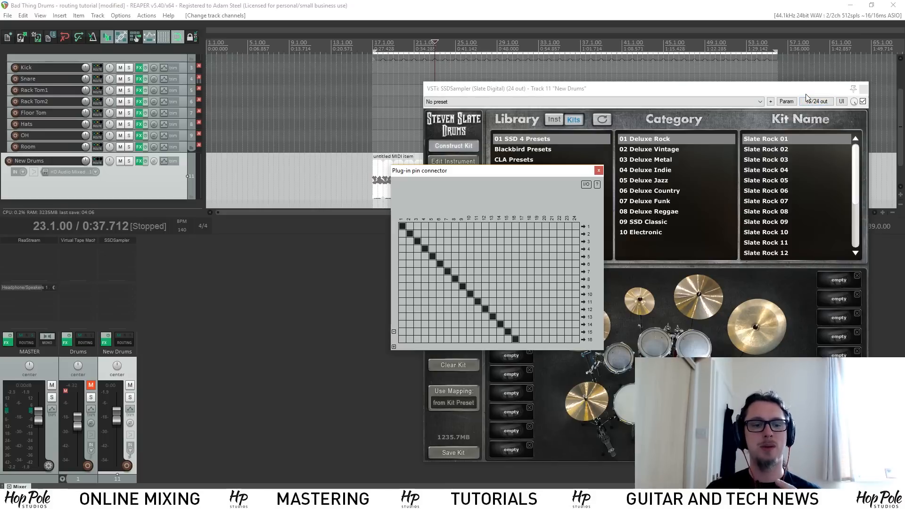
Step: Close the pin connector and briefly play the New Drums part from 23.1.00 with the extra outputs enabled
left_click(524, 3)
key("space")
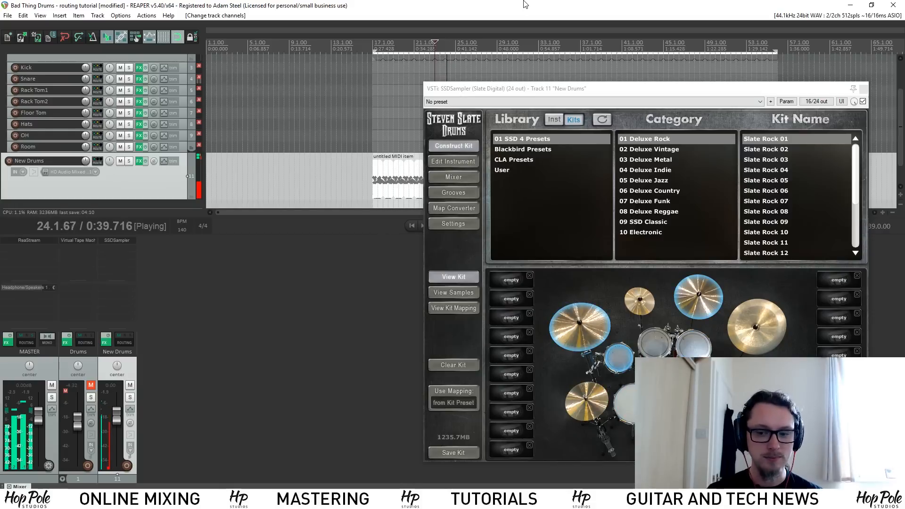
key("space")
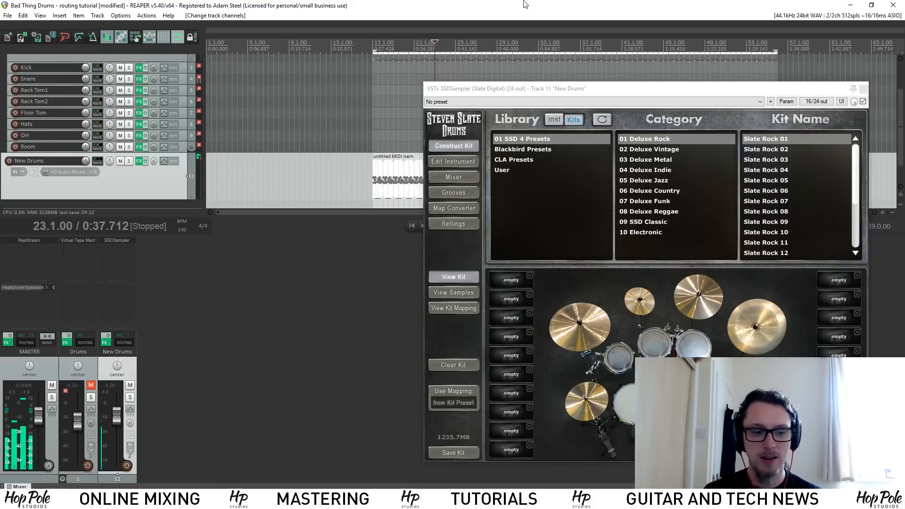
left_click_drag(524, 91, 521, 88)
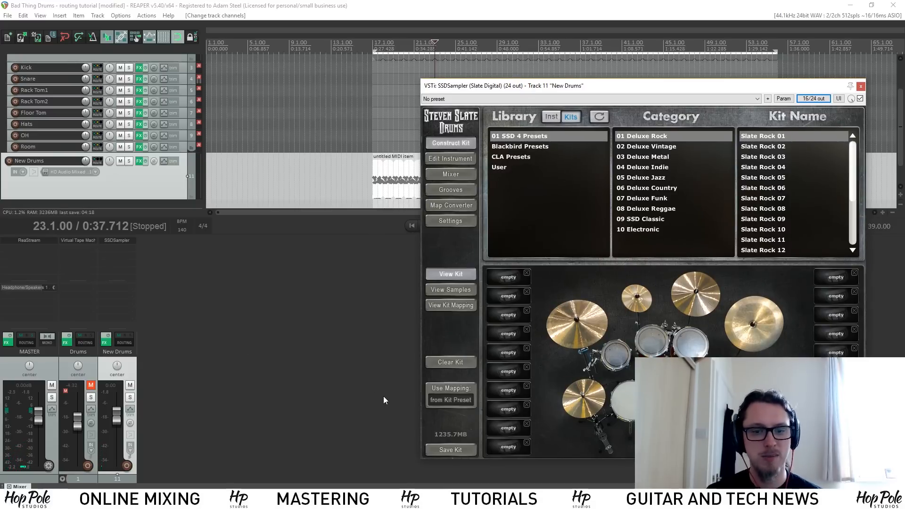
Step: Insert a series of empty tracks below the New Drums track for the sampler's separate outputs
key("ctrl+t")
key("ctrl+t")
key("ctrl+t")
key("ctrl+t")
key("ctrl+t")
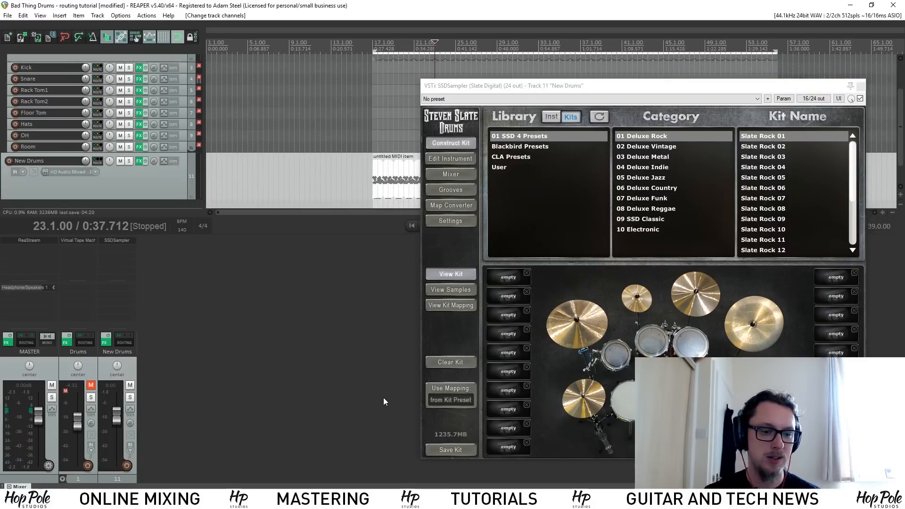
key("ctrl+t")
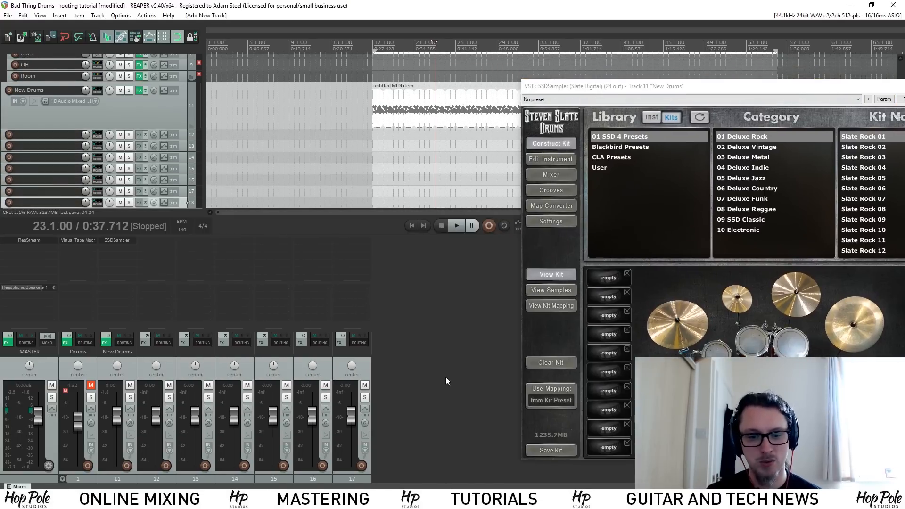
Step: Insert two more tracks and name the first two empty tracks, 12 and 13, Kick and Snare
key("ctrl+t")
key("ctrl+t")
left_click(163, 349)
double_click(163, 349)
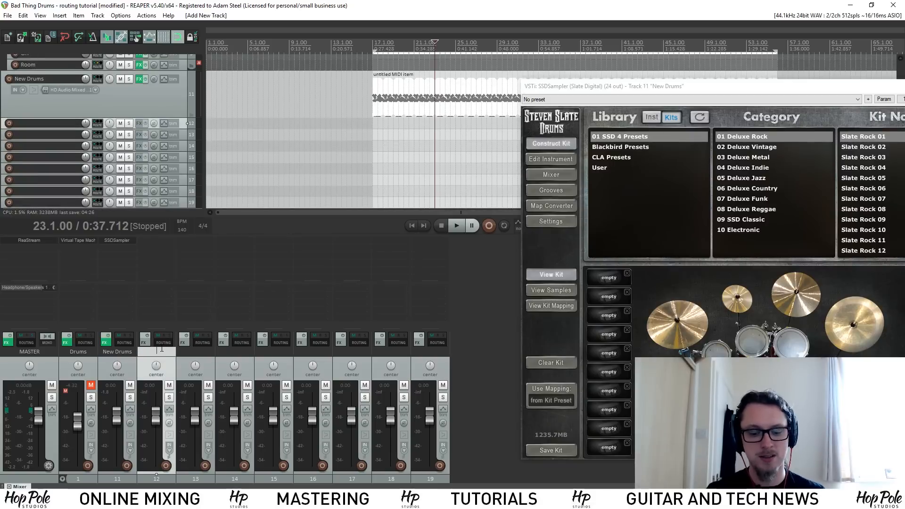
type("Kick")
key("Tab")
type("Snare")
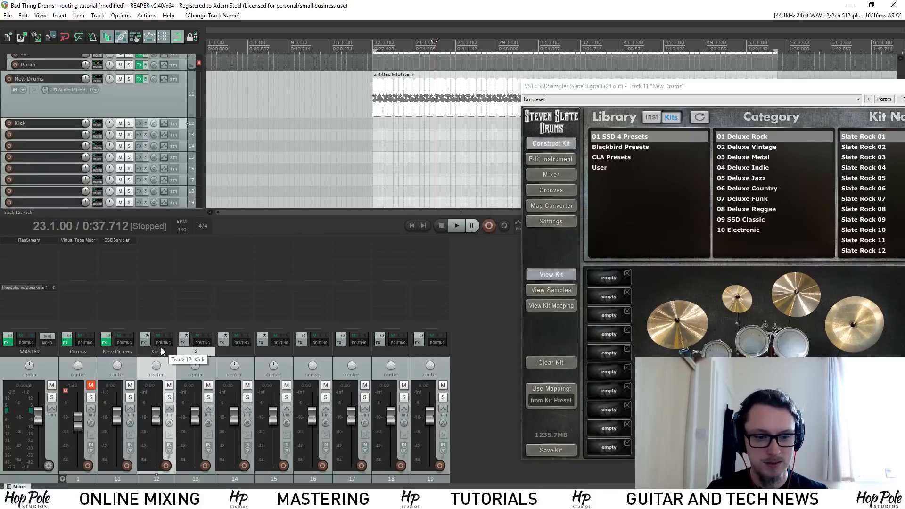
Step: Name tracks 14, 15 and 16 RTom1, RTom2 and FTom
key("Tab")
type("RTo")
key("BackSpace")
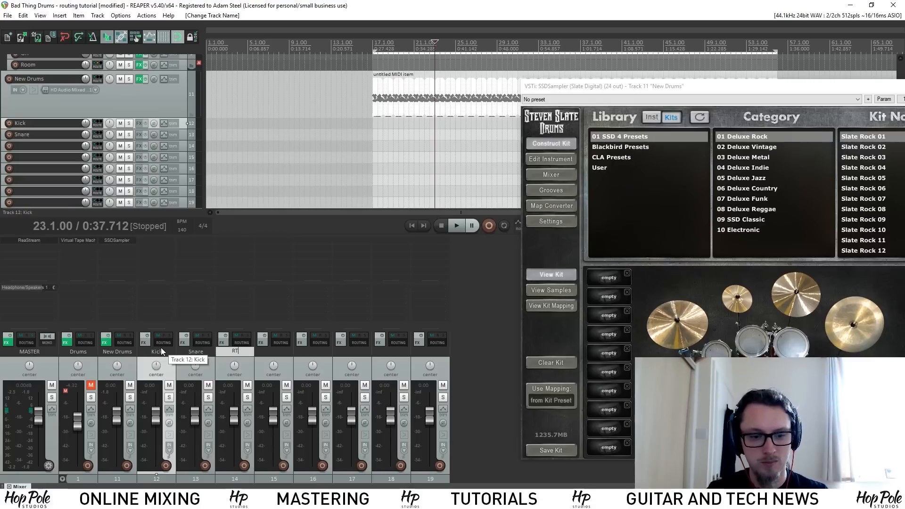
type("om1")
key("Tab")
type("R")
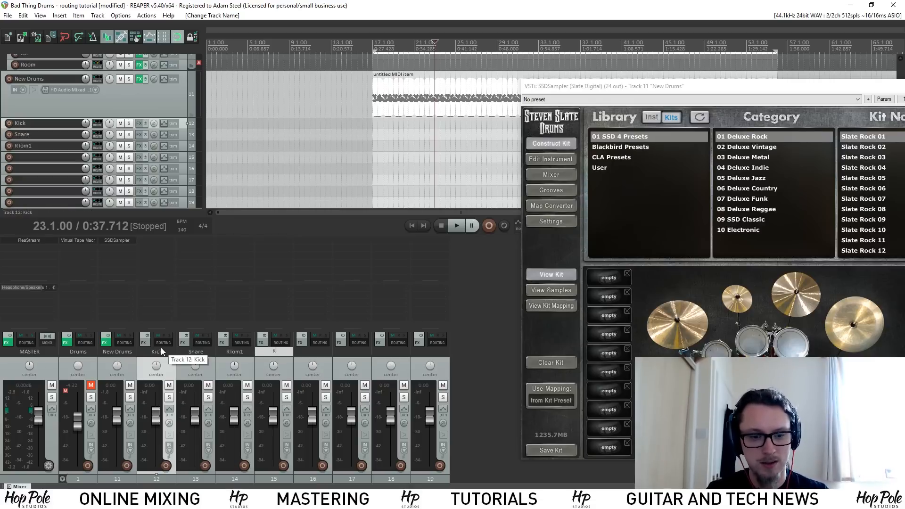
type("Tom2")
key("Tab")
type("FT")
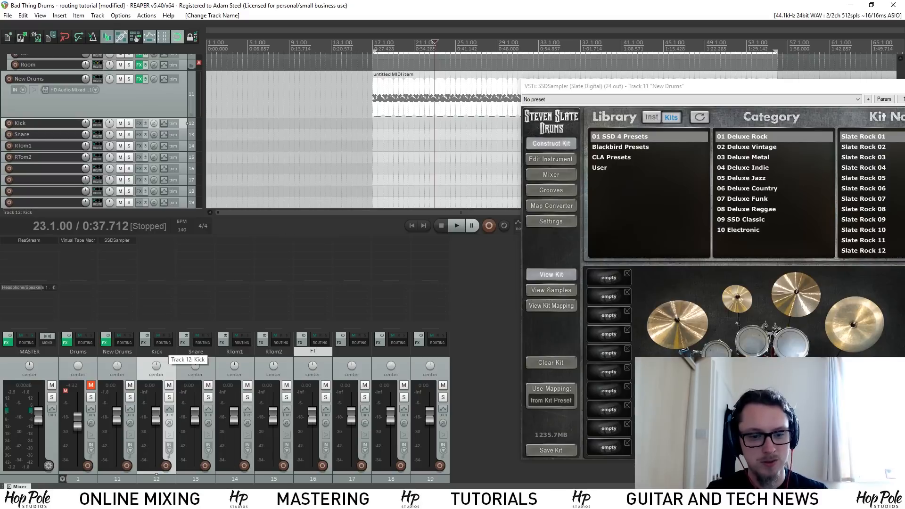
type("om")
Step: Name tracks 17, 18 and 19 Hats, OH and Room
key("Tab")
type("Hats")
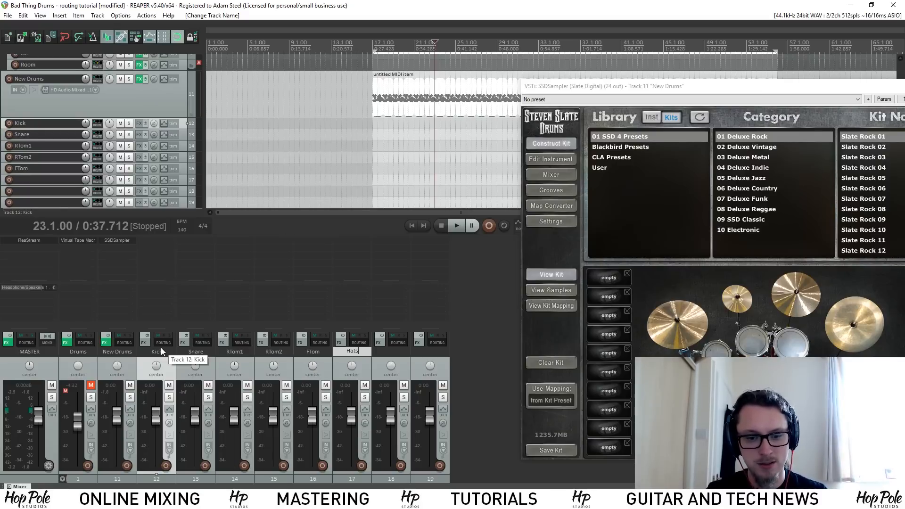
key("Tab")
type("OH")
key("Tab")
type("Room")
key("Return")
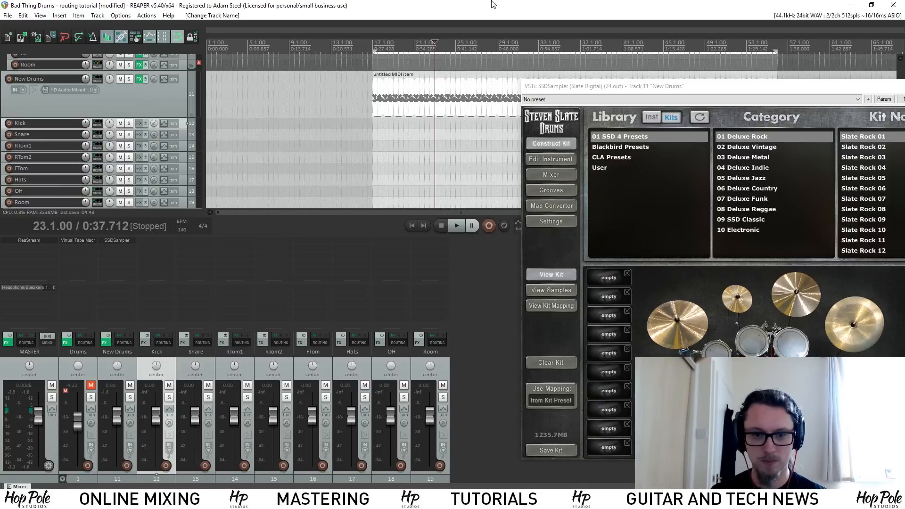
Step: Disable the New Drums track's master send in its routing settings, playing the part from 23.1.00 before and after the change
key("space")
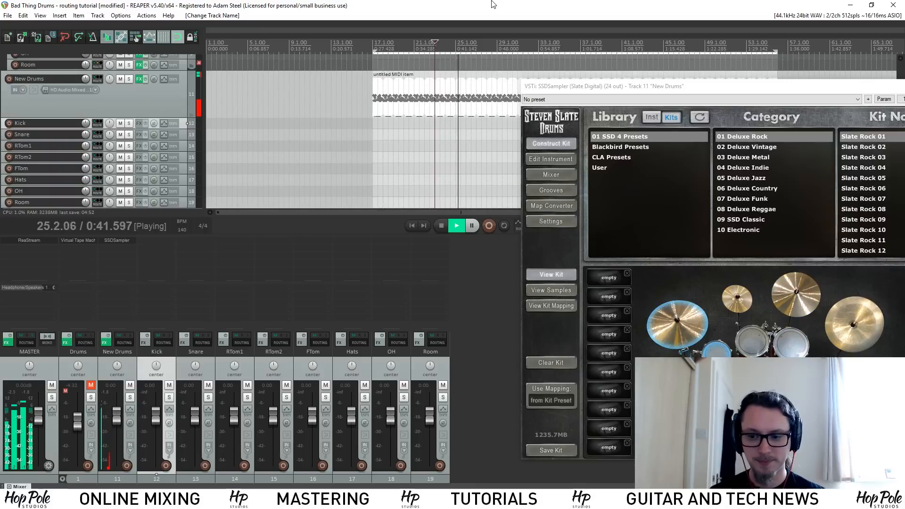
key("space")
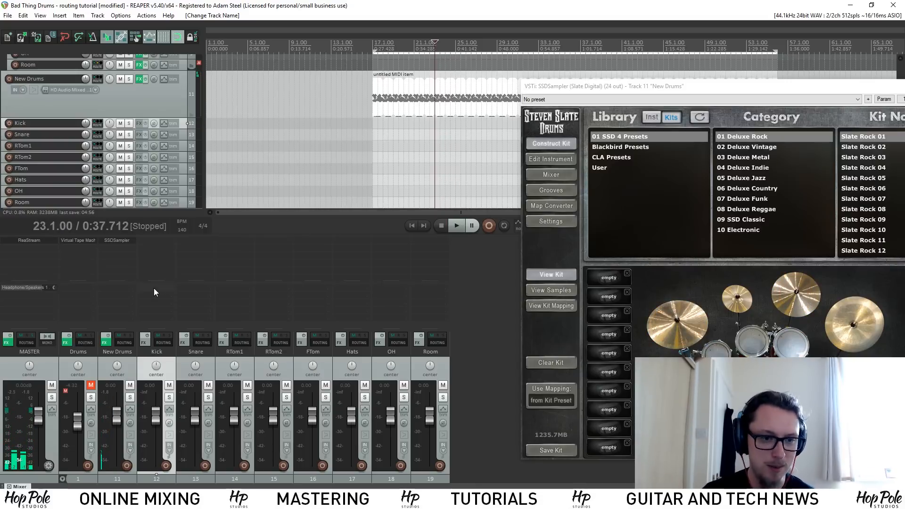
left_click(123, 335)
left_click_drag(173, 340, 177, 227)
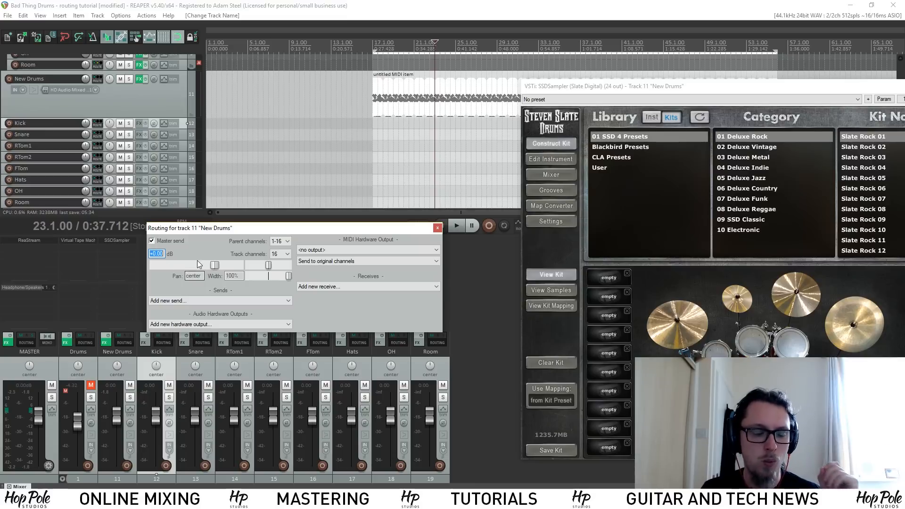
left_click(152, 240)
left_click_drag(193, 228, 171, 146)
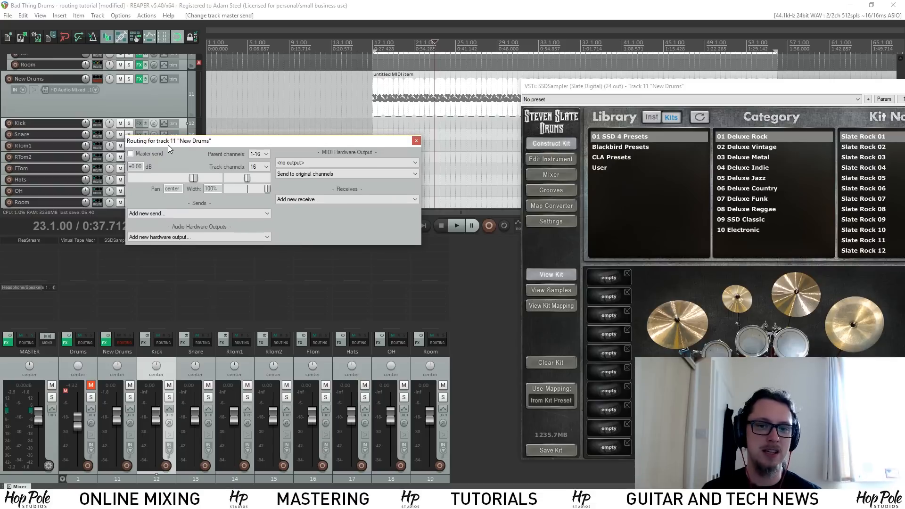
key("space")
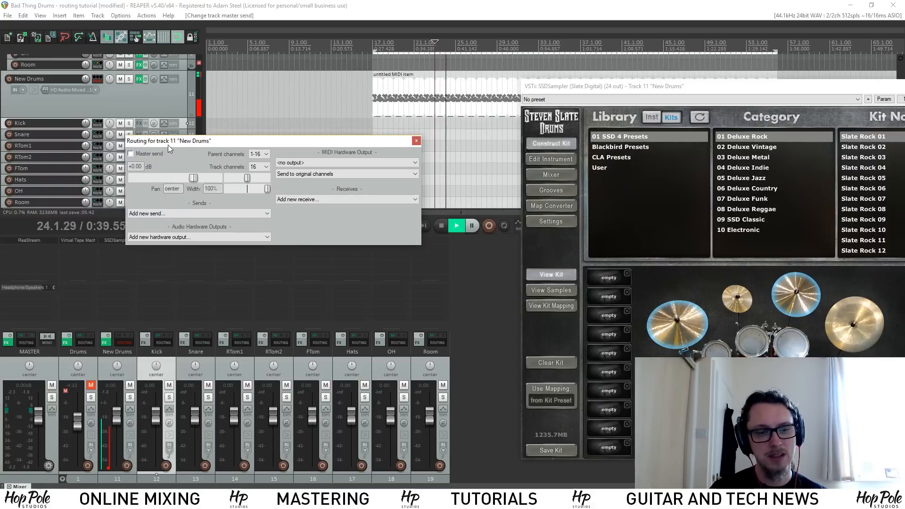
key("space")
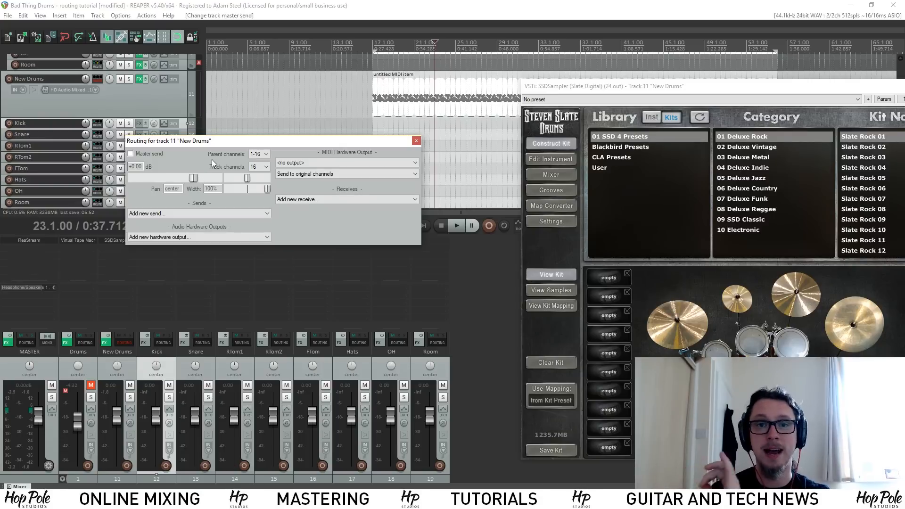
Step: Add a send from New Drums to track 12 Kick, keeping its audio channels at 1/2 to 1/2
left_click(189, 214)
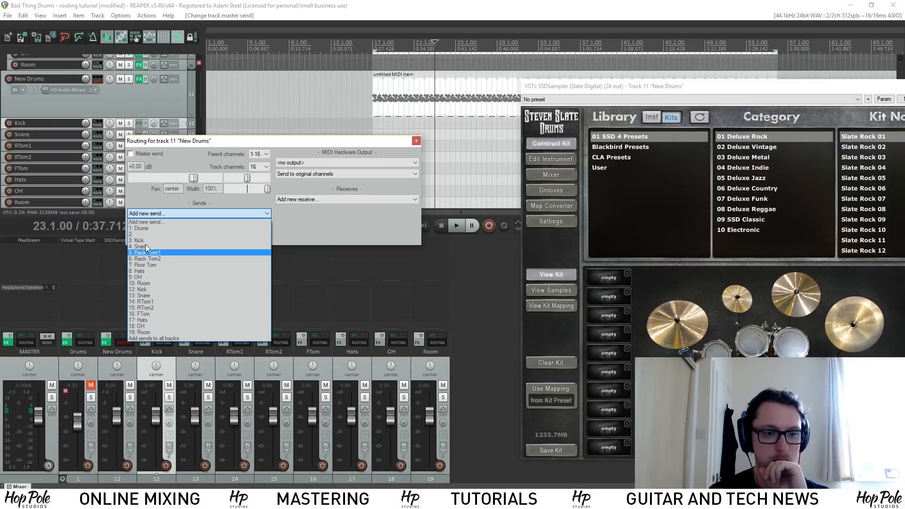
left_click(143, 290)
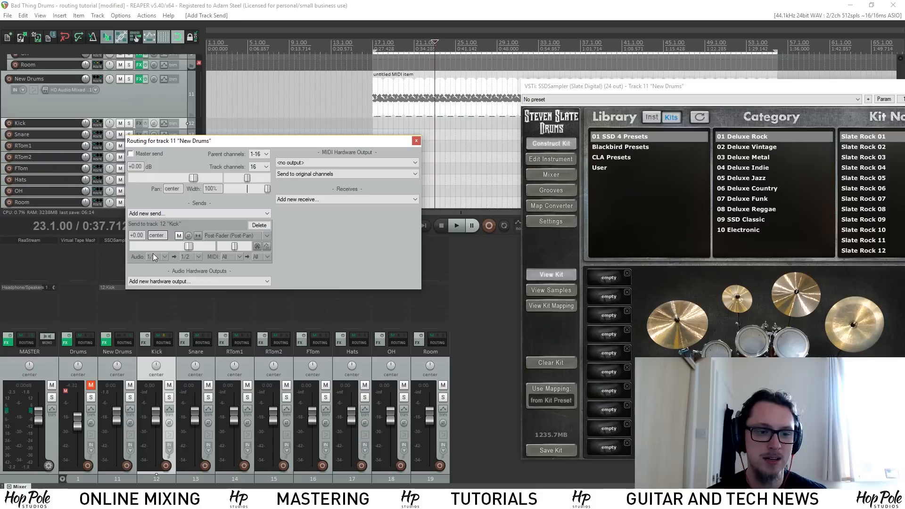
left_click(198, 260)
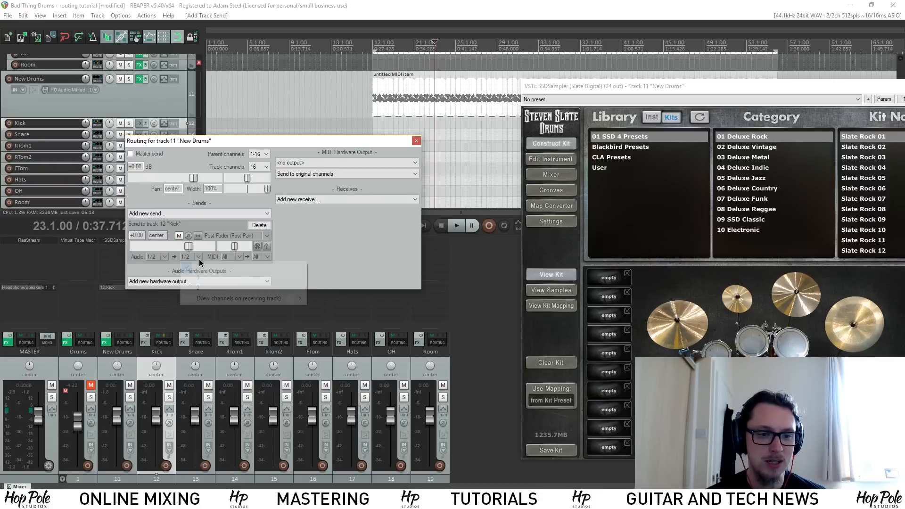
left_click(361, 236)
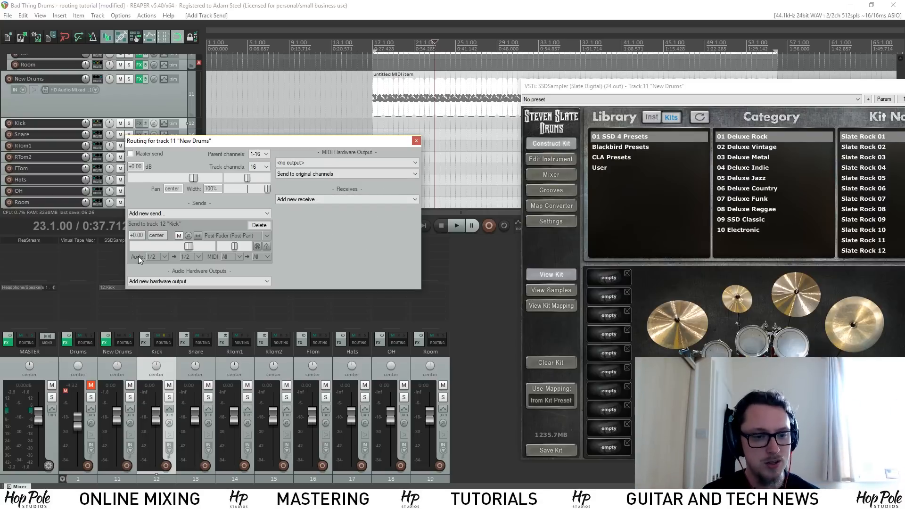
Step: Add sends from New Drums to track 13 Snare, track 14 RTom1, track 15 RTom2 and track 16 FTom
left_click(171, 215)
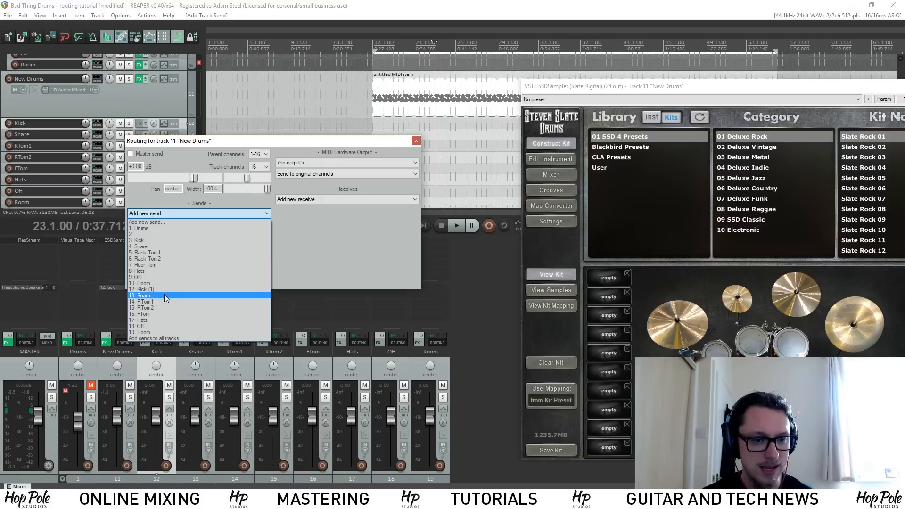
left_click(164, 294)
left_click(157, 214)
left_click(158, 301)
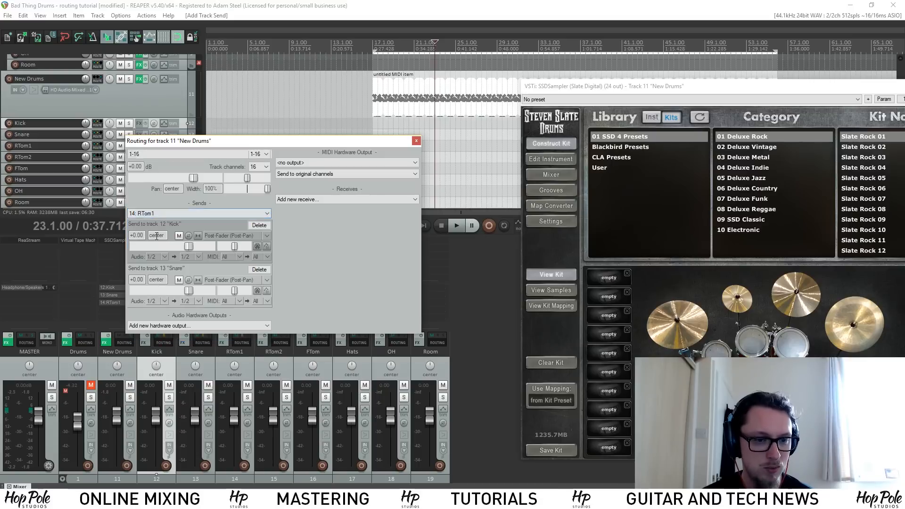
left_click(162, 214)
left_click(150, 307)
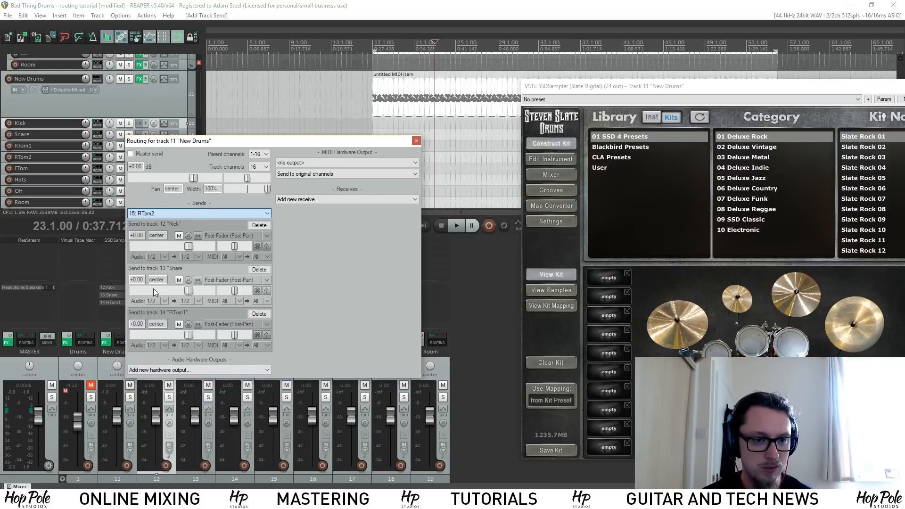
left_click(151, 214)
left_click(151, 314)
Step: Add sends from New Drums to track 17 Hats, track 18 OH and track 19 Room
left_click(158, 214)
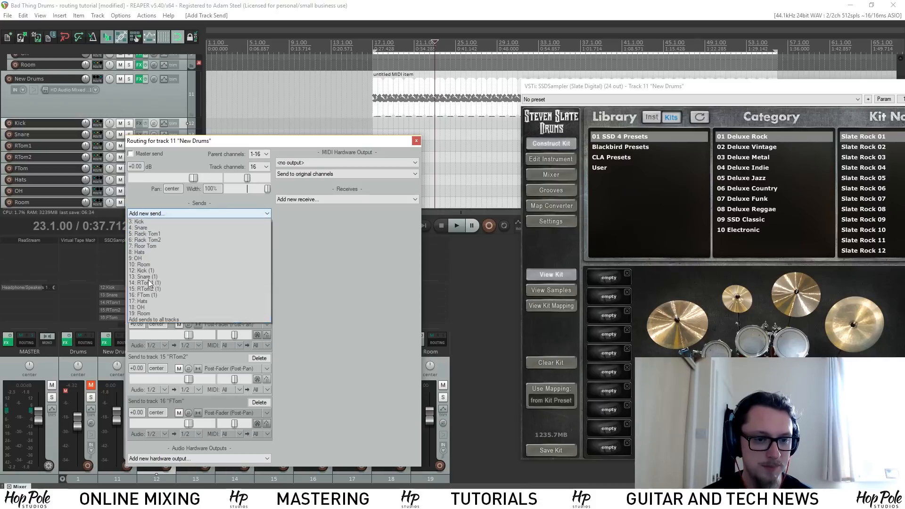
left_click(151, 320)
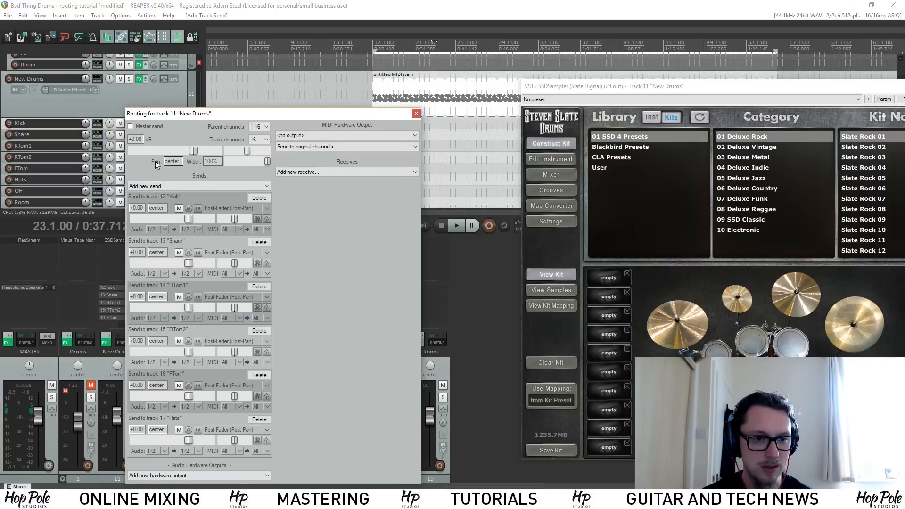
left_click(151, 185)
left_click(148, 299)
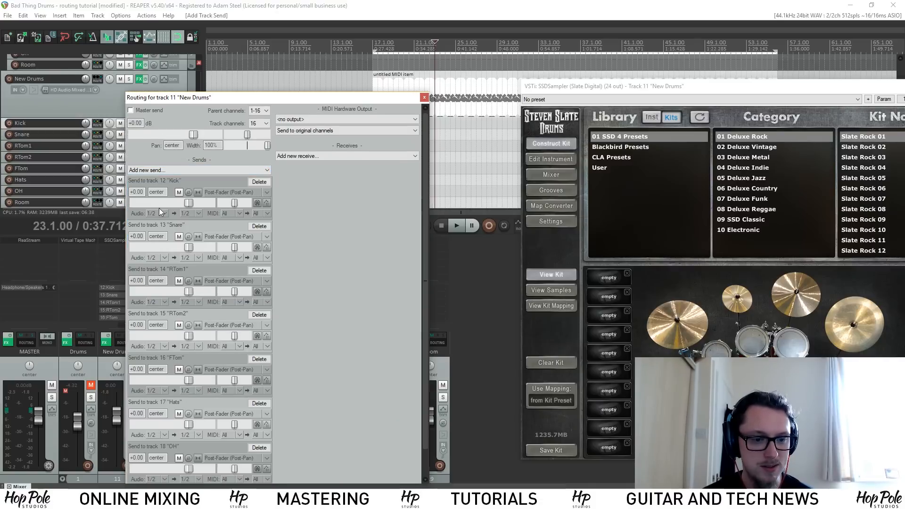
left_click(171, 170)
left_click(151, 291)
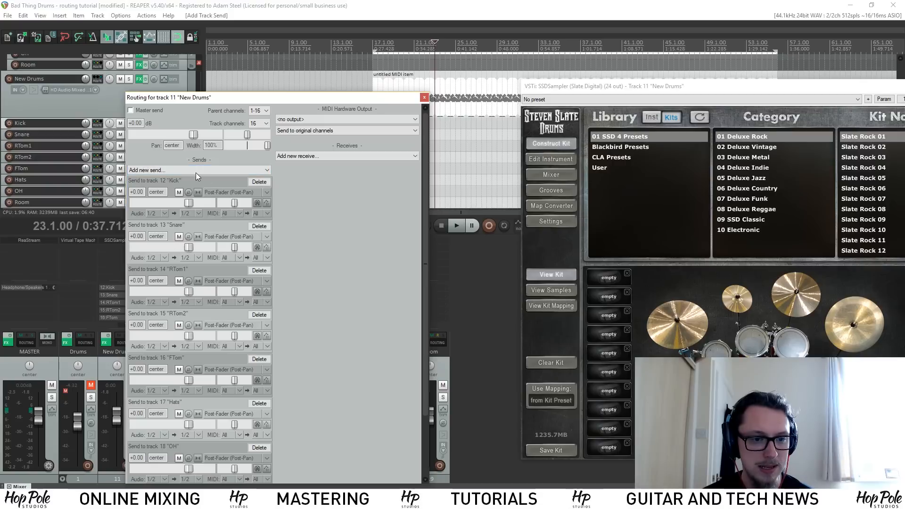
Step: Look over the complete list of New Drums sends, then close the routing window and briefly play the part
left_click_drag(209, 101, 204, 58)
scroll(324, 228, "down", 3)
scroll(323, 227, "up", 2)
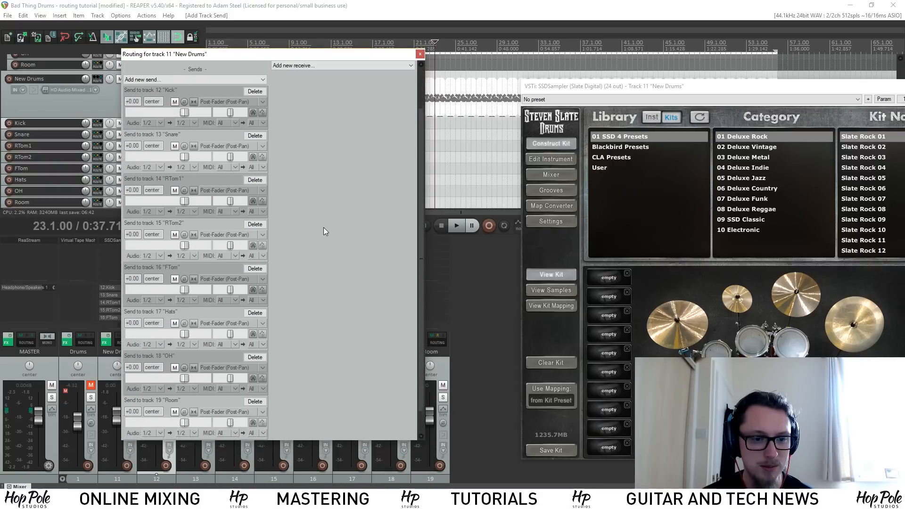
scroll(322, 215, "down", 1)
scroll(321, 211, "up", 1)
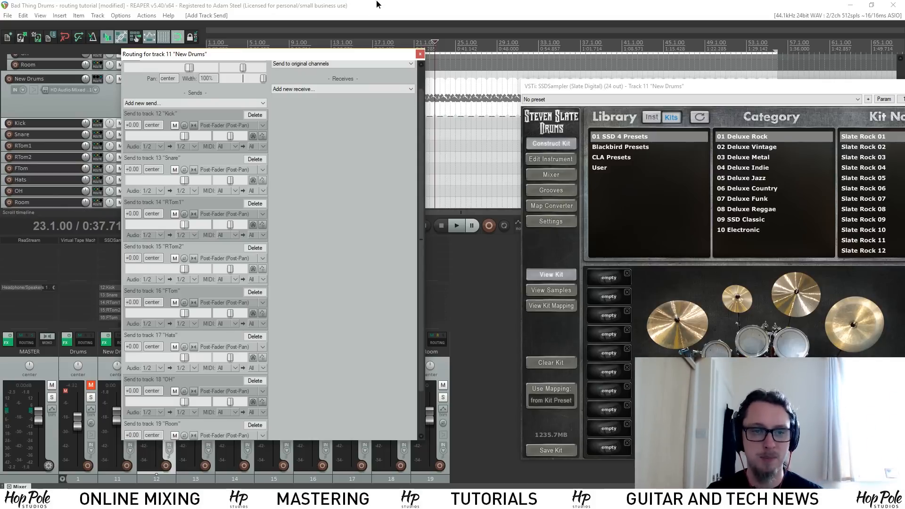
key("Escape")
key("space")
key("space")
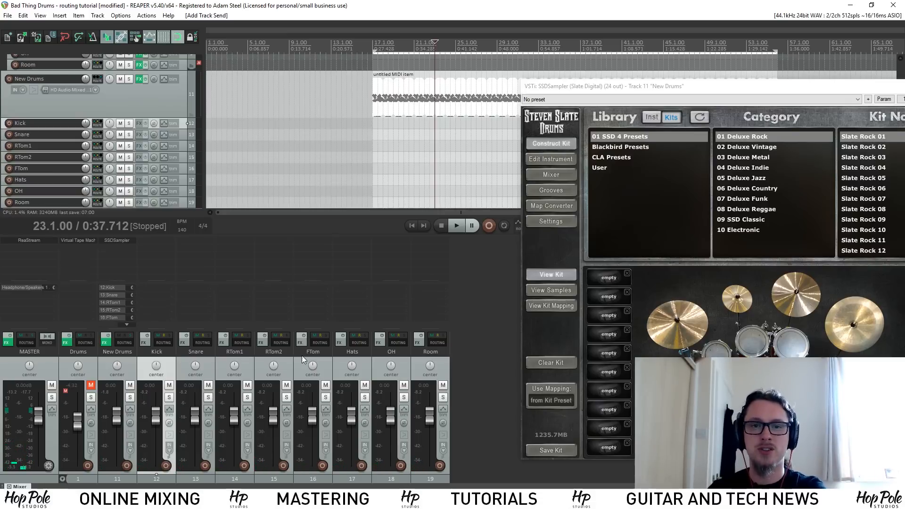
Step: Reopen the New Drums routing and set the Snare send's audio source to stereo channels 3/4
left_click(121, 336)
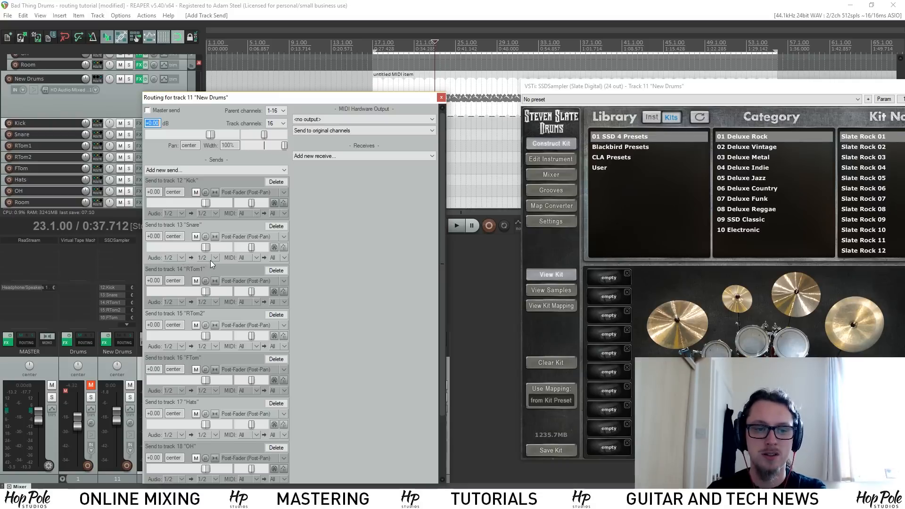
left_click(182, 258)
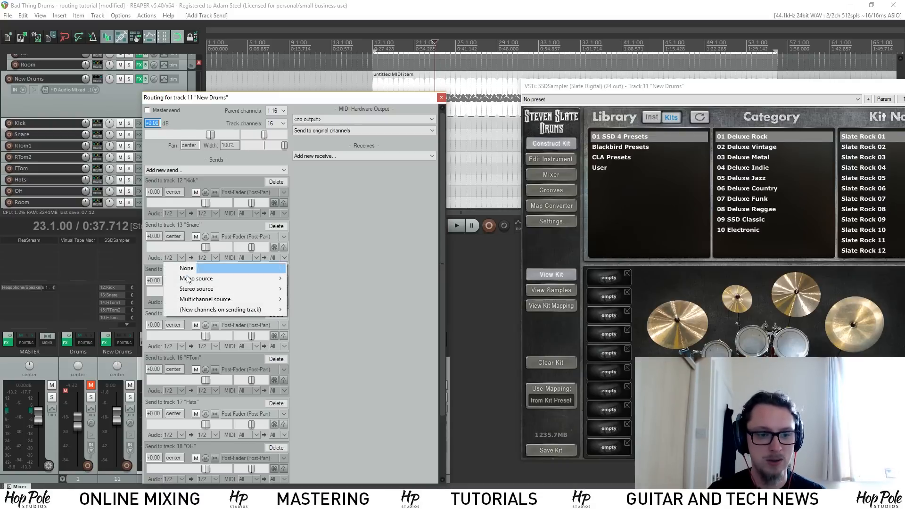
mouse_move(193, 289)
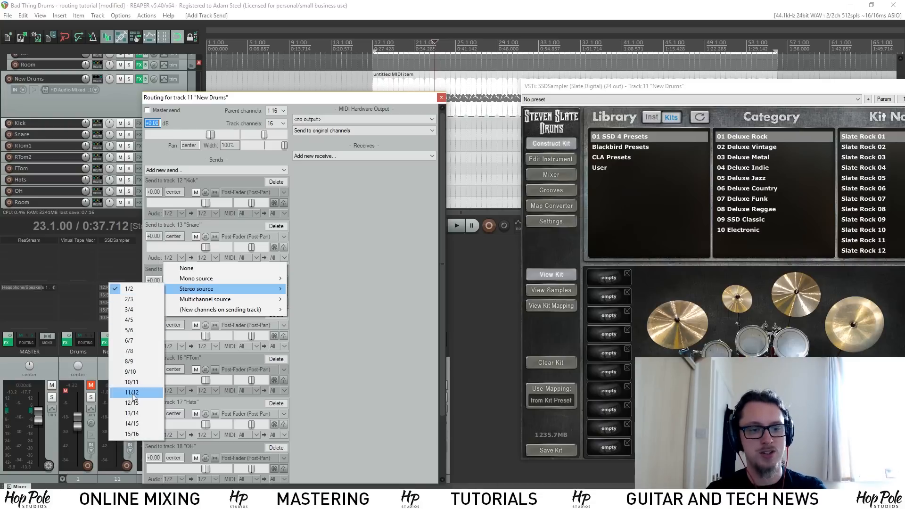
left_click(134, 309)
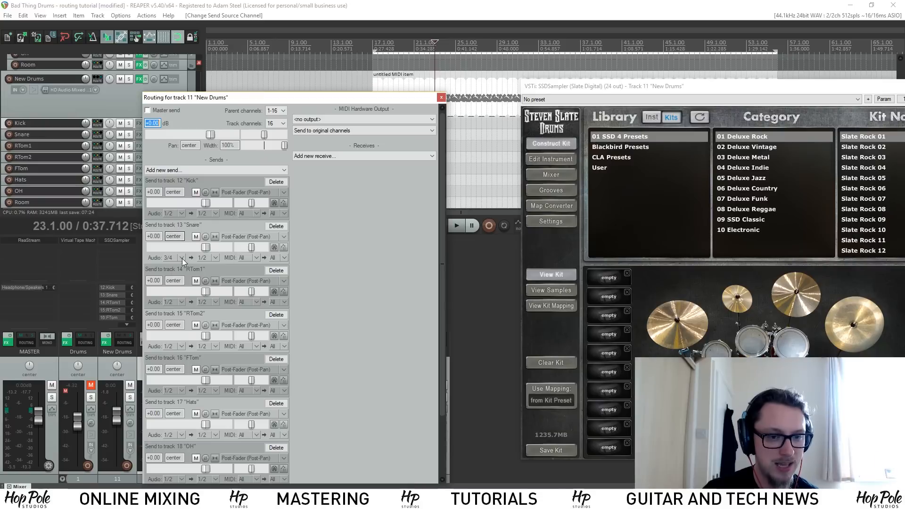
Step: Set the audio source of the RTom1 send to stereo channels 5/6 and the RTom2 send to 7/8
left_click(169, 301)
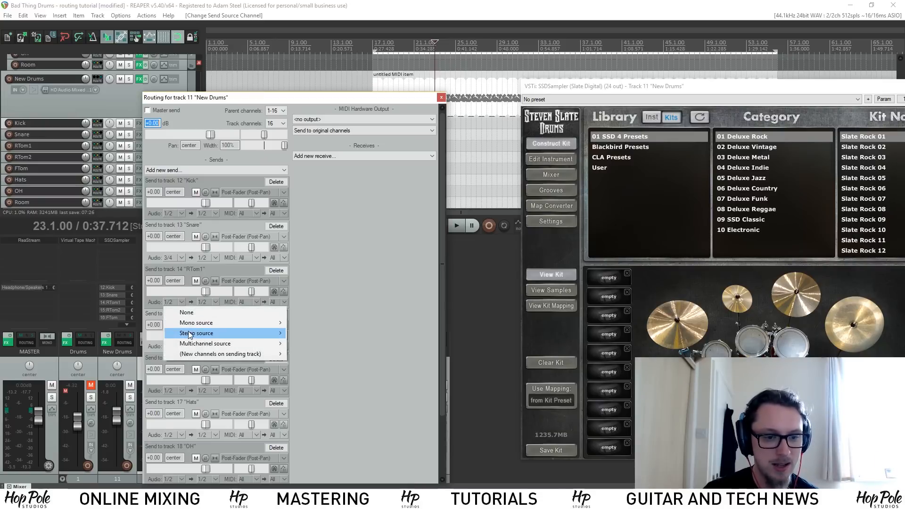
mouse_move(202, 333)
left_click(130, 379)
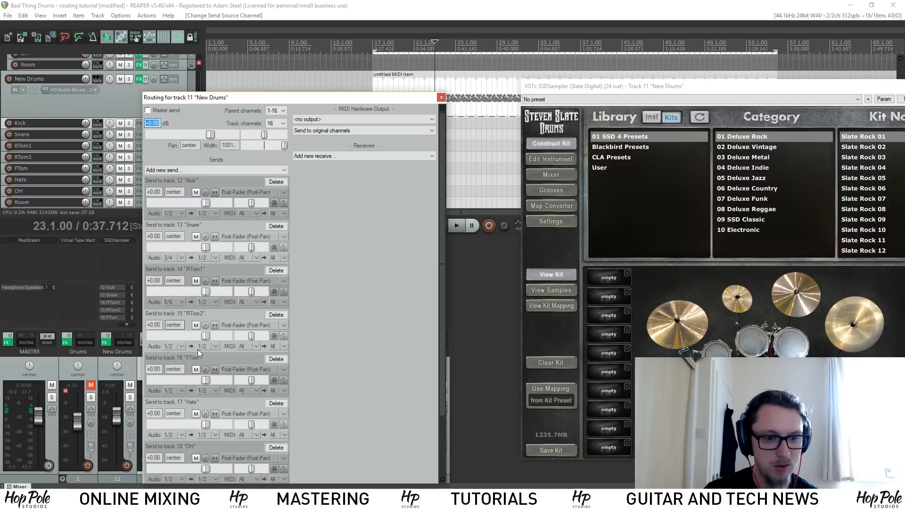
left_click(169, 345)
mouse_move(214, 378)
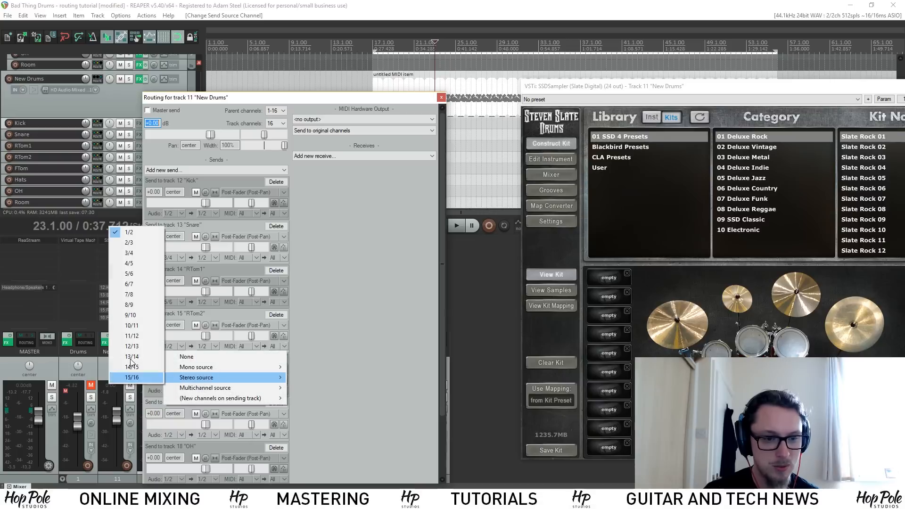
left_click(130, 294)
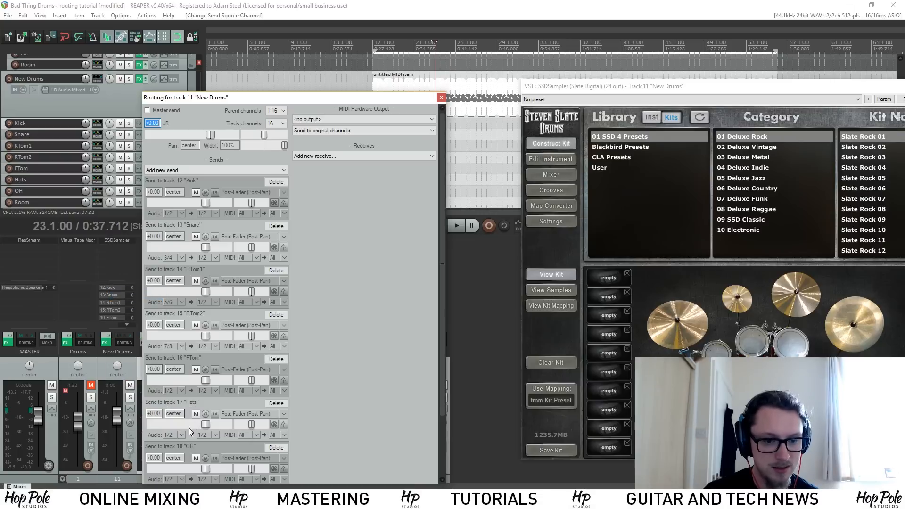
Step: Set the audio source of the FTom send to stereo channels 9/10 and the Hats send to 11/12
left_click(181, 391)
mouse_move(197, 423)
left_click(130, 359)
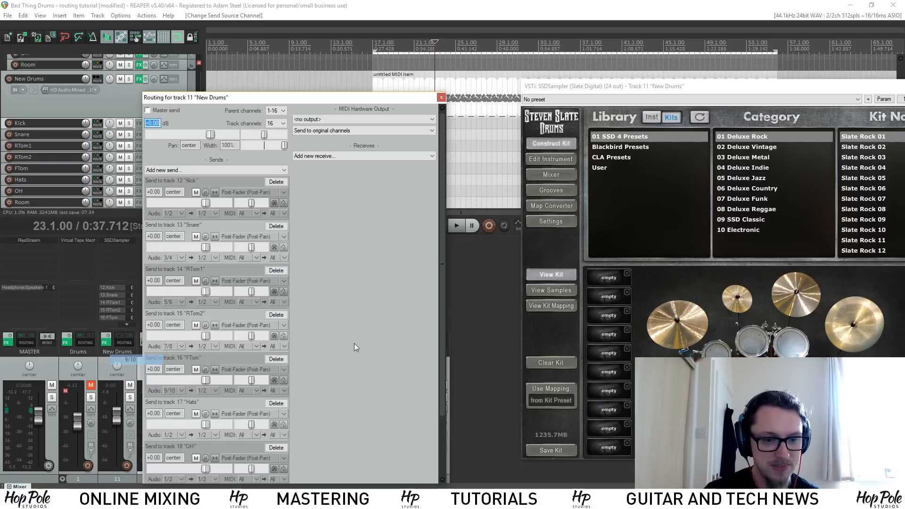
scroll(355, 343, "down", 3)
scroll(408, 325, "down", 1)
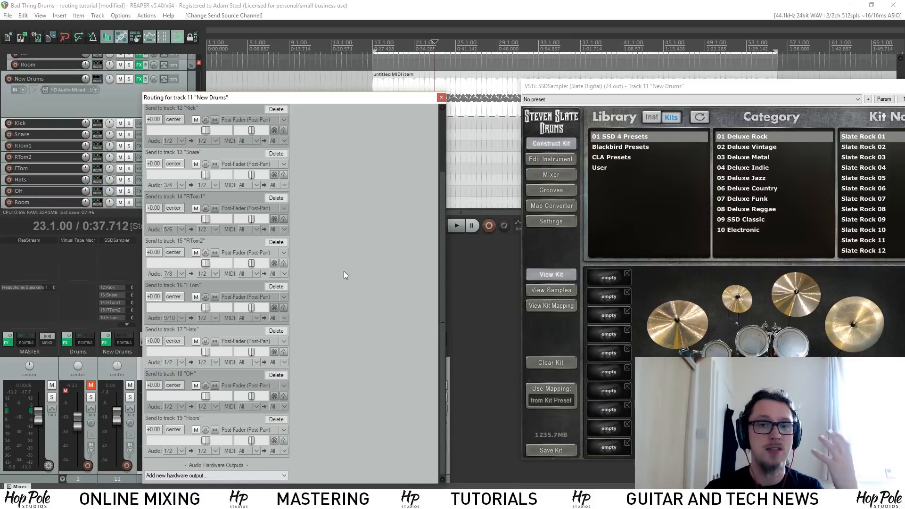
left_click(182, 362)
mouse_move(207, 394)
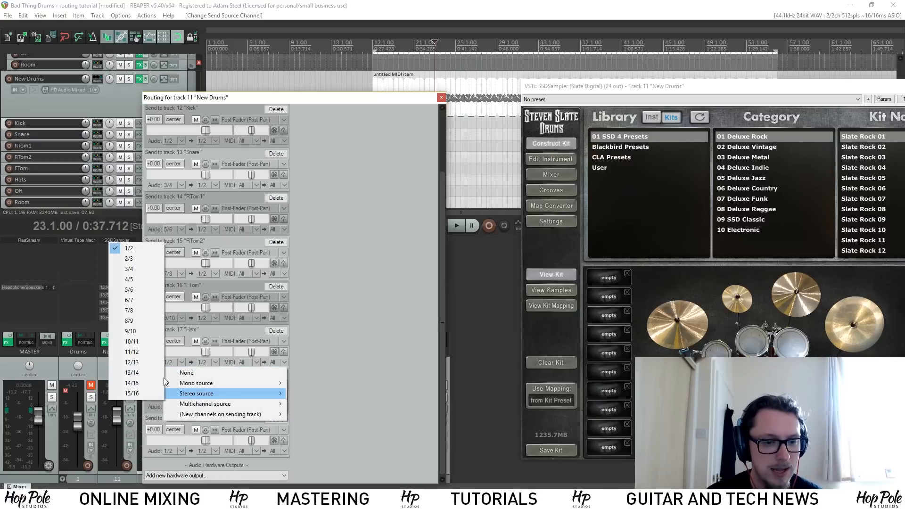
left_click(133, 355)
Step: Set the audio source of the OH send to stereo channels 13/14 and the Room send to 15/16
left_click(176, 406)
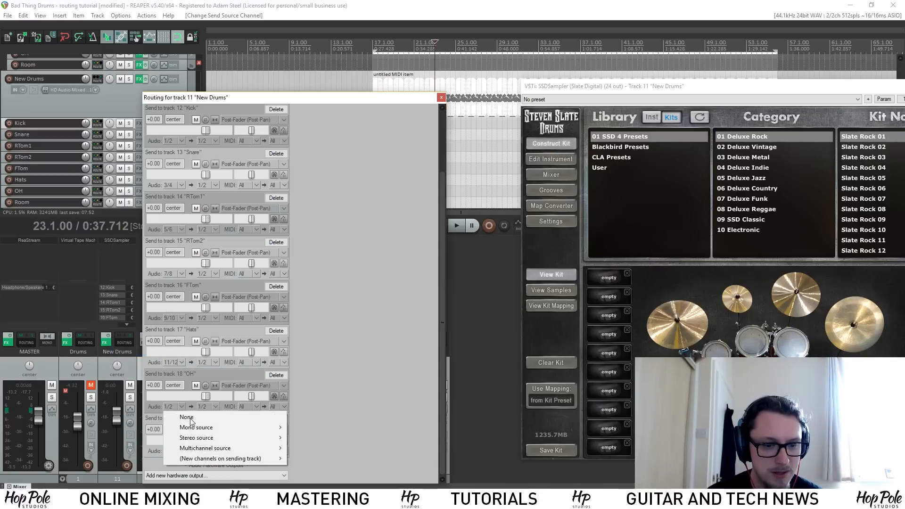
mouse_move(191, 437)
left_click(132, 416)
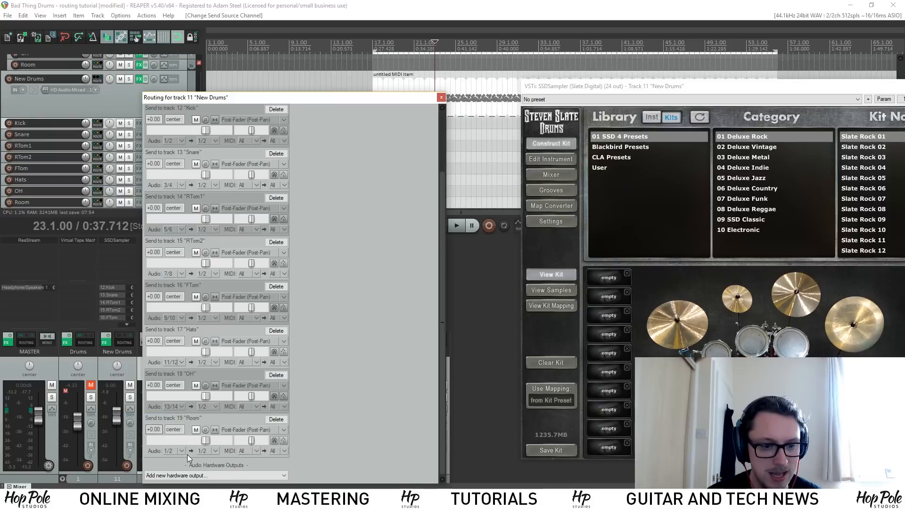
left_click(176, 451)
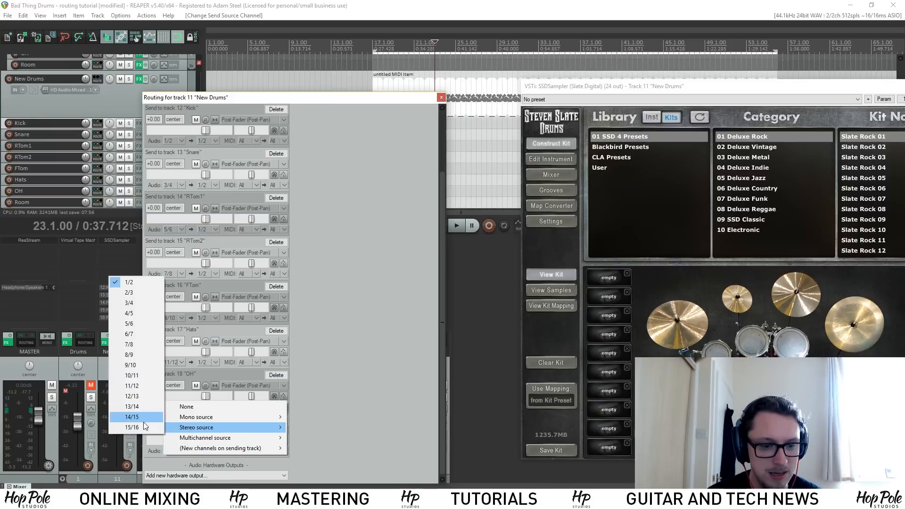
left_click(132, 427)
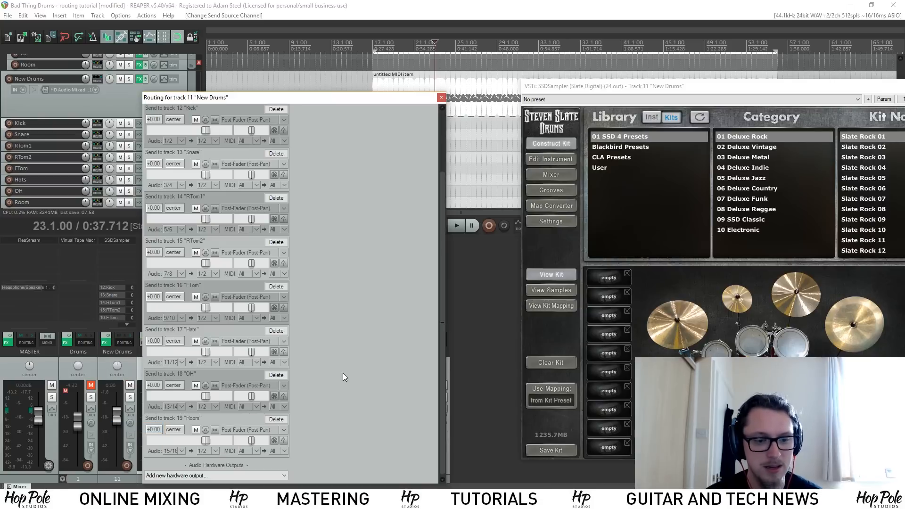
Step: Close the New Drums routing window and play the drum part to check the track meters
left_click(441, 97)
key("space")
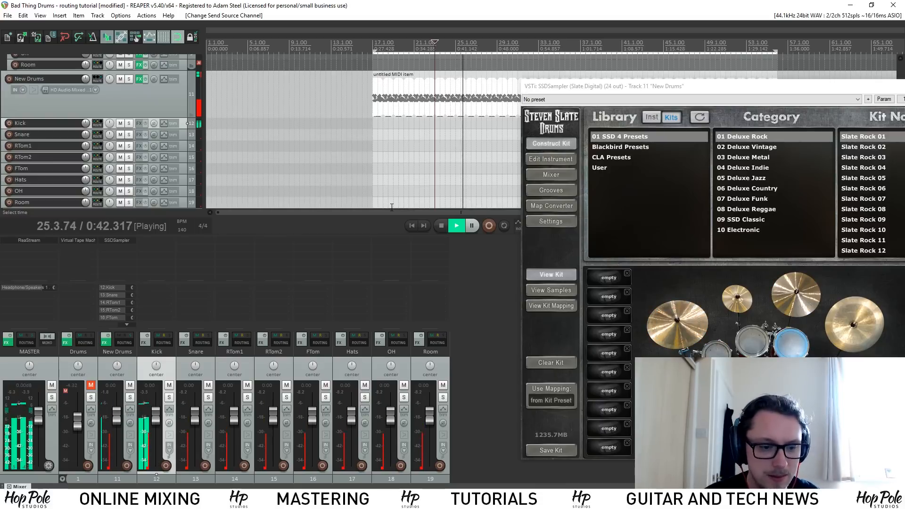
key("space")
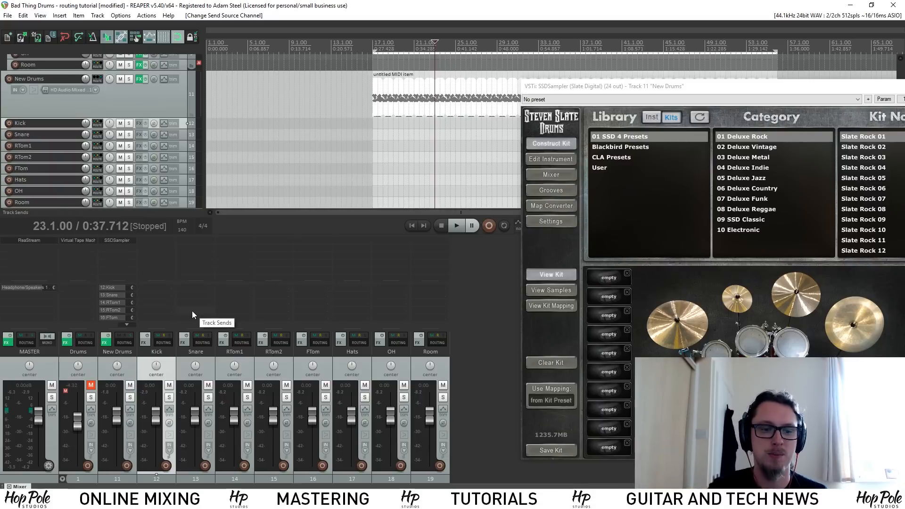
Step: Reopen the New Drums routing and set the MIDI channel of the Kick, Snare and RTom1 sends to None
left_click(122, 341)
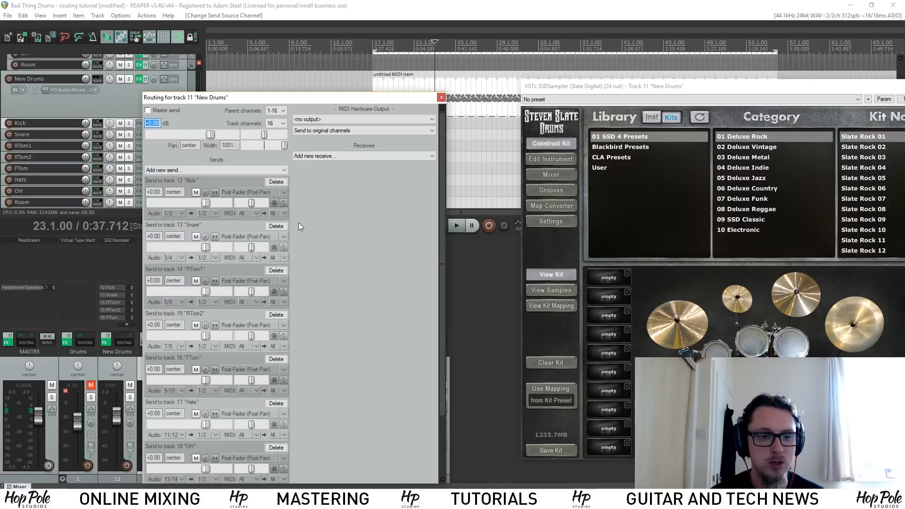
left_click(256, 213)
left_click(248, 139)
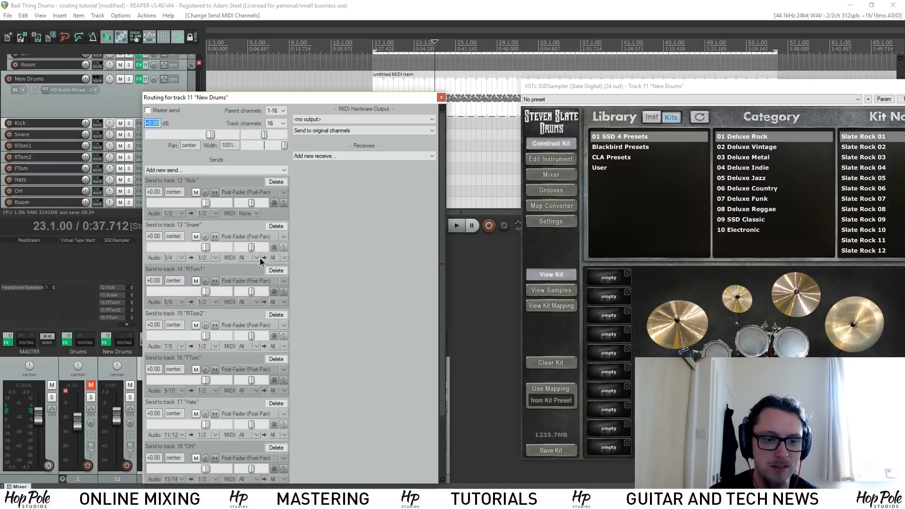
left_click(259, 258)
left_click(261, 142)
left_click(254, 302)
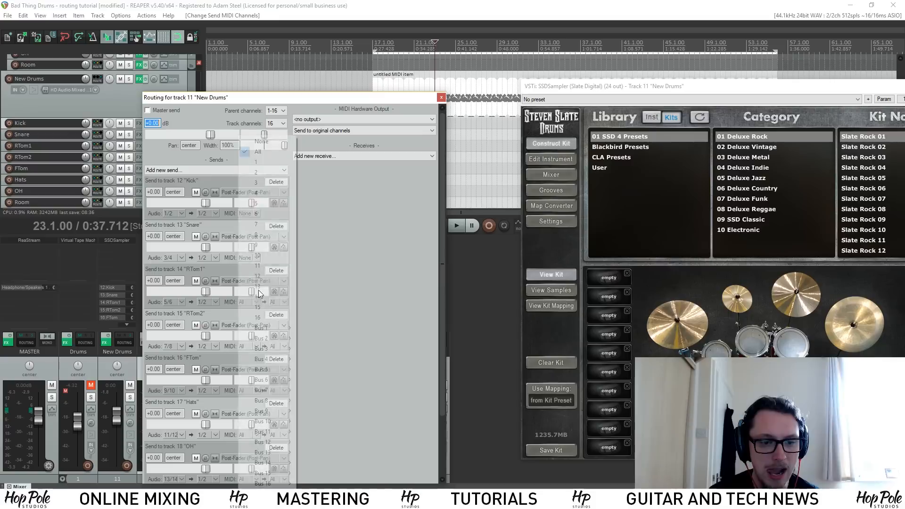
left_click(261, 141)
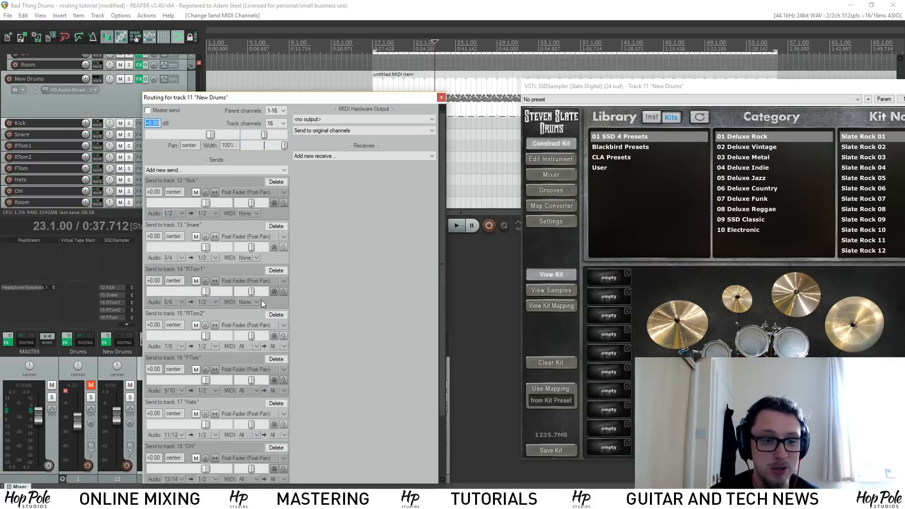
Step: Set the MIDI channel of the RTom2, FTom and Hats sends to None
left_click(257, 347)
left_click(261, 141)
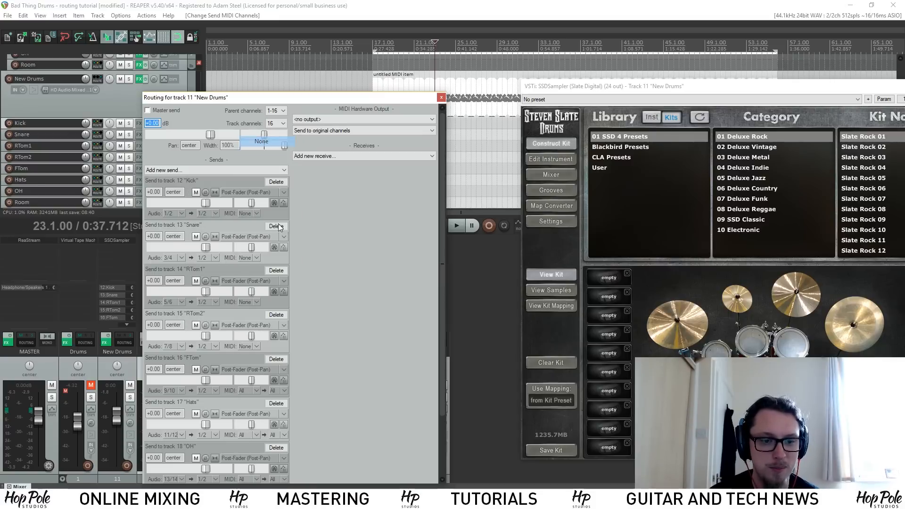
left_click(252, 392)
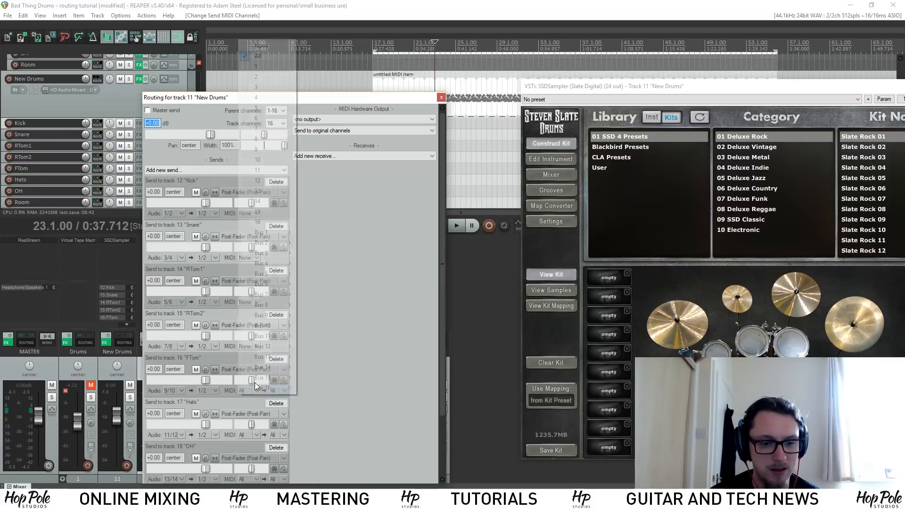
left_click(259, 43)
scroll(400, 309, "down", 3)
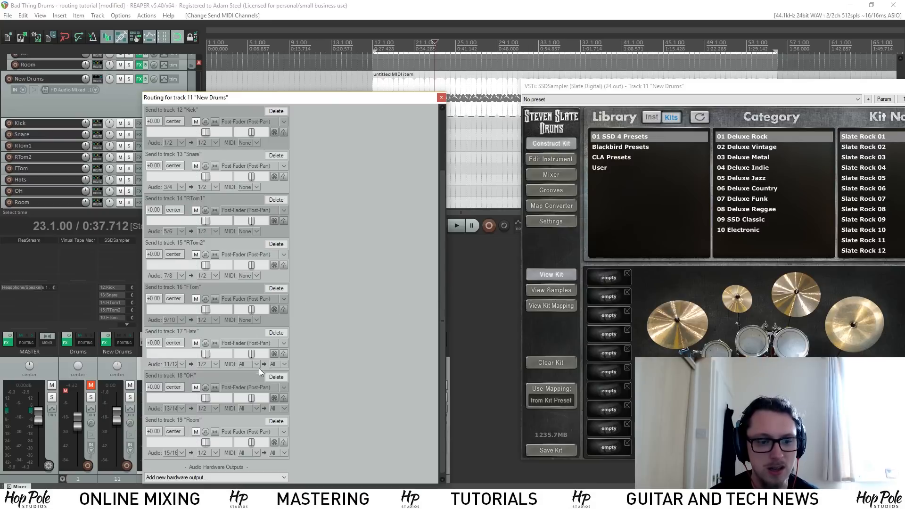
left_click(257, 364)
left_click(261, 20)
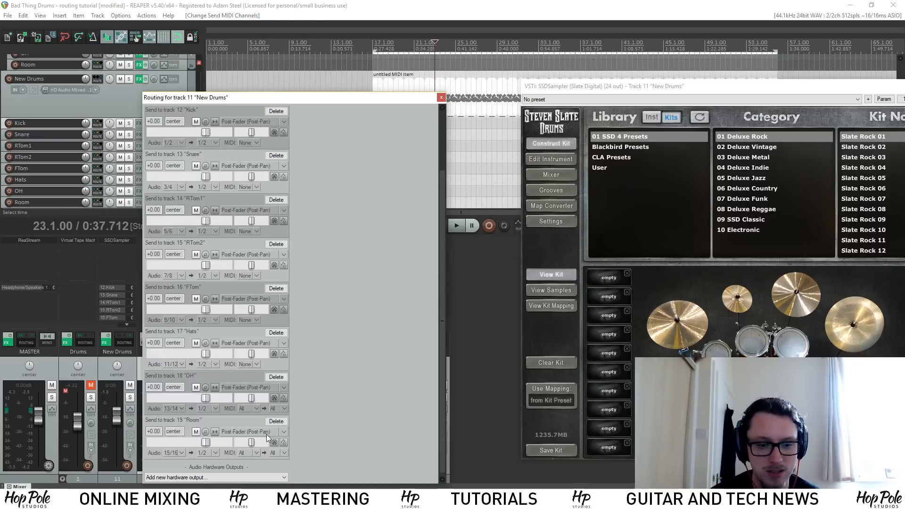
Step: Set the MIDI channel of the OH and Room sends to None
left_click(256, 409)
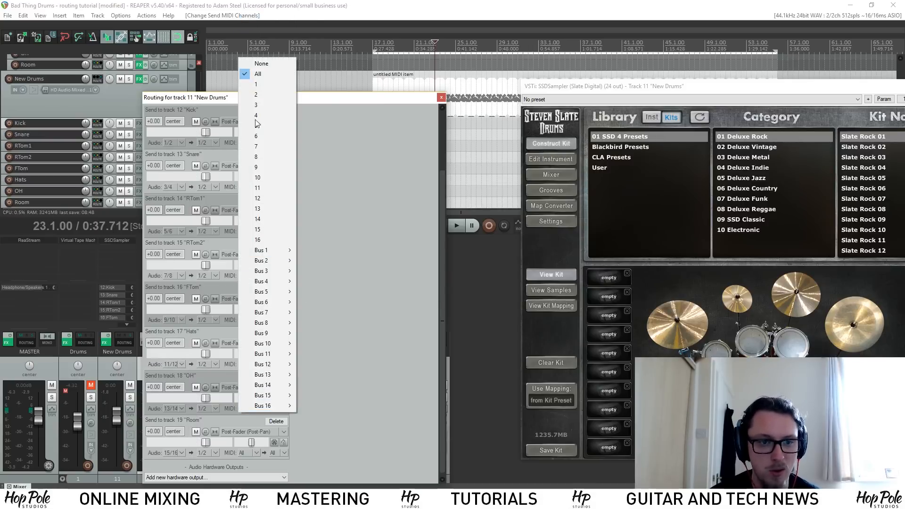
left_click(259, 62)
left_click(256, 453)
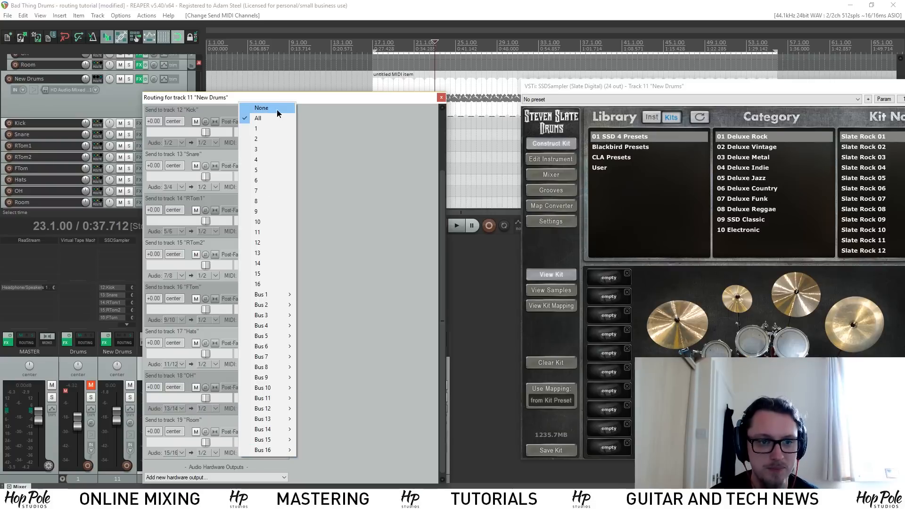
left_click(276, 110)
scroll(393, 331, "up", 3)
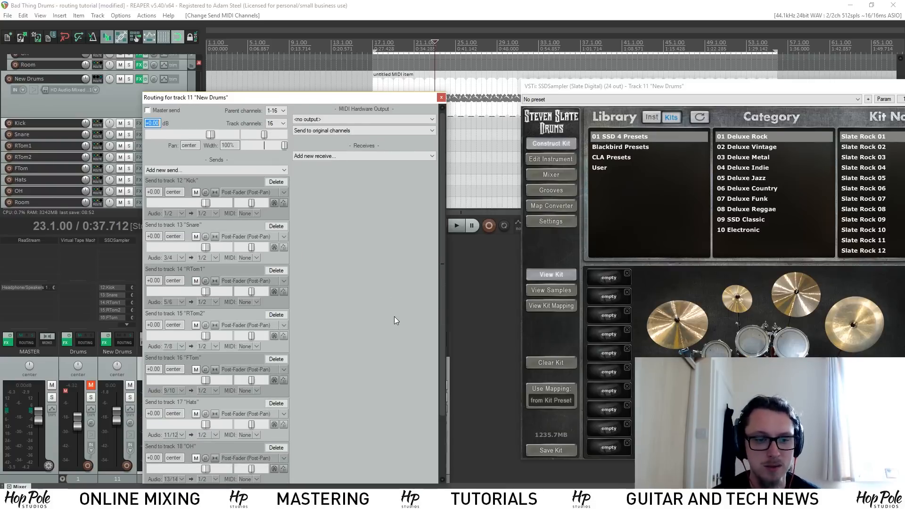
Step: Close the finished send routing for New Drums and briefly play the drums again
left_click(441, 98)
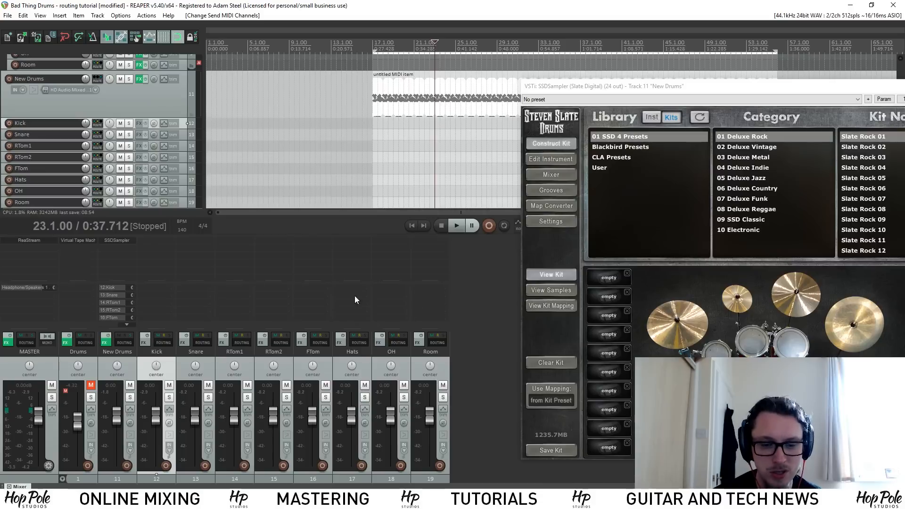
key("space")
key("space")
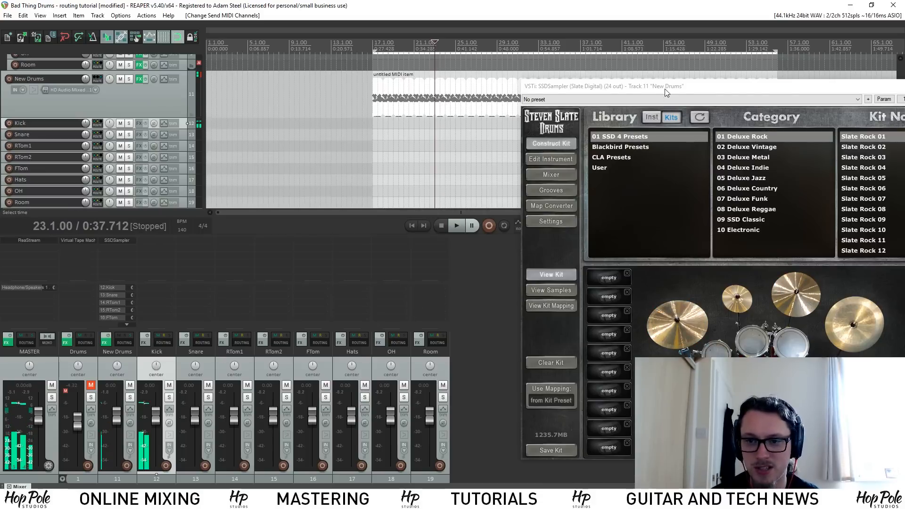
Step: Bring the SSDSampler window fully into view, open its mixer and look over the output assignments of all channels
left_click_drag(666, 92, 416, 84)
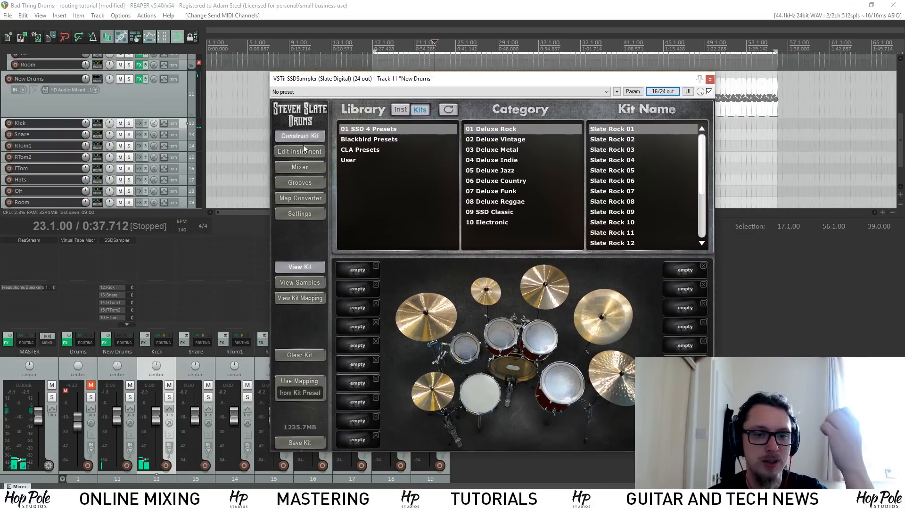
left_click(300, 167)
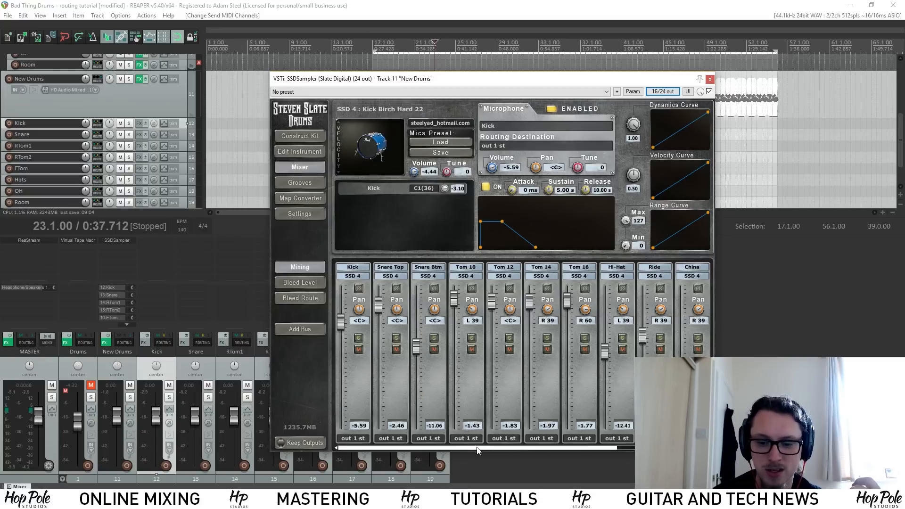
left_click_drag(487, 449, 465, 446)
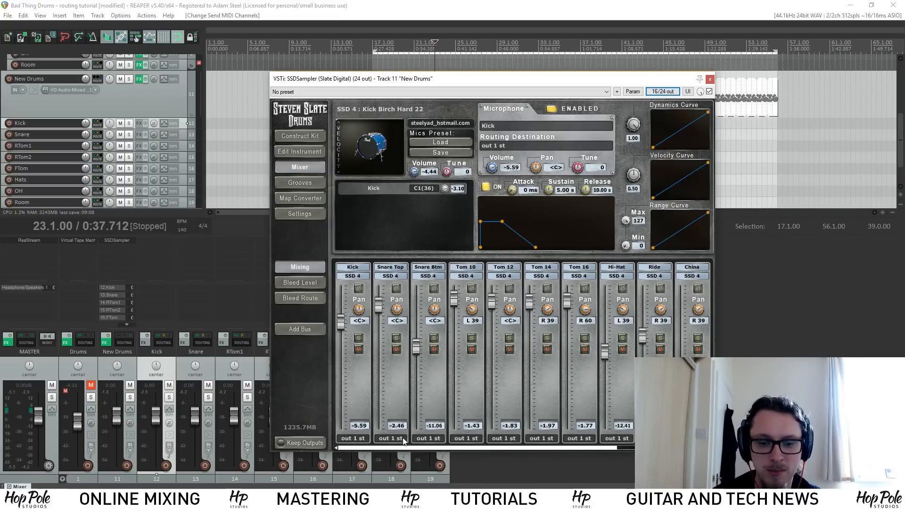
left_click_drag(521, 448, 476, 427)
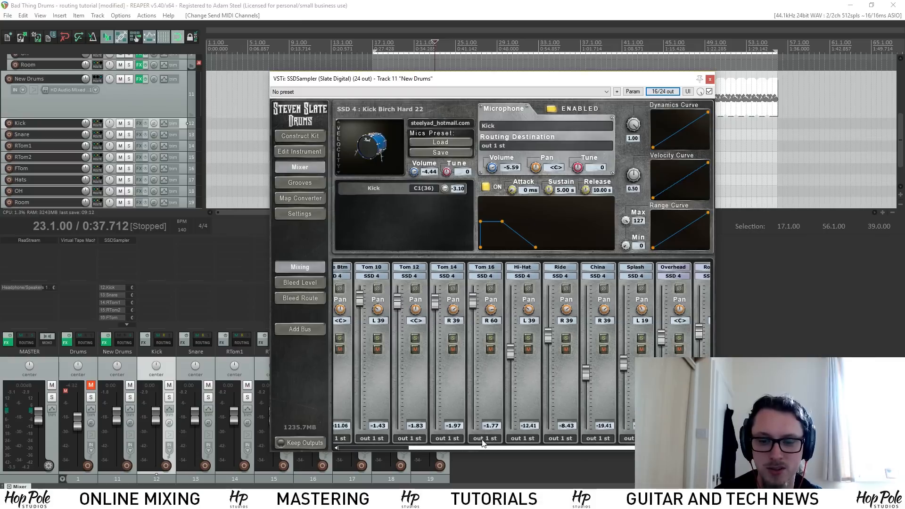
left_click(481, 447)
left_click_drag(481, 449, 384, 437)
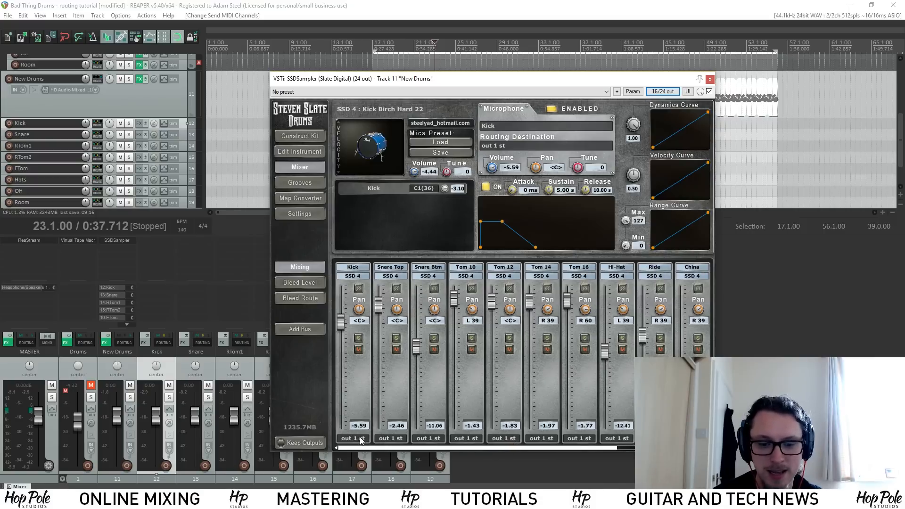
Step: Check the output choices of the Kick channel, and route Snare Top and Snare Btm to out 2 st
left_click(361, 439)
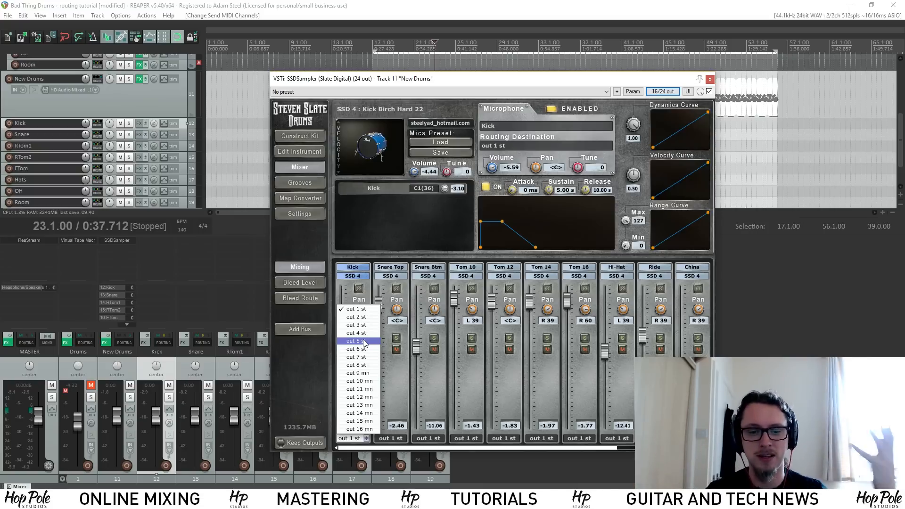
left_click(392, 449)
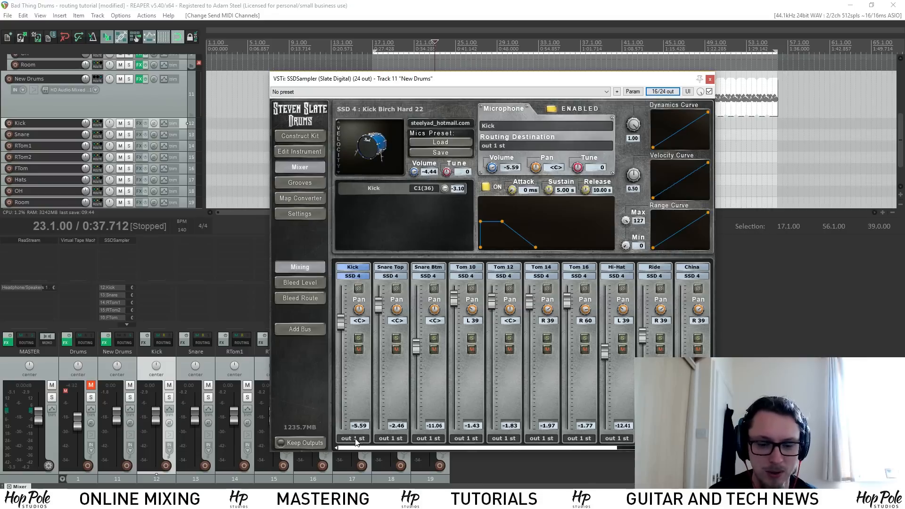
left_click(387, 439)
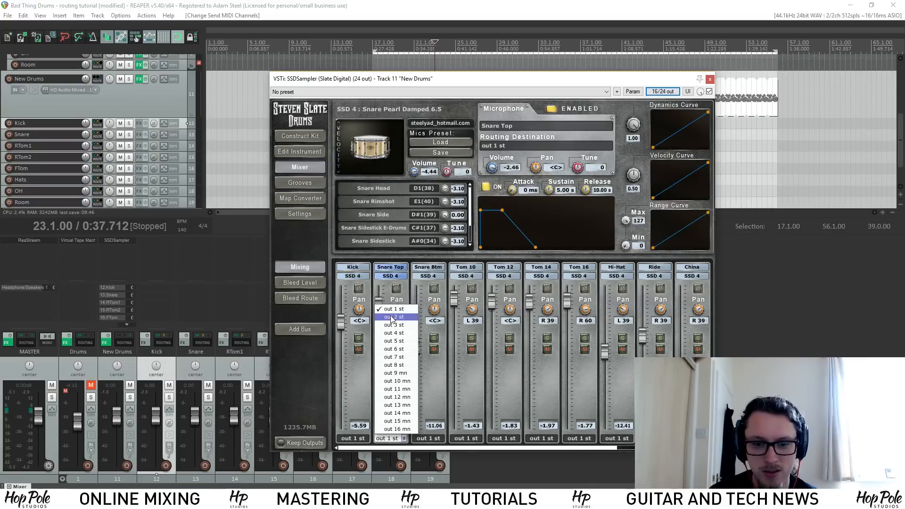
left_click(388, 317)
left_click(435, 439)
left_click(432, 316)
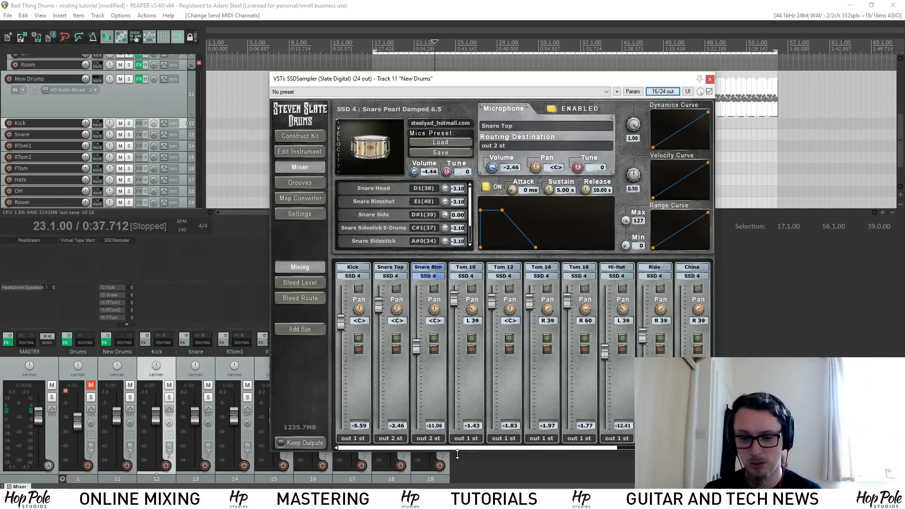
Step: Route the Tom 10 and Tom 12 channels to out 3 st and Tom 14 to out 4 st
left_click(466, 438)
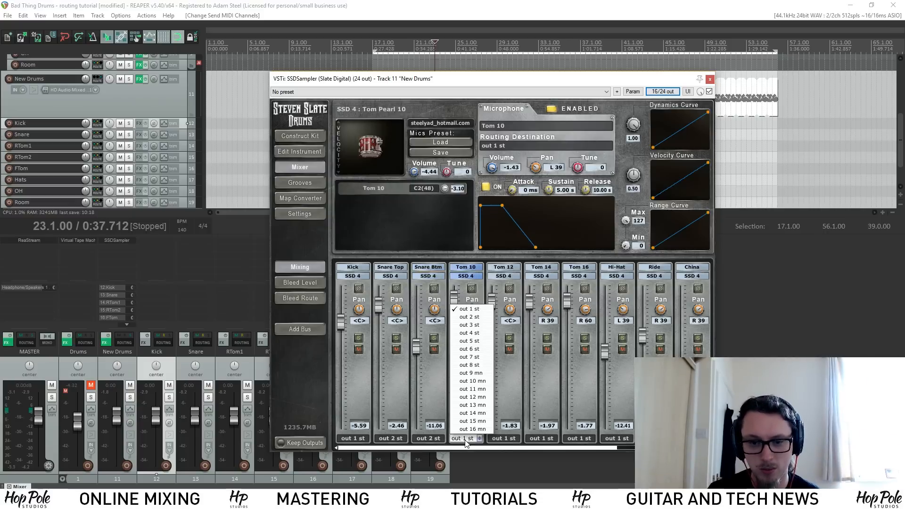
left_click(477, 324)
left_click(505, 438)
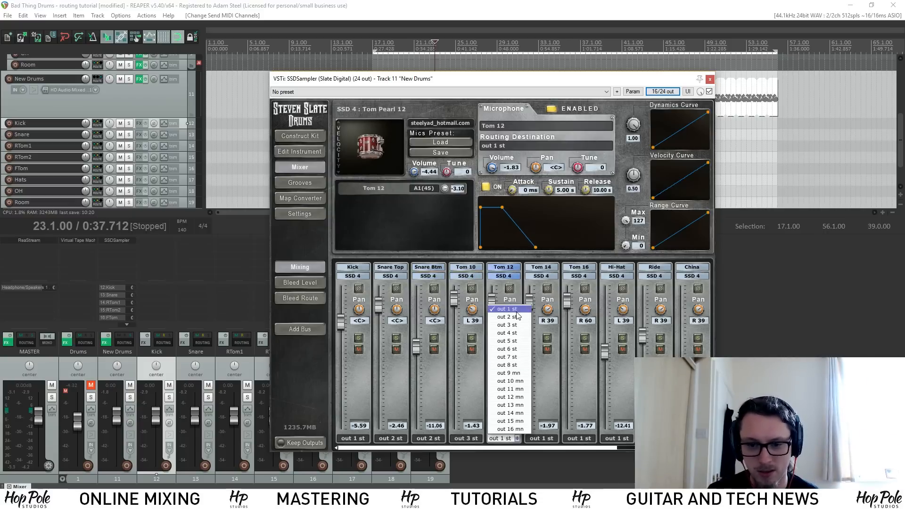
left_click(506, 325)
left_click(544, 438)
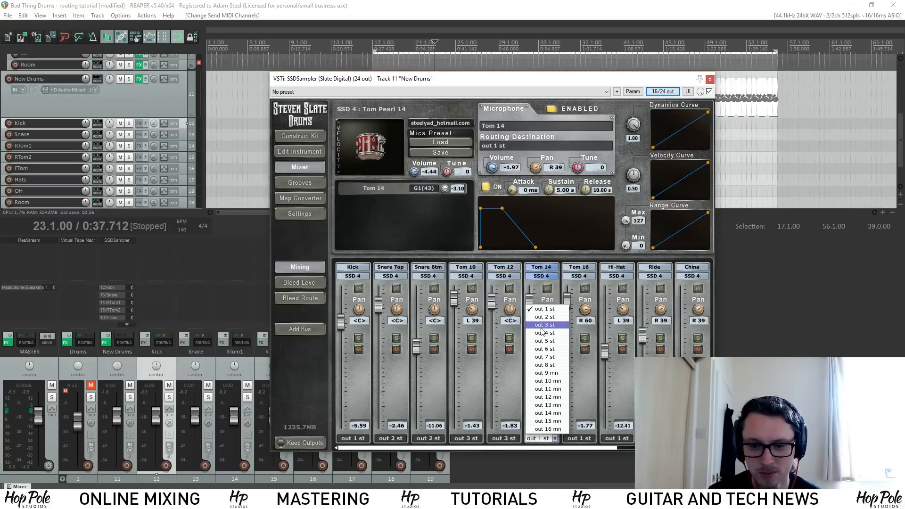
left_click(544, 333)
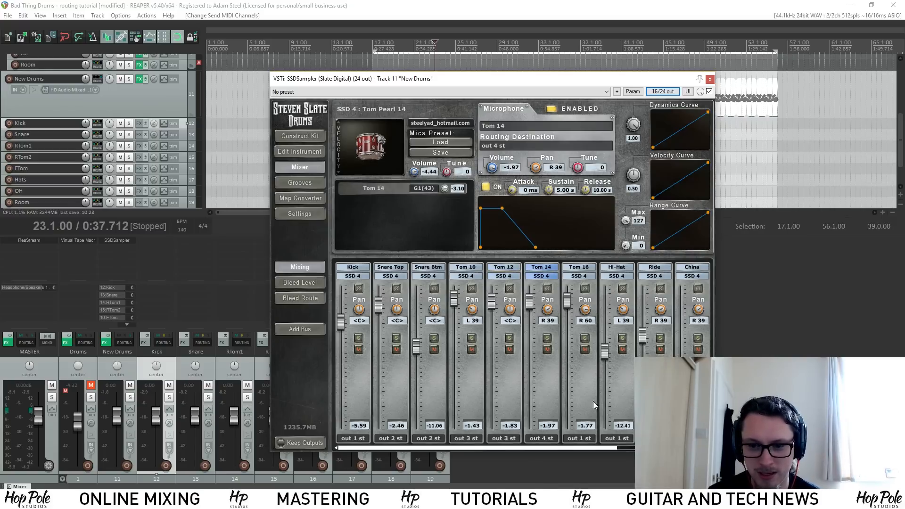
Step: Route the Tom 16 channel to out 5 st, move the sampler window off the track mixer and briefly play the drums
left_click(591, 440)
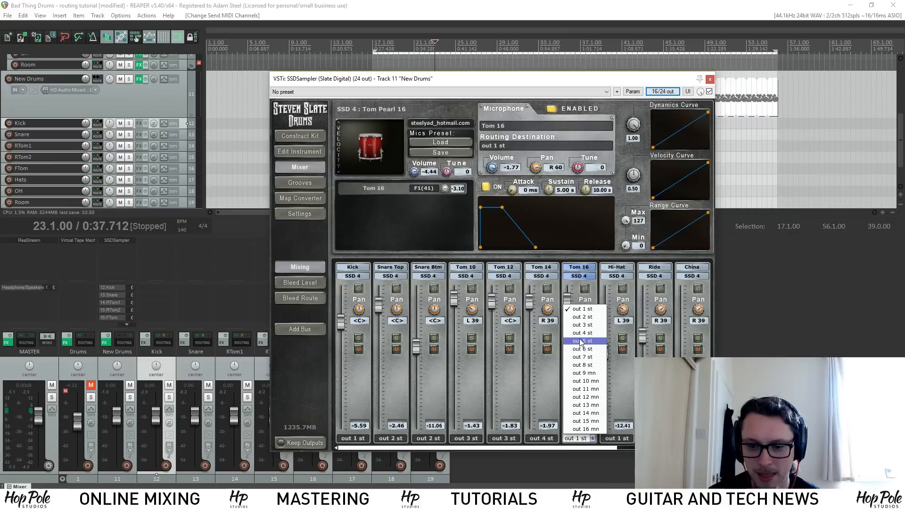
left_click(581, 340)
left_click_drag(393, 88, 529, 102)
key("space")
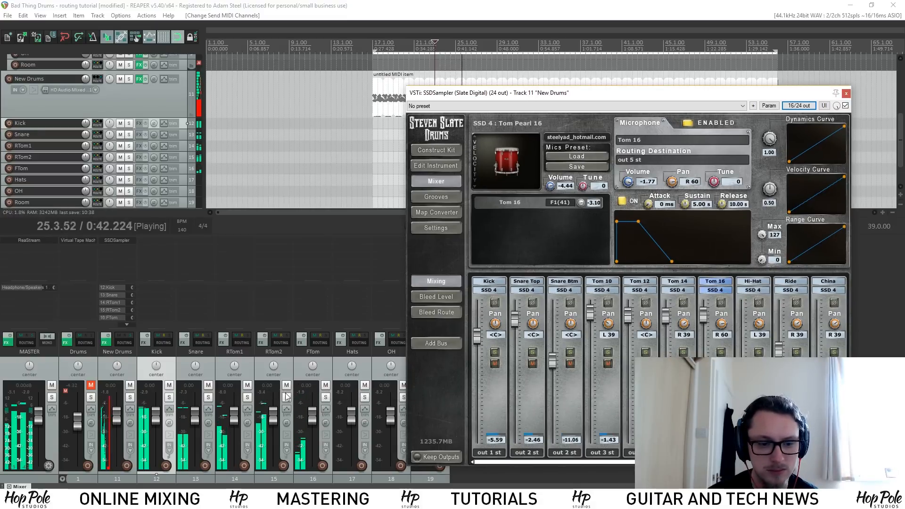
key("space")
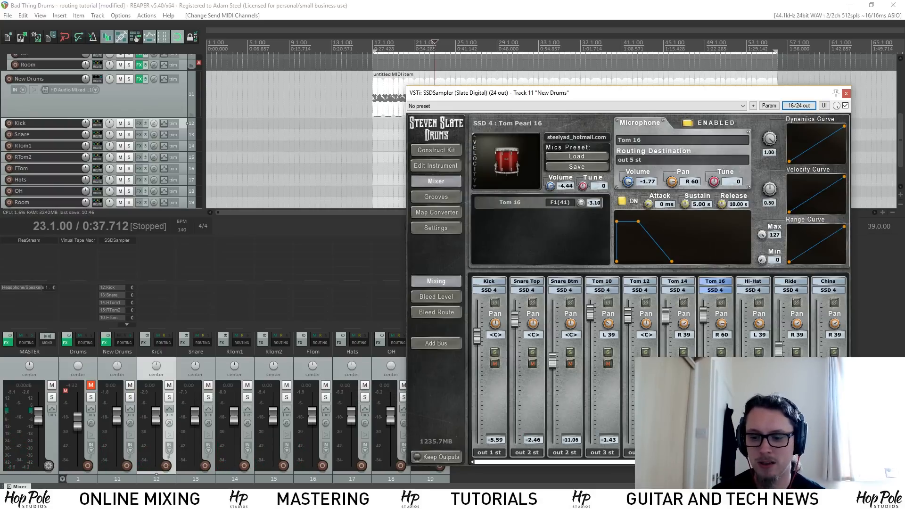
Step: Route the Hi-Hat channel in the sampler mixer to out 6 st
left_click_drag(546, 462, 631, 462)
left_click(640, 453)
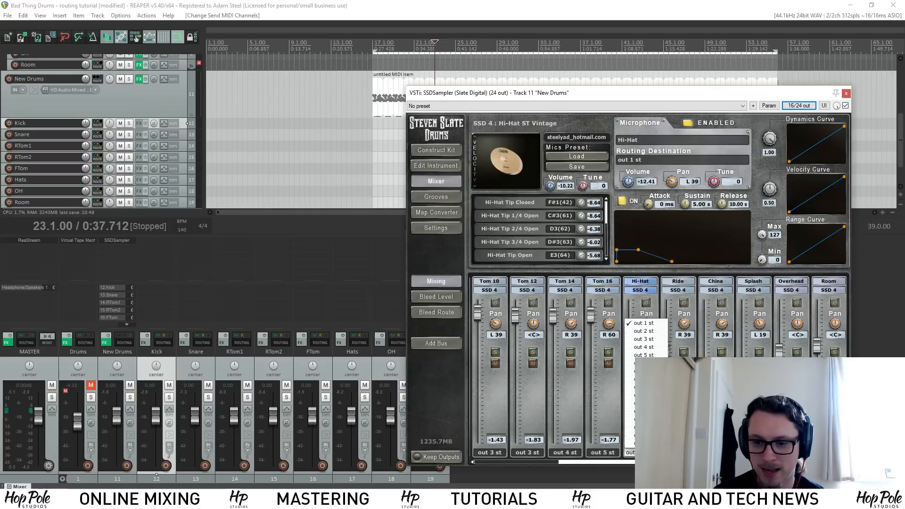
left_click(643, 363)
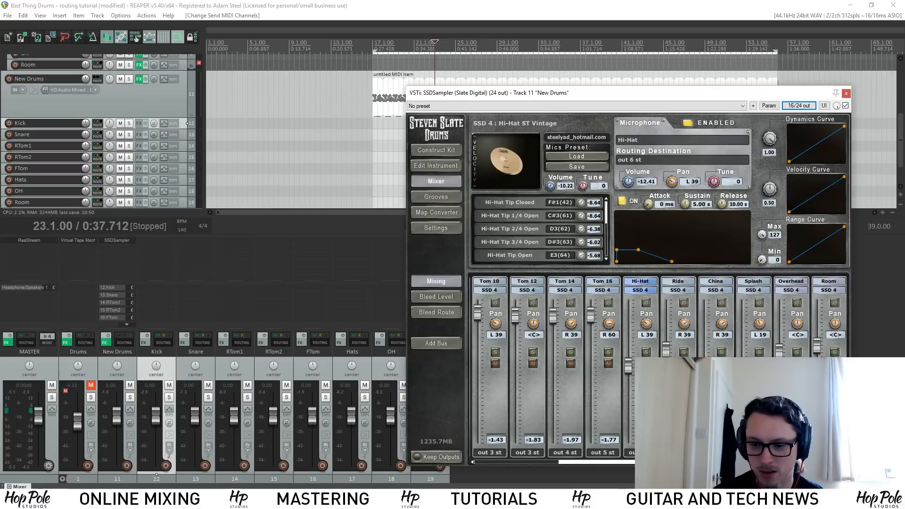
Step: Route the Ride, China and Splash channels to out 7 st
left_click(677, 452)
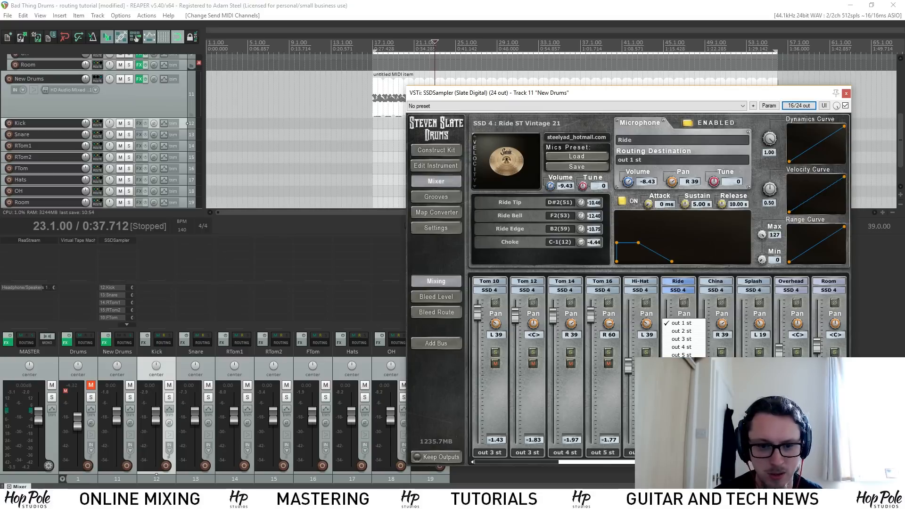
left_click(681, 371)
left_click(715, 452)
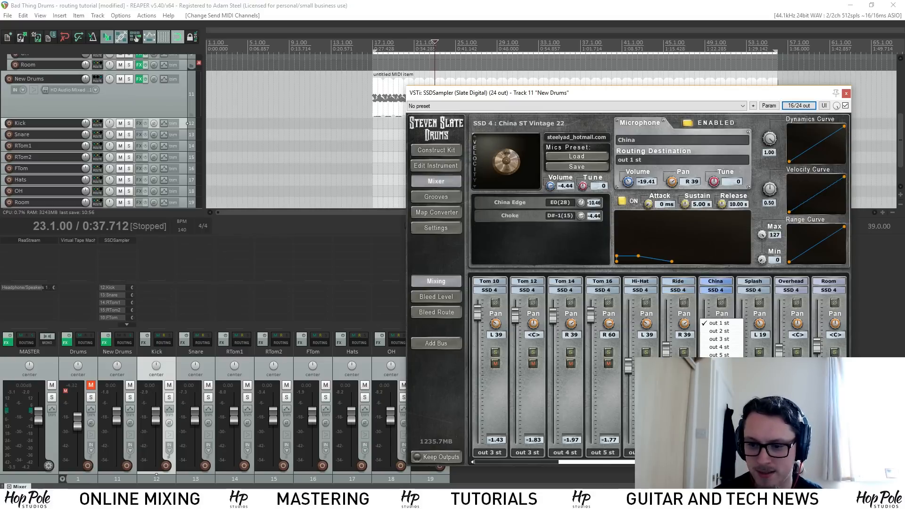
left_click(719, 370)
left_click(753, 452)
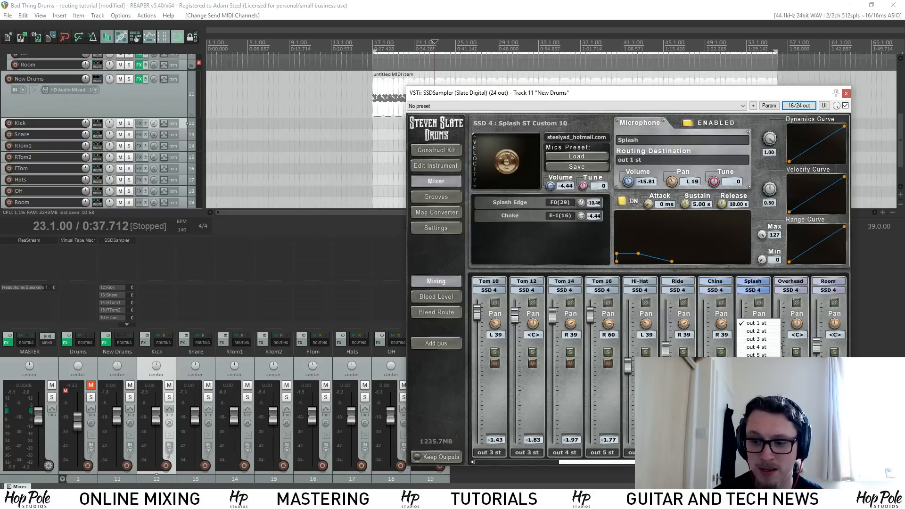
left_click(756, 371)
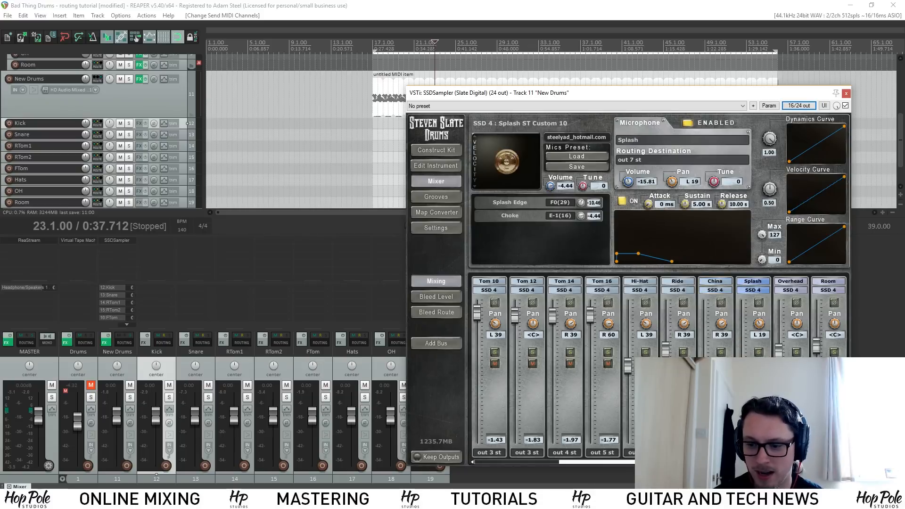
Step: Route the Overhead channel to out 7 st and the Room channel to out 8 st
left_click(790, 453)
left_click(794, 371)
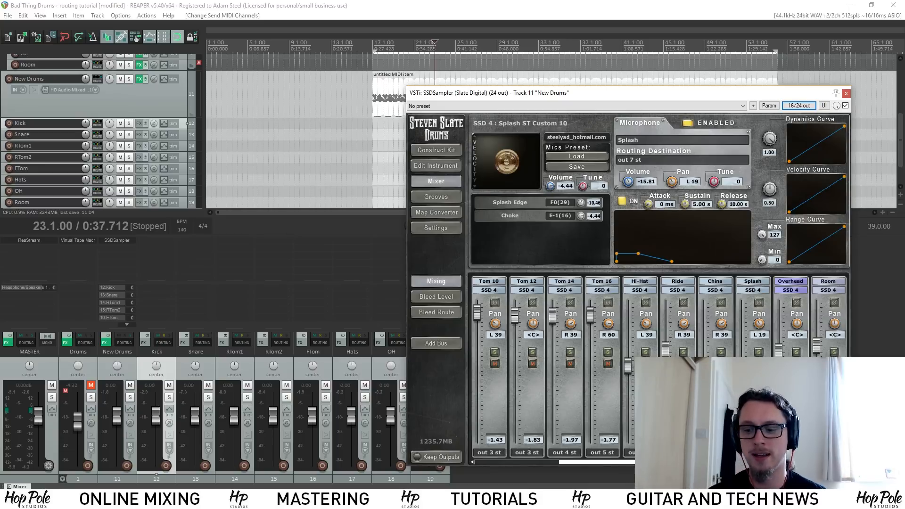
left_click(828, 452)
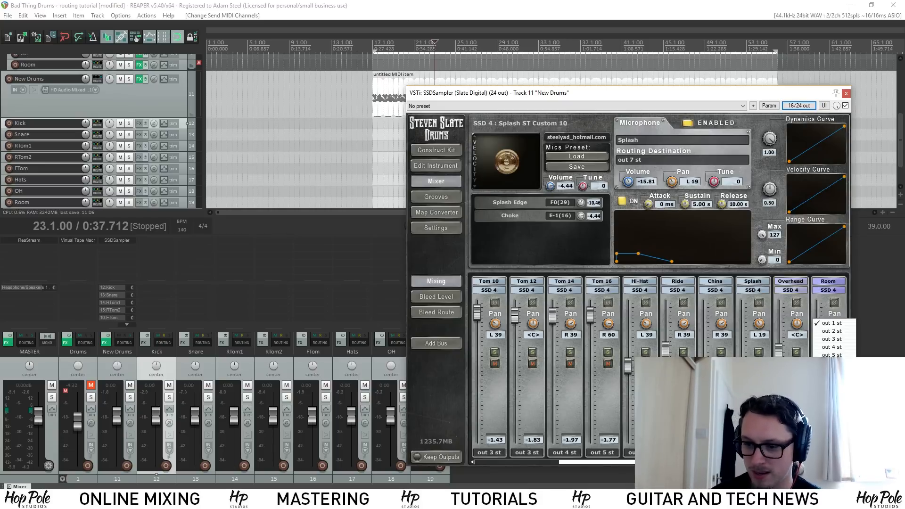
left_click(832, 379)
Step: Move the sampler window clear of all the drum track meters and play the drums to check the separated outputs
left_click_drag(517, 93, 589, 115)
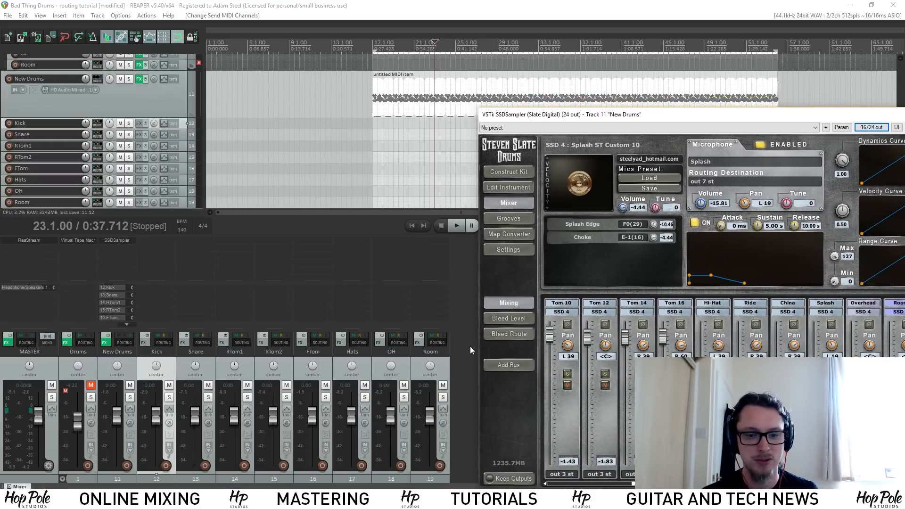
key("space")
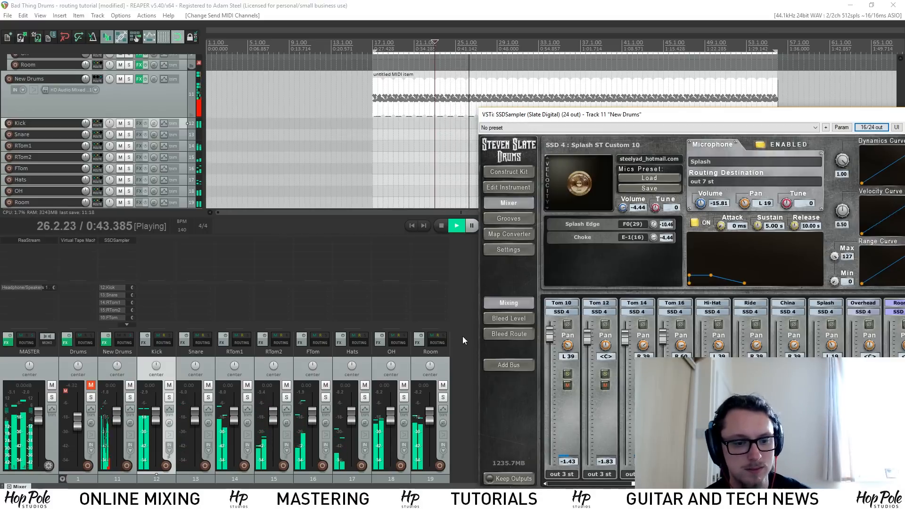
key("space")
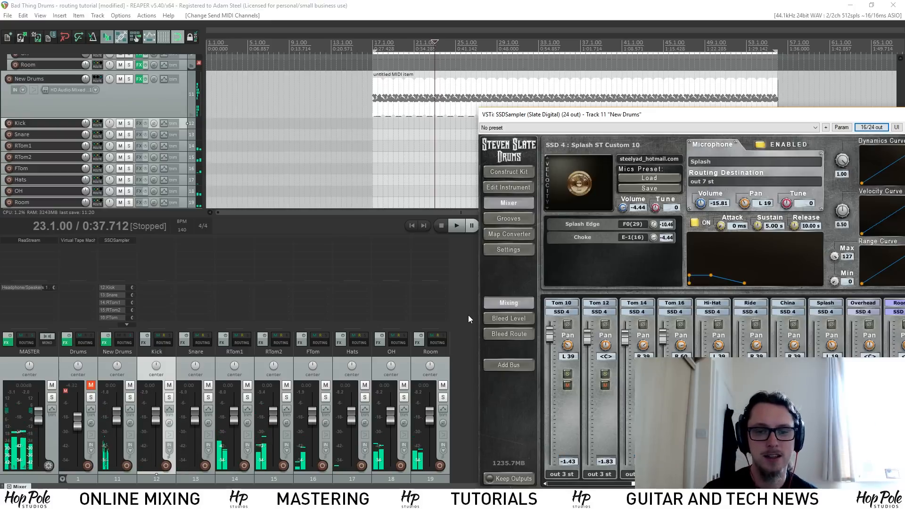
Step: Audition the Kick and Snare tracks by soloing each one in turn during short playbacks
left_click(169, 399)
key("space")
key("space")
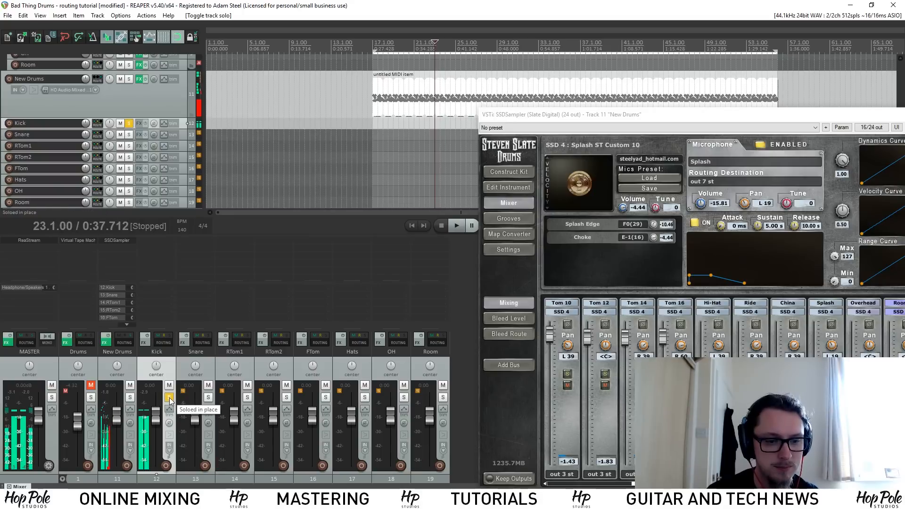
left_click(170, 398)
left_click(208, 397)
key("space")
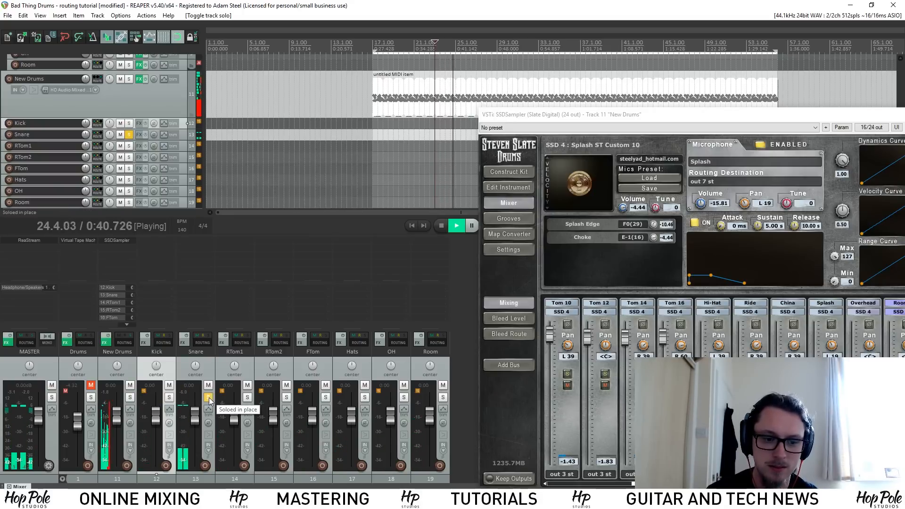
left_click(208, 398)
key("space")
Step: Play RTom1, RTom2 and FTom soloed together, pan FTom to the right and clear all solos
left_click(247, 398)
key("space")
left_click(284, 404)
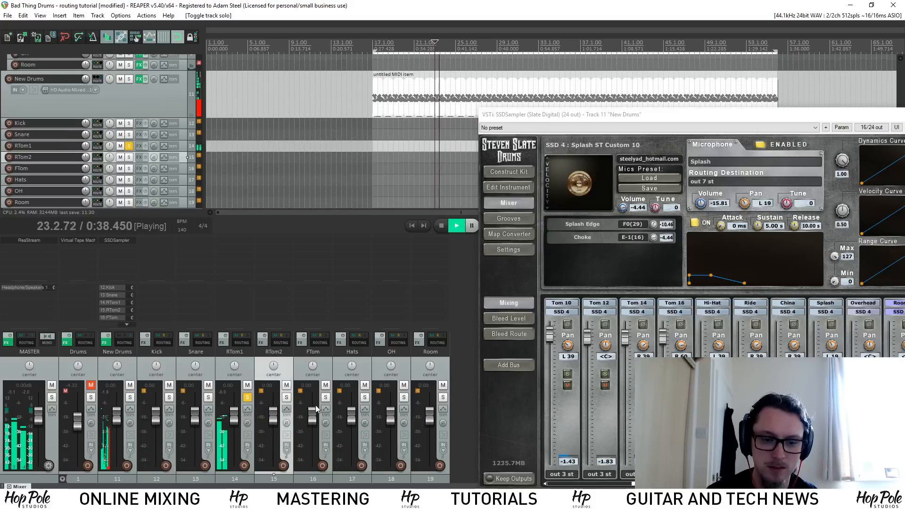
left_click(286, 397)
left_click(326, 398)
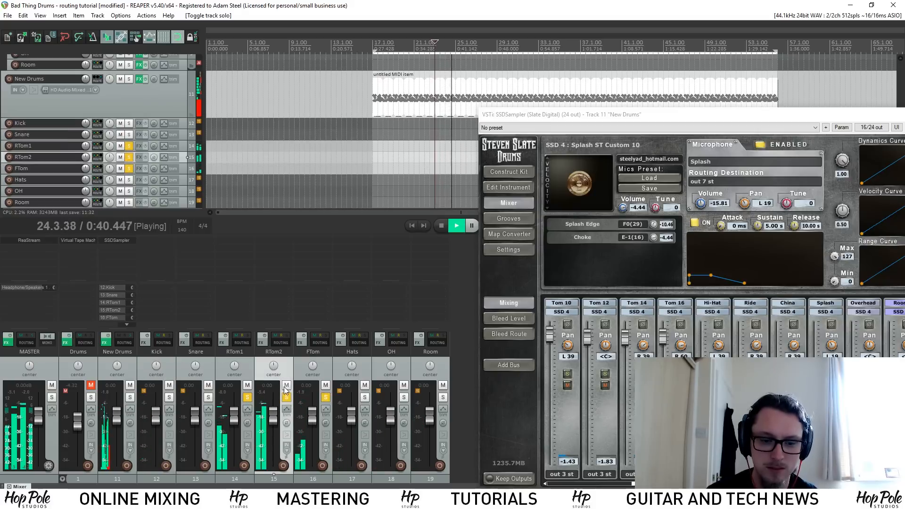
left_click_drag(312, 367, 313, 351)
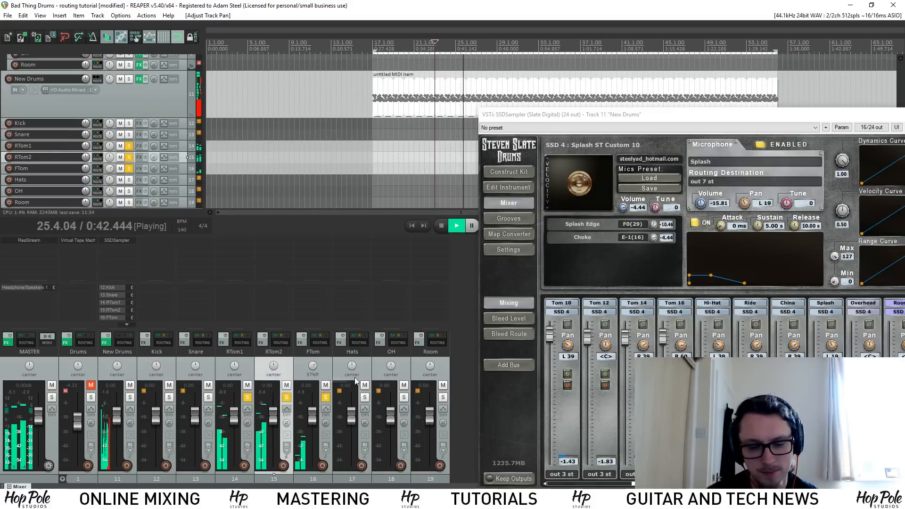
key("space")
left_click(366, 398, "ctrl")
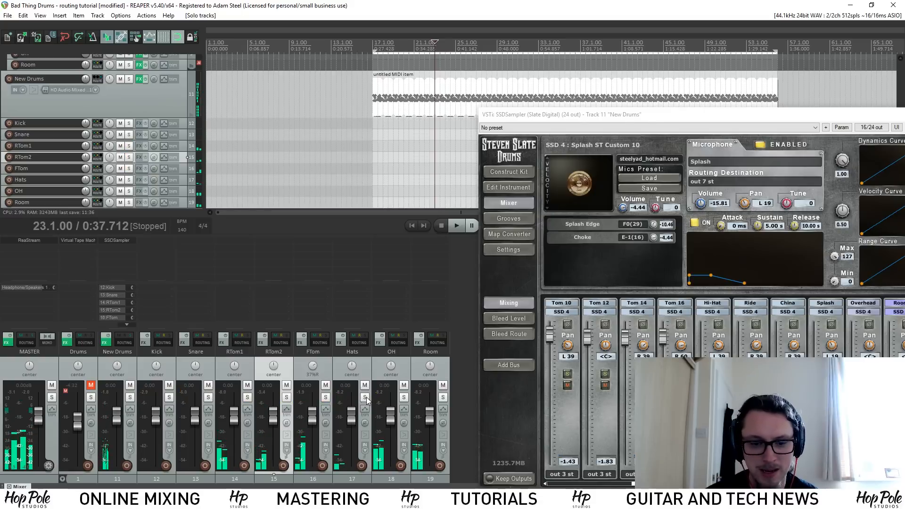
Step: Play the full kit, and audition the OH and Room tracks by soloing each one in turn
key("space")
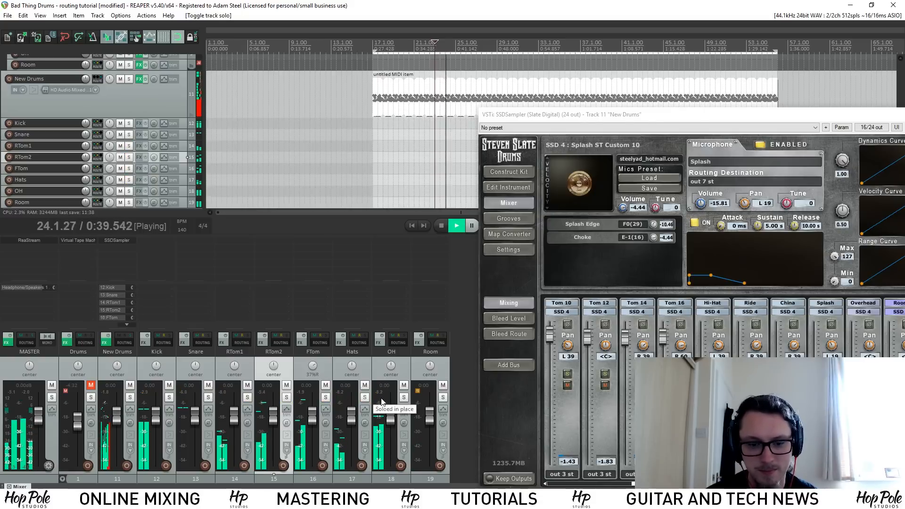
left_click(404, 397)
key("space")
key("space")
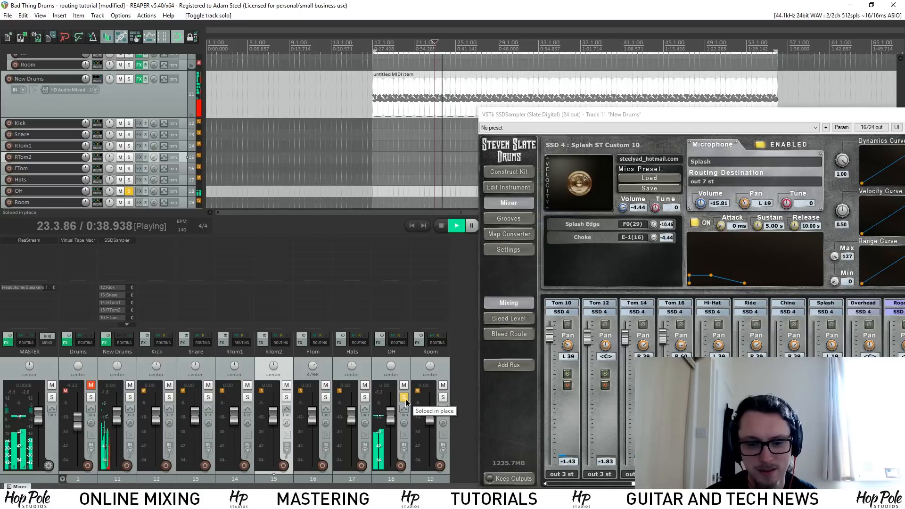
key("space")
key("space")
left_click(442, 398)
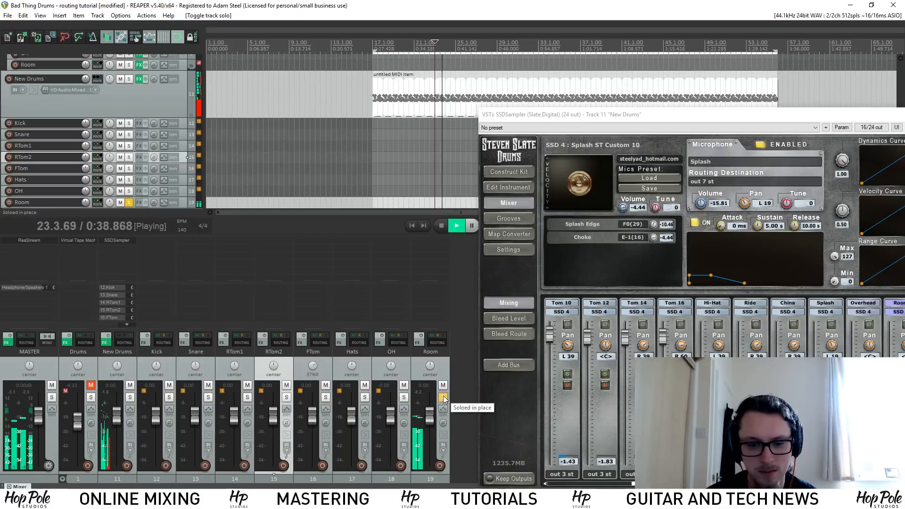
left_click(443, 398)
key("space")
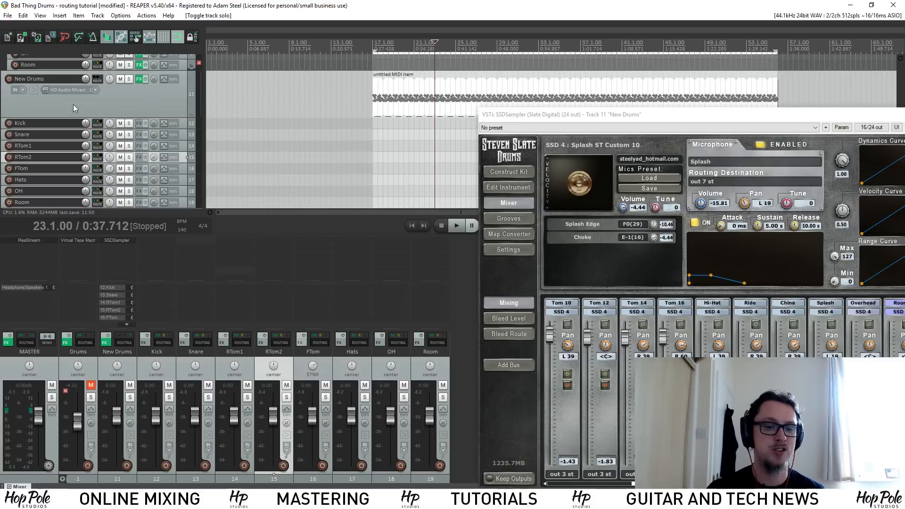
Step: Add a new track directly above New Drums and name it DRUM GRP
left_click(202, 358)
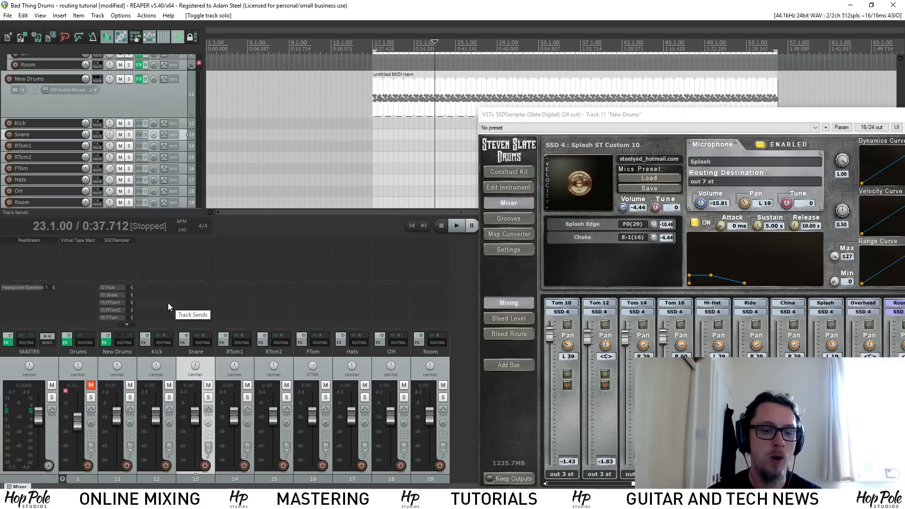
left_click(131, 362)
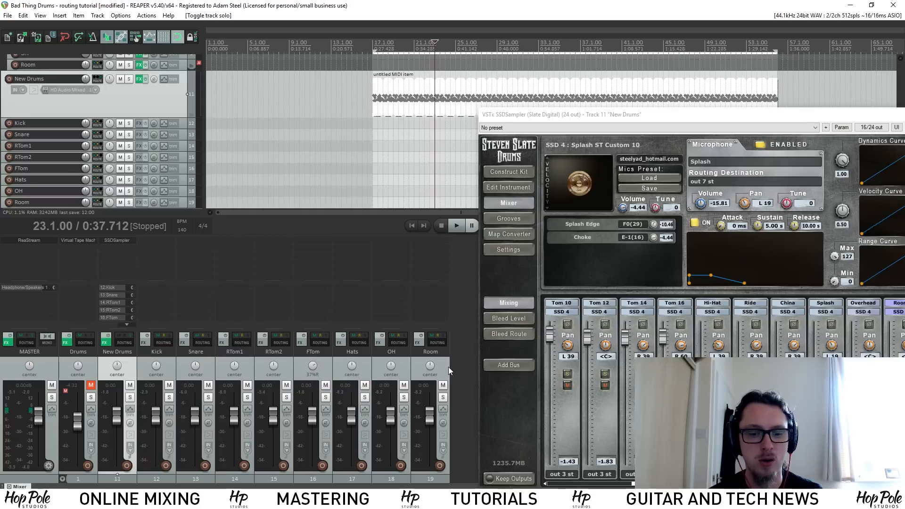
key("ctrl+t")
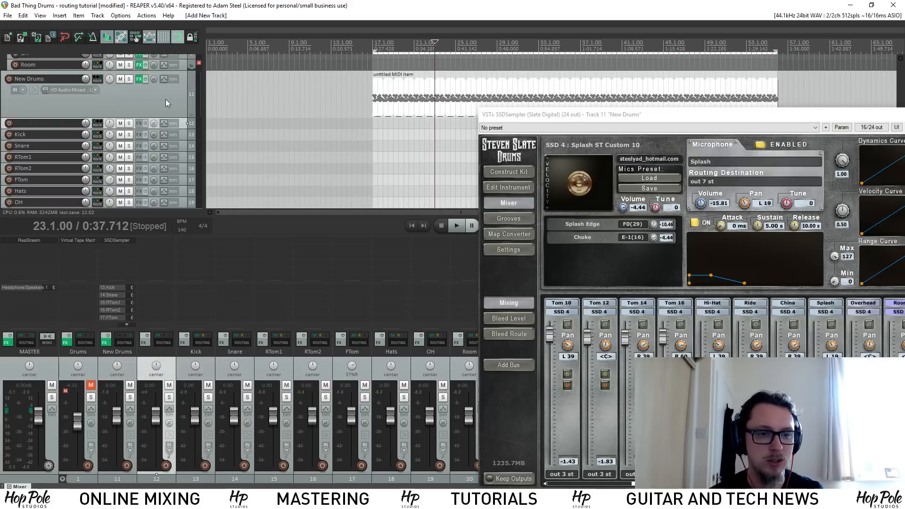
left_click_drag(181, 122, 65, 82)
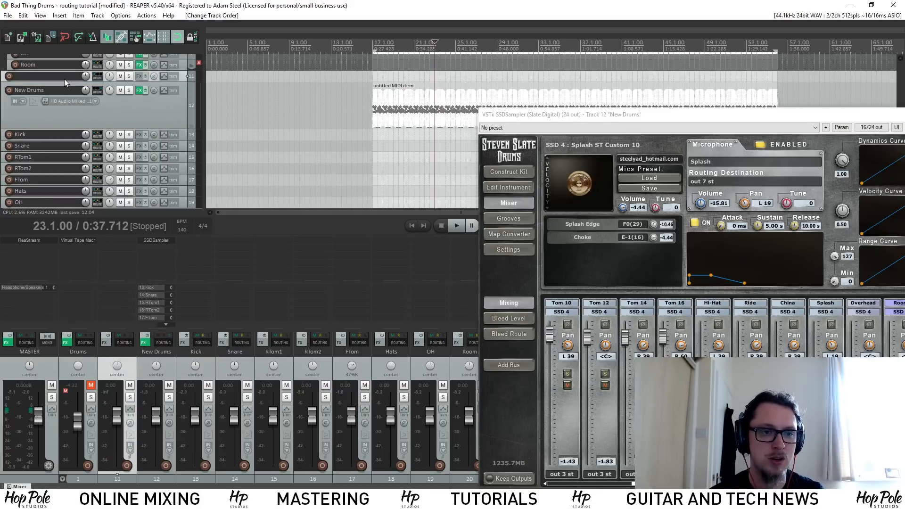
double_click(63, 76)
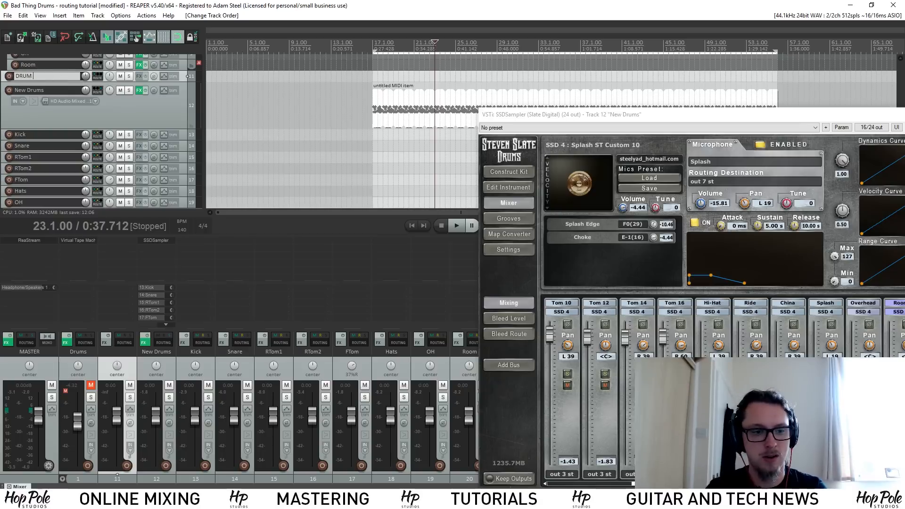
key("Return")
Step: Select all tracks from New Drums through Room and nest them inside DRUM GRP as a folder
left_click(149, 105)
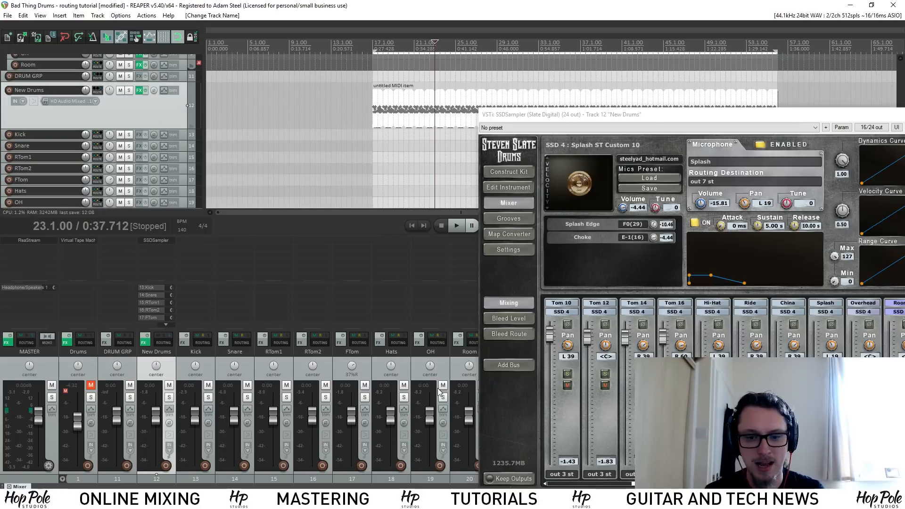
left_click(455, 364, "shift")
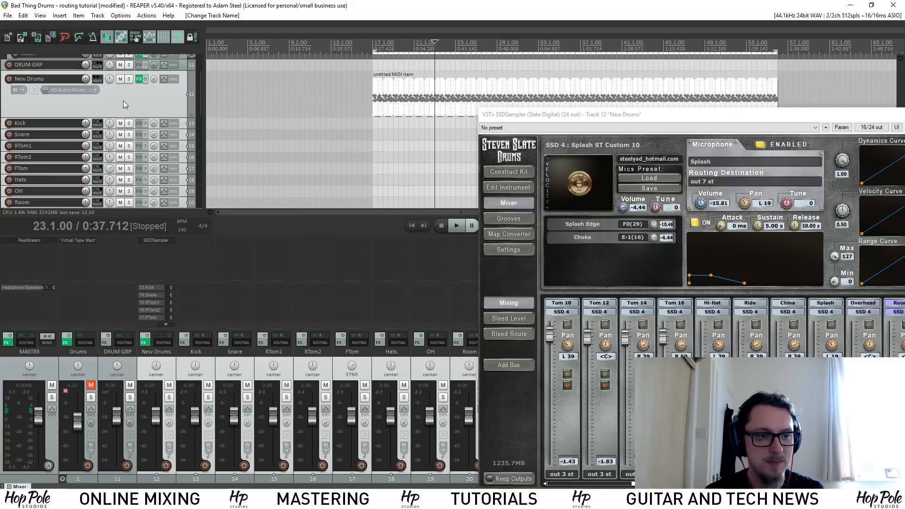
left_click_drag(123, 100, 129, 66)
Step: Audition the drums with DRUM GRP soloed, clear the solo and bring the SSDSampler window fully back into view
left_click(128, 66)
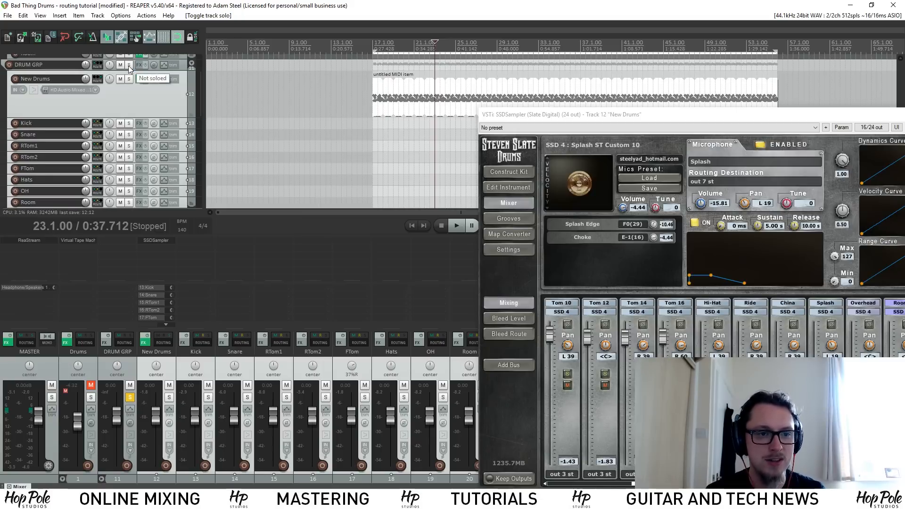
scroll(321, 197, "down", 3)
key("space")
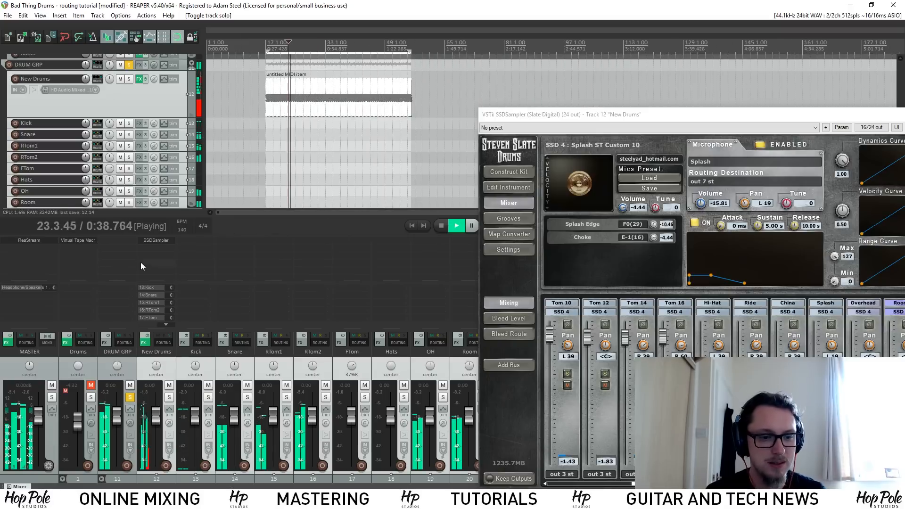
key("space")
left_click(130, 398)
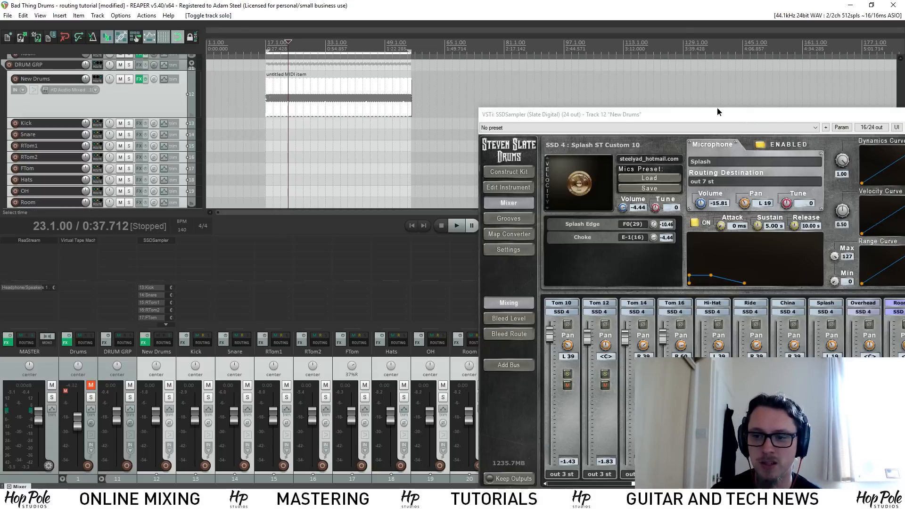
left_click_drag(717, 112, 662, 96)
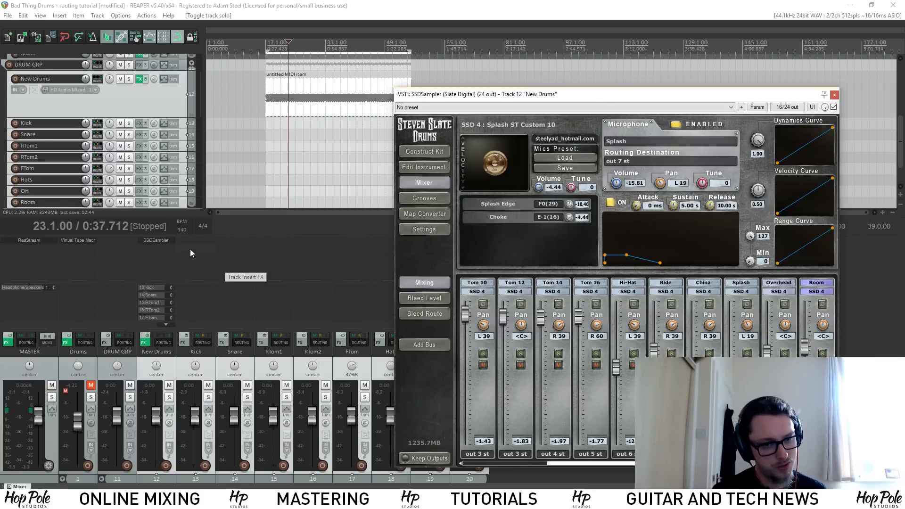
Step: Close the SSDSampler window, collapse the DRUM GRP folder in the mixer, and rename the two folder tracks Drums Mixed and DRUM GRP SSD
left_click(834, 96)
left_click(101, 479)
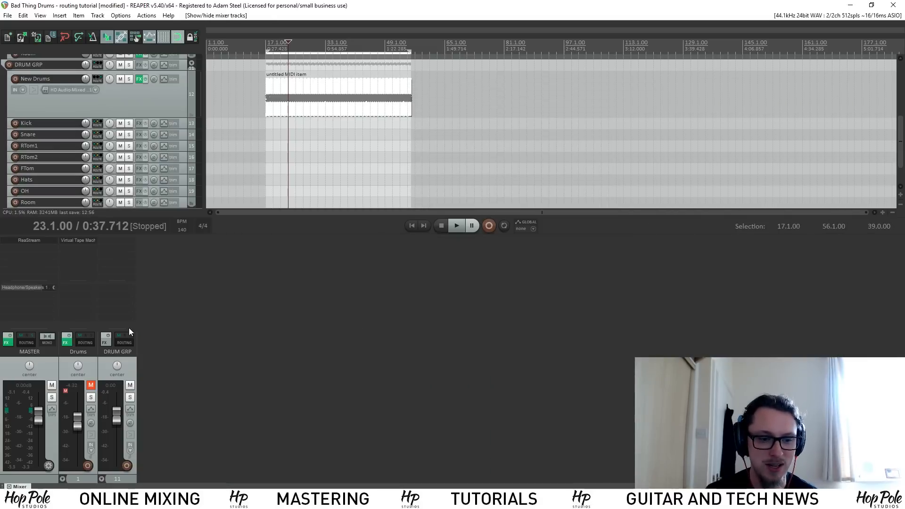
left_click(91, 359)
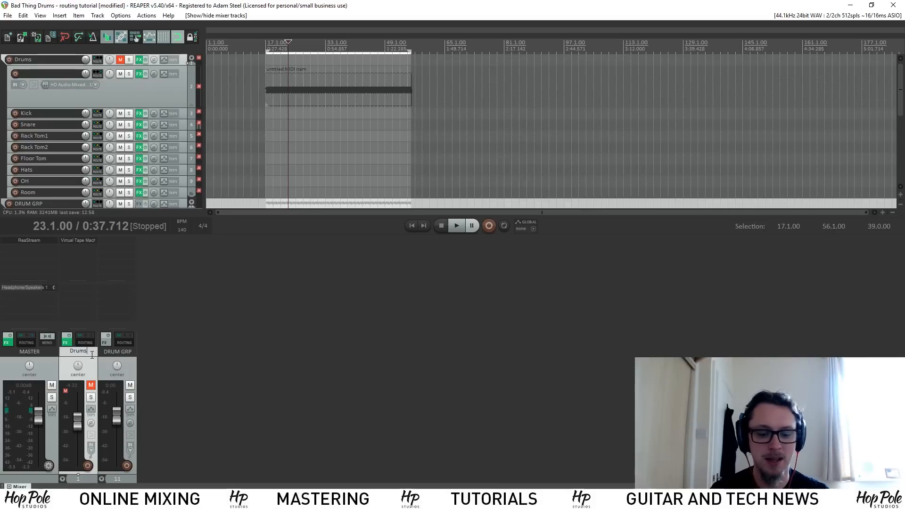
type("Mixe")
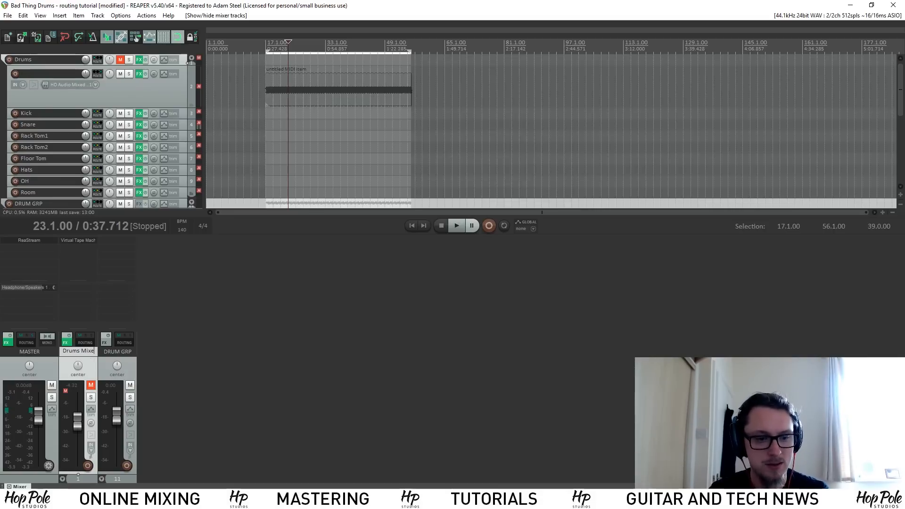
type("d")
key("Tab")
key("Right")
type("SS")
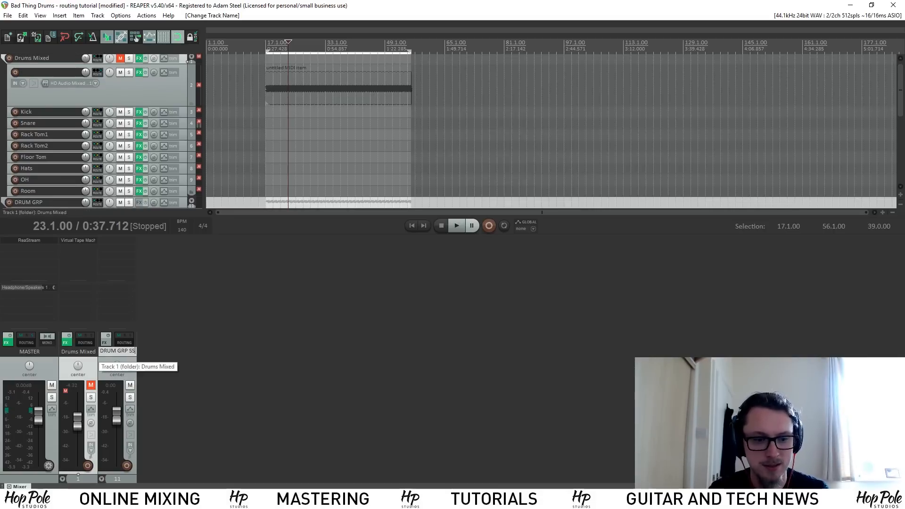
type("D")
key("Return")
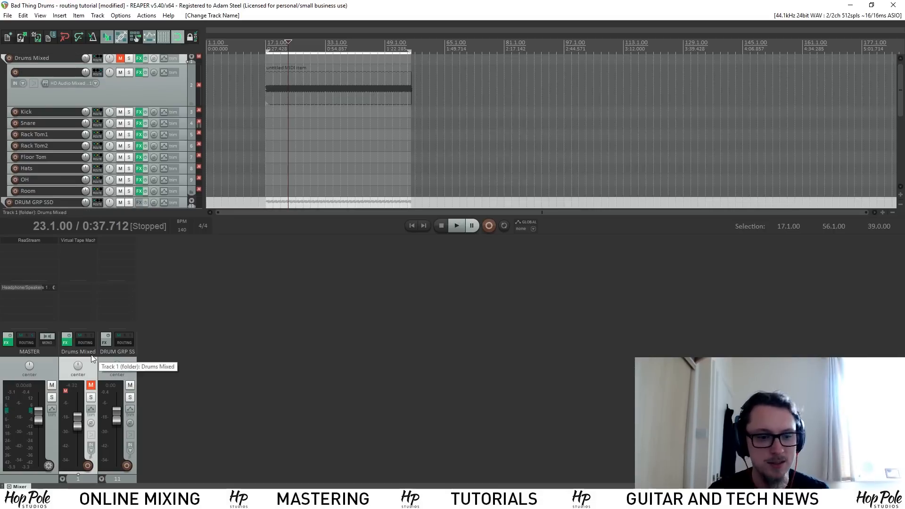
Step: Add two new tracks at the end of the project and nest the second inside the first as a folder
double_click(231, 358)
double_click(257, 353)
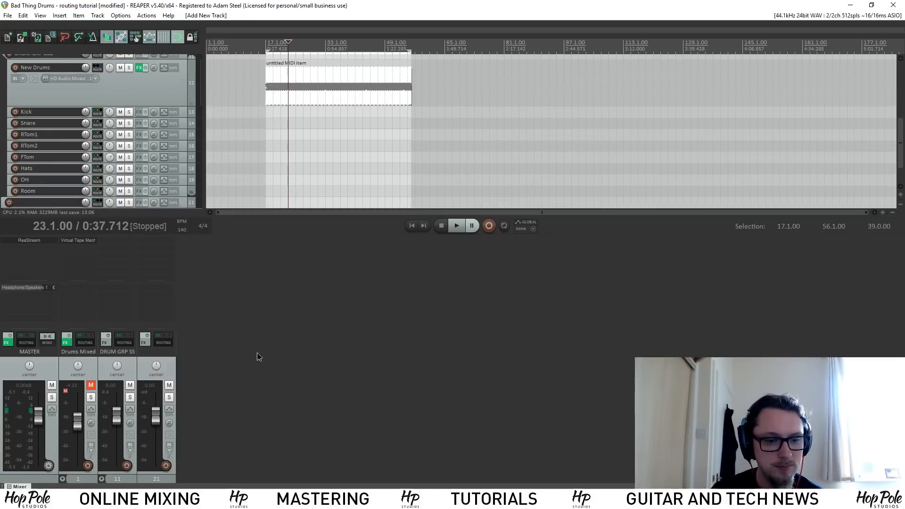
left_click_drag(183, 203, 186, 196)
Step: Name the new folder track Drum GRP Superior and its child track Superior
left_click(56, 192)
double_click(56, 191)
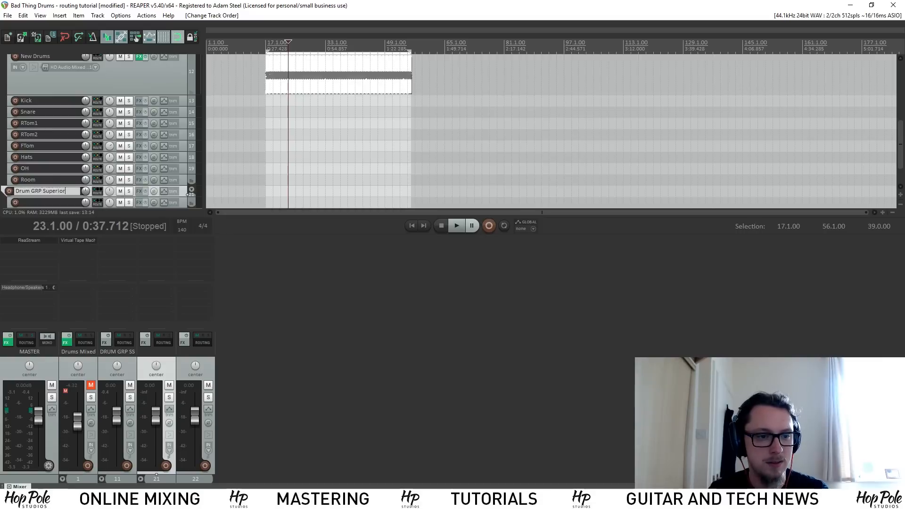
type("Drum GRP Superior")
key("Return")
double_click(47, 202)
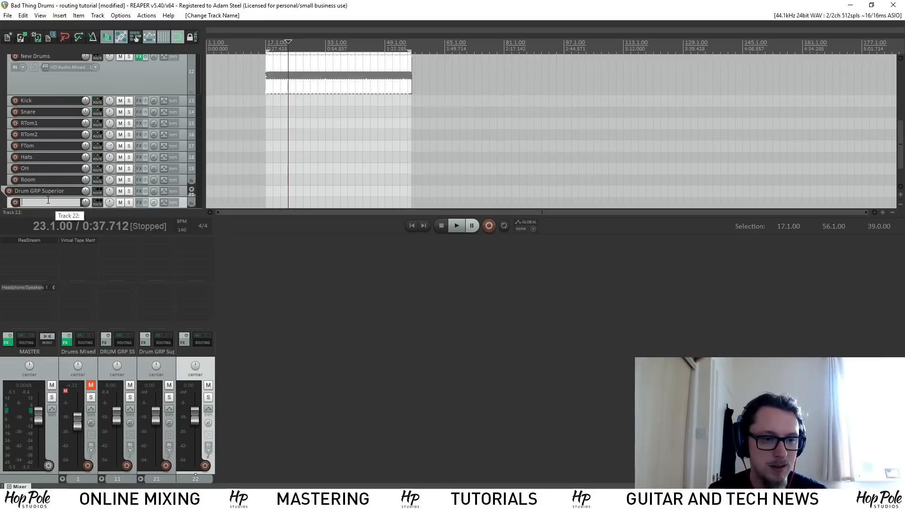
type("Superior")
key("Return")
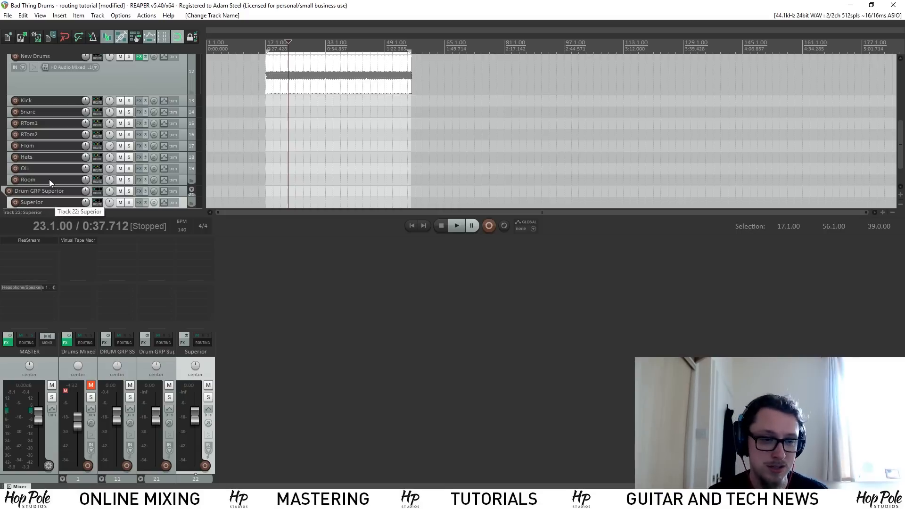
Step: Insert the Superior Drummer 2 instrument (32 out) on the Superior track and dismiss its sound path alert
left_click(190, 249)
type("ds")
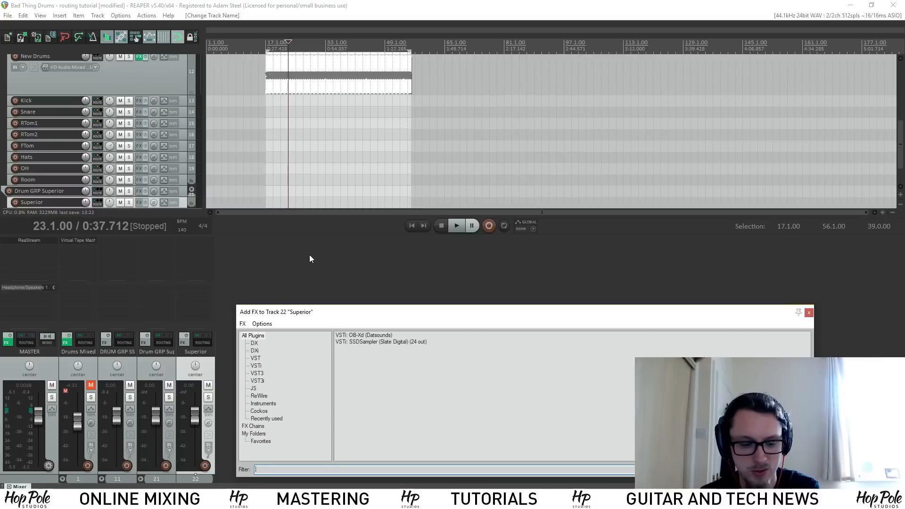
type("sup")
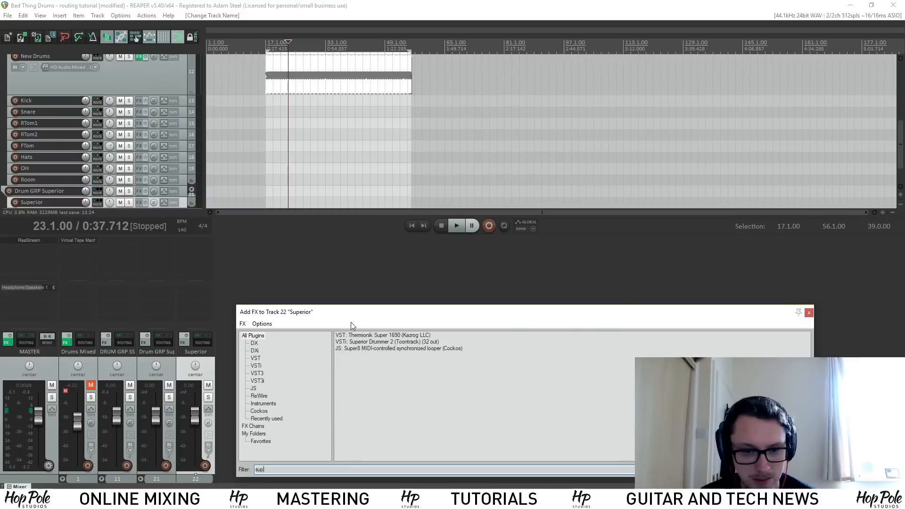
double_click(378, 341)
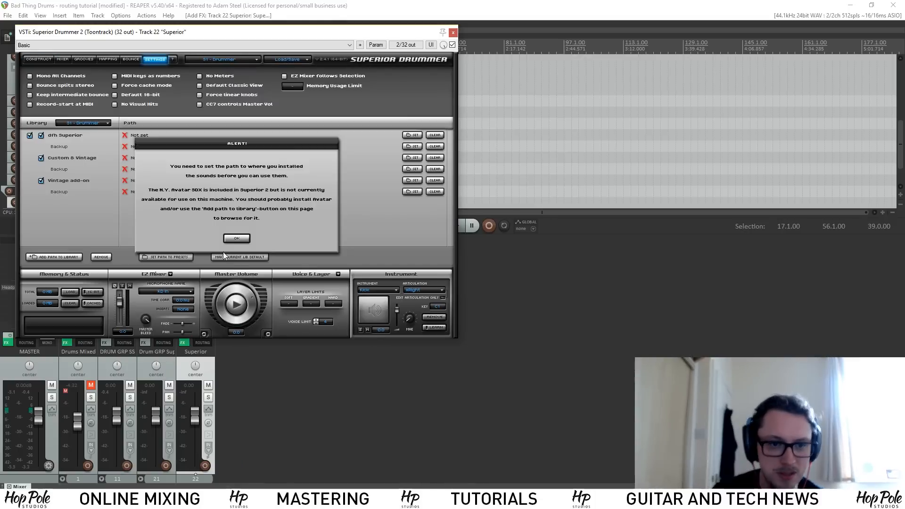
left_click(233, 237)
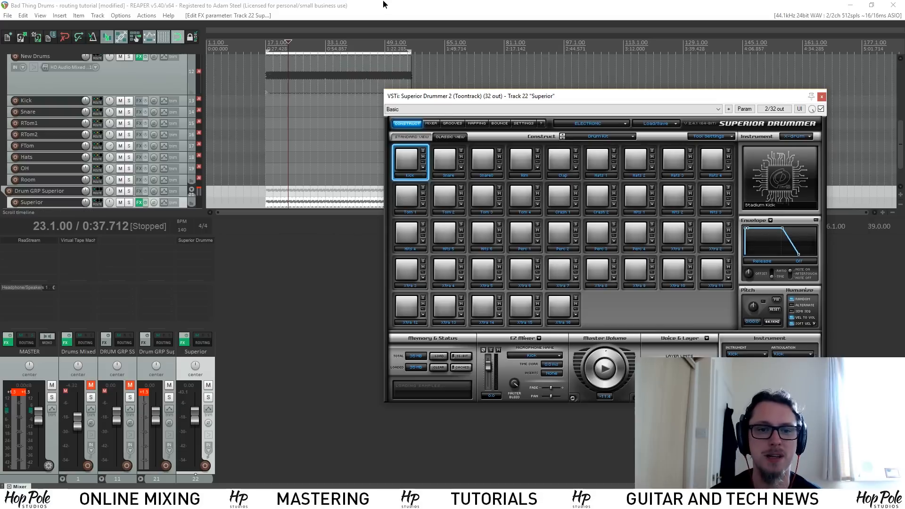
Step: Play the drum part through Superior Drummer to check the sound of its electronic kit
left_click(384, 4)
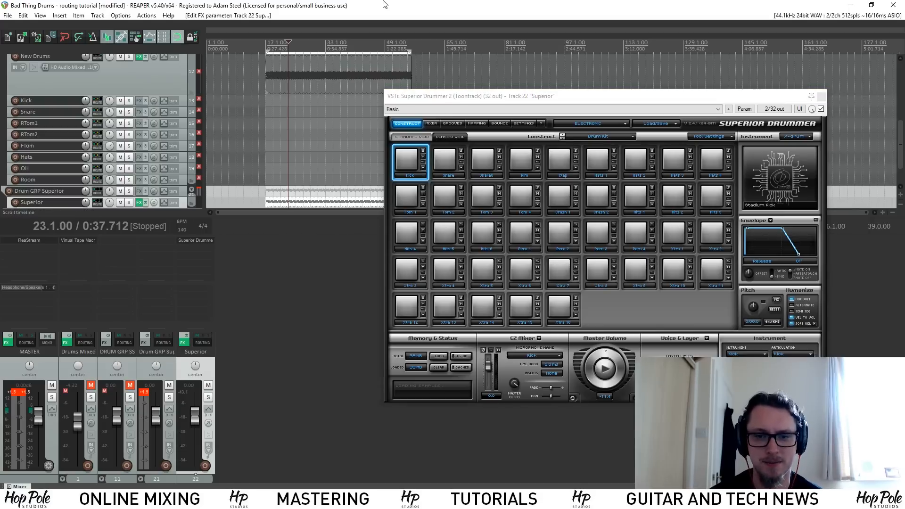
key("space")
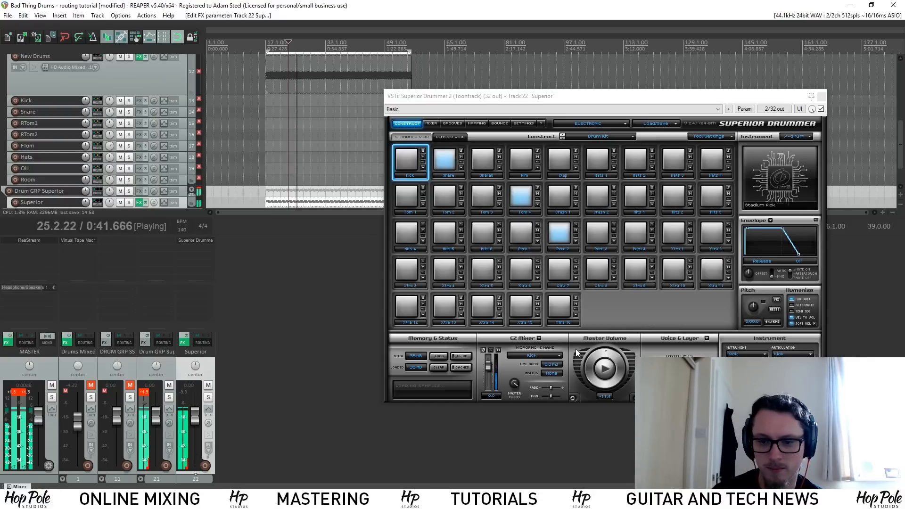
key("space")
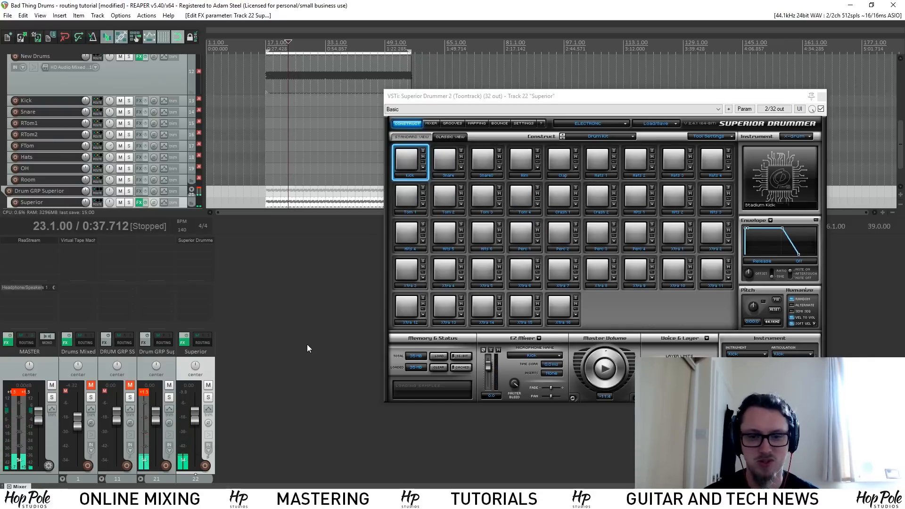
Step: Open the Superior track's FX chain and dock the floating Superior Drummer interface inside it
left_click(184, 344)
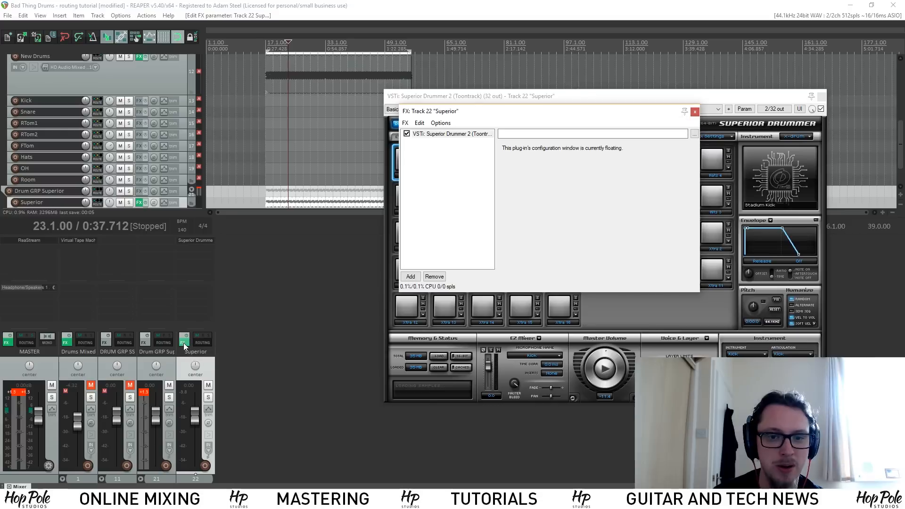
left_click_drag(452, 111, 338, 106)
double_click(238, 141)
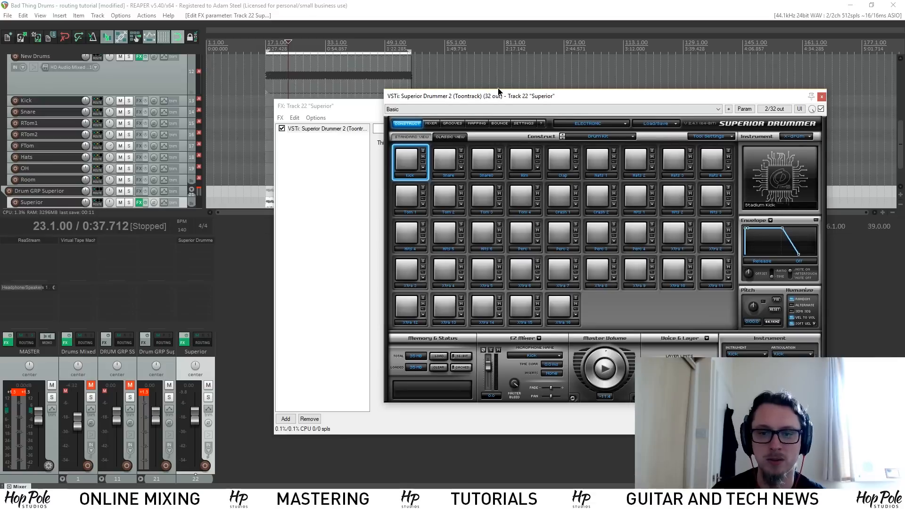
left_click_drag(498, 91, 531, 103)
left_click(306, 130)
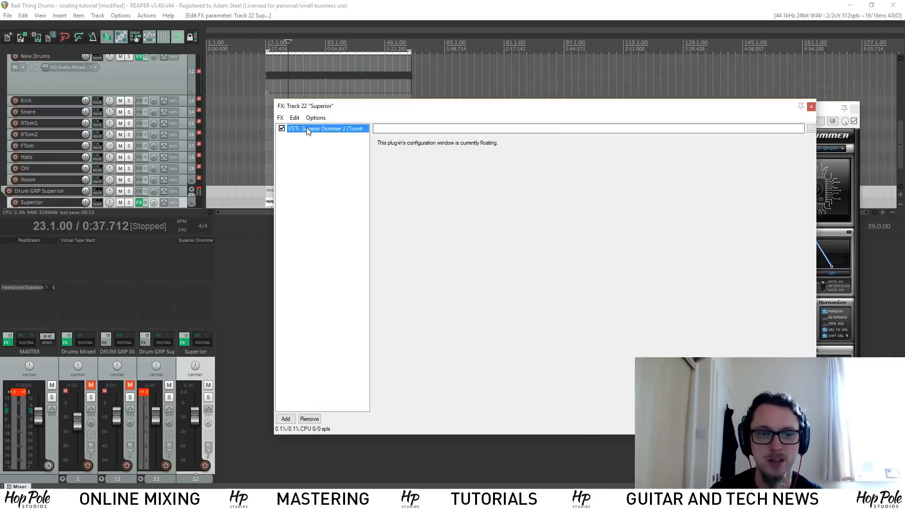
double_click(306, 129)
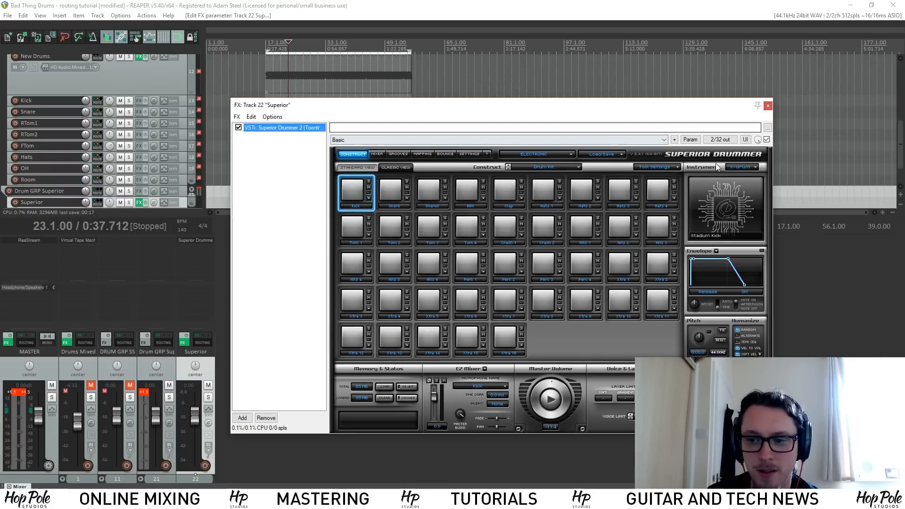
Step: Build multichannel routing for Superior Drummer's outputs, accepting new stereo tracks S1/2 through S31/32, and close the FX chain
left_click(268, 119)
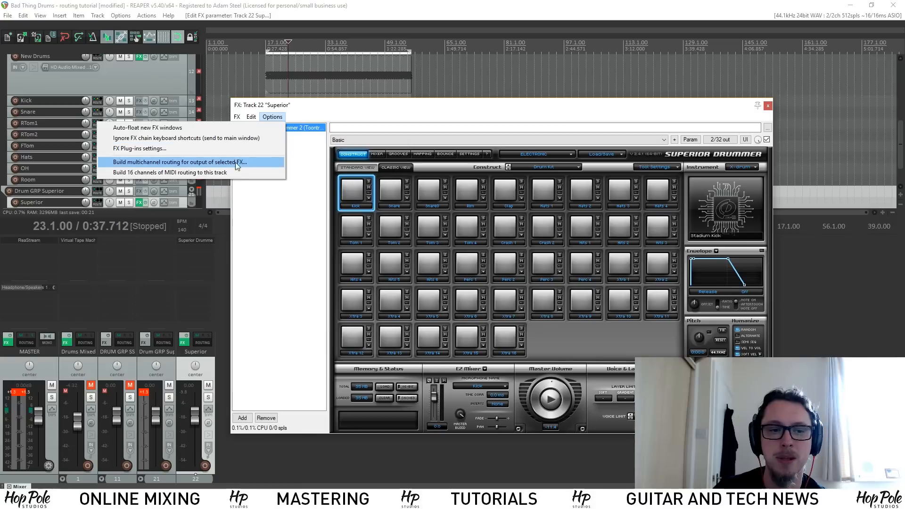
left_click(197, 161)
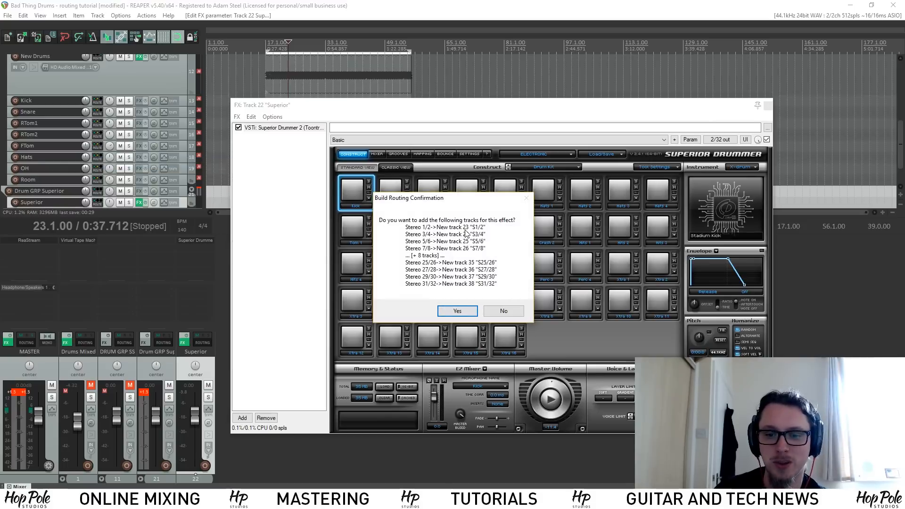
left_click(455, 312)
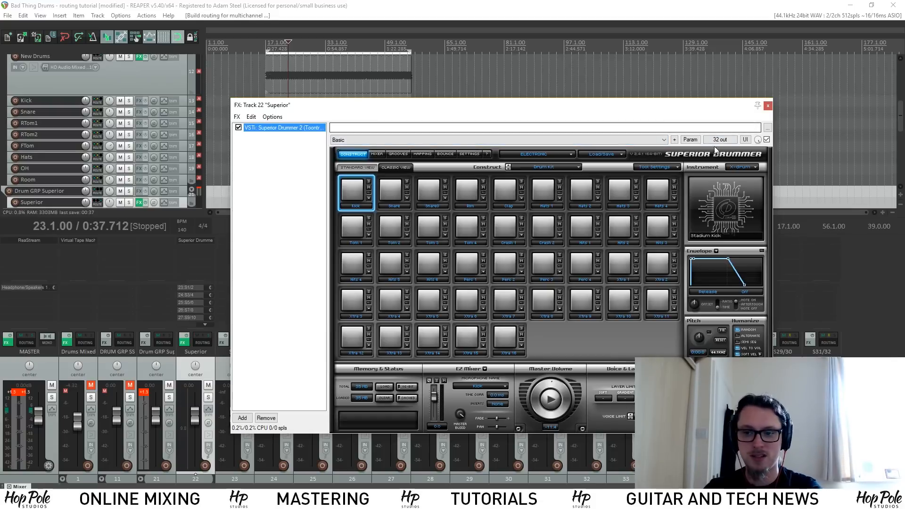
left_click_drag(561, 109, 466, 52)
left_click(674, 48)
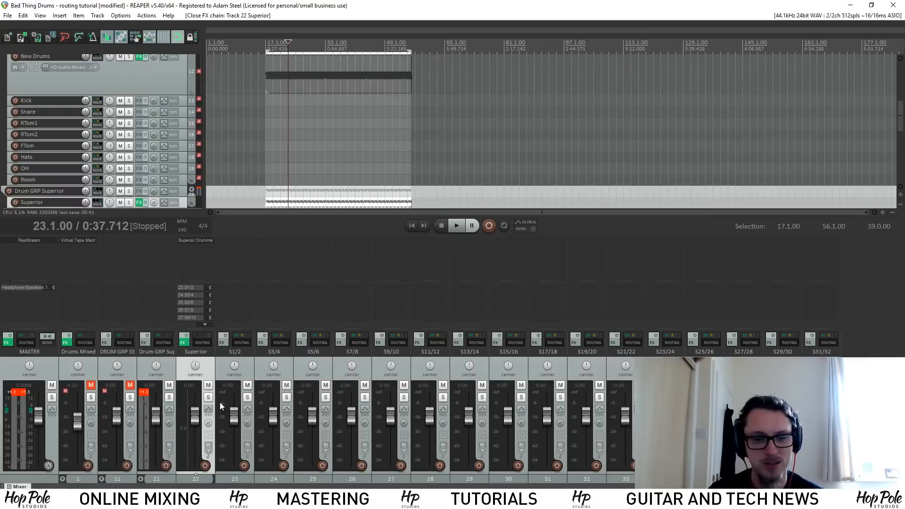
Step: Check the range of new tracks from S1/2 to S31/32, and play the drums to see which output tracks receive signal
left_click(248, 360)
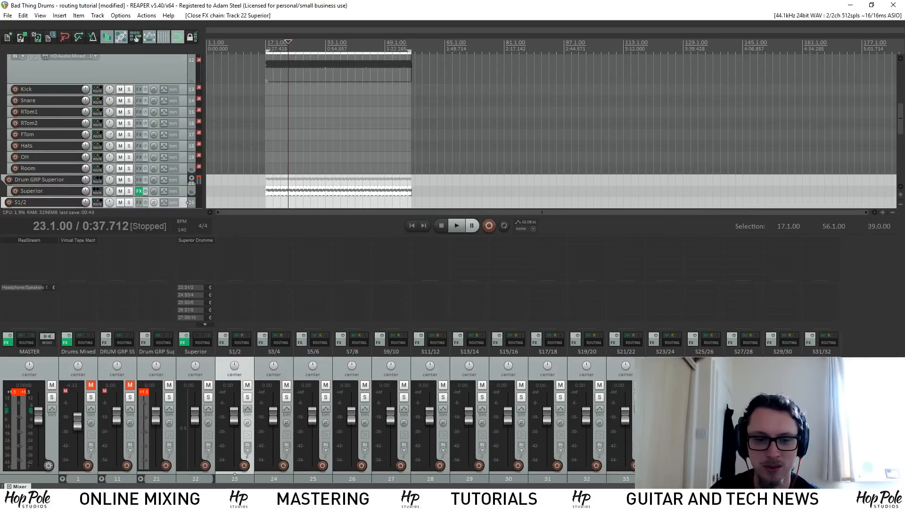
left_click(822, 362, "shift")
left_click(204, 362)
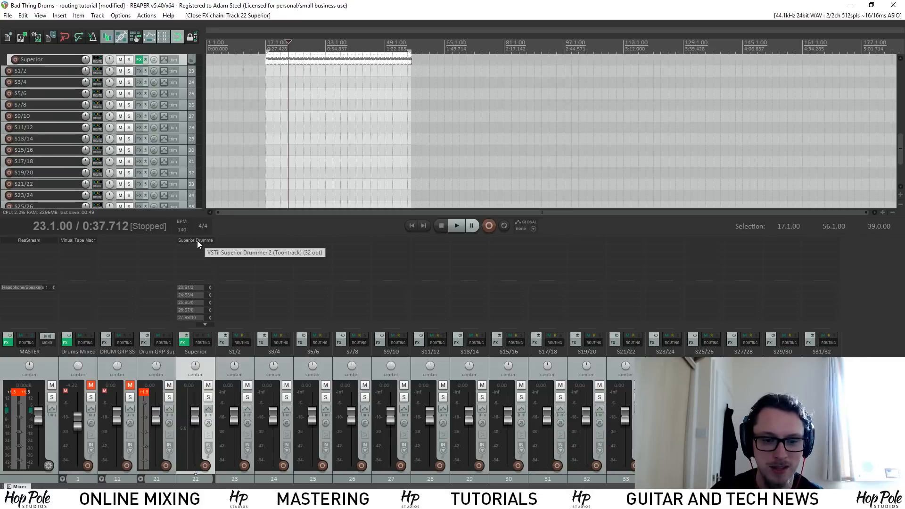
key("space")
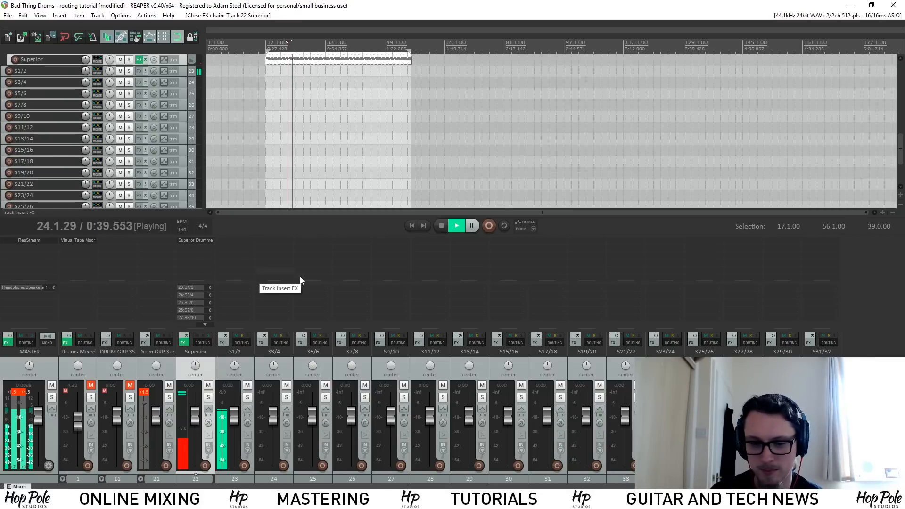
key("space")
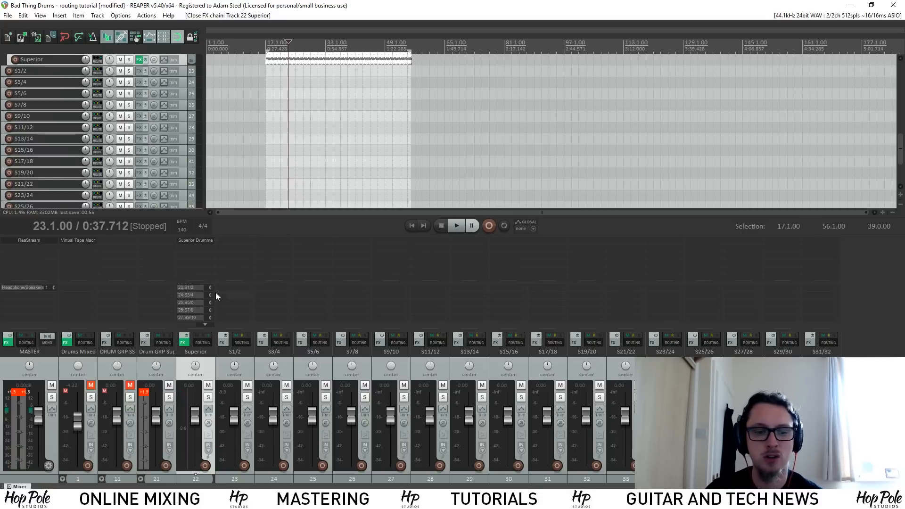
Step: Open Superior Drummer's internal mixer and set its microphone channel outputs to Multichannel
left_click(202, 241)
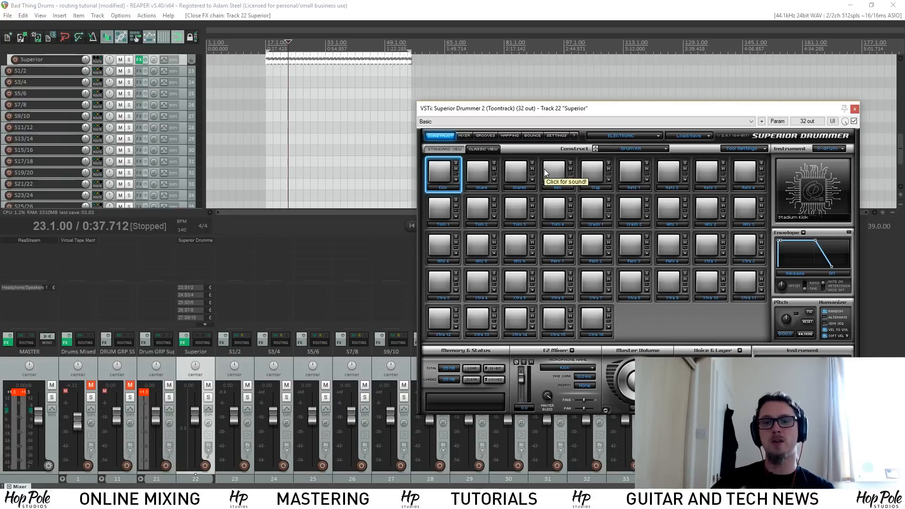
left_click(464, 136)
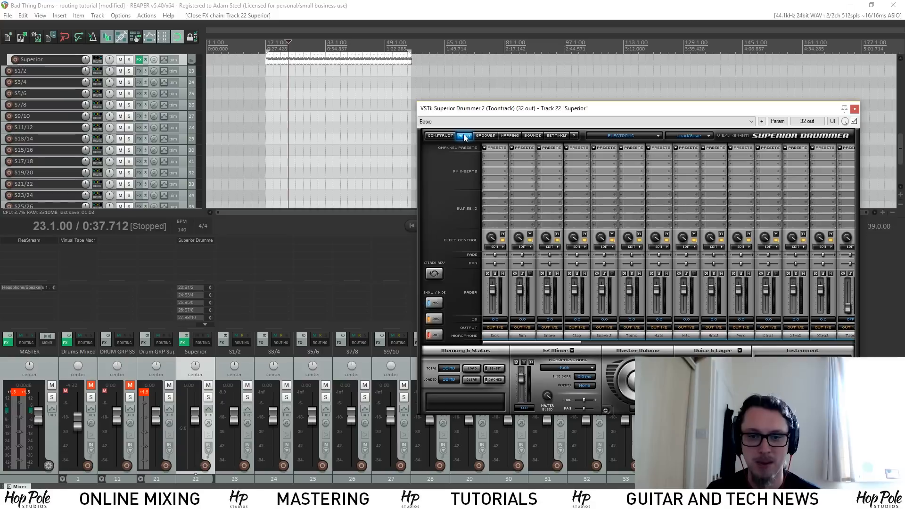
left_click(550, 327)
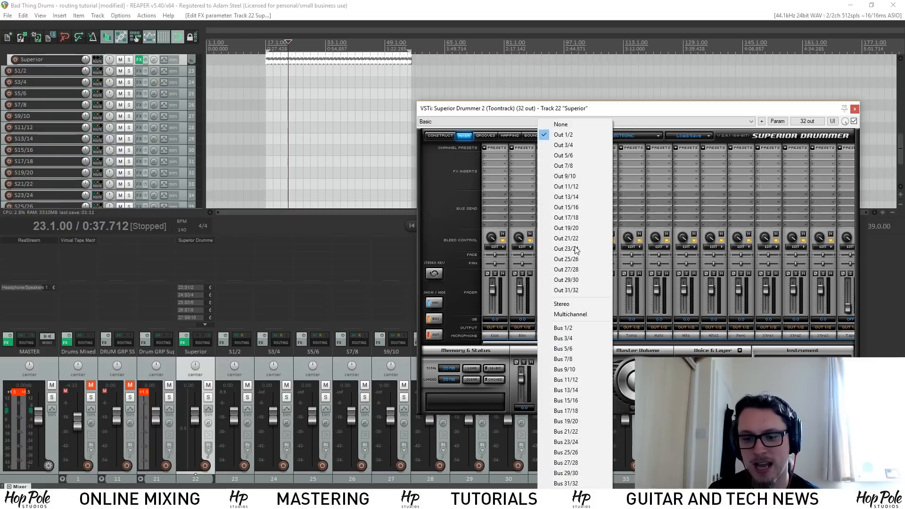
left_click(570, 316)
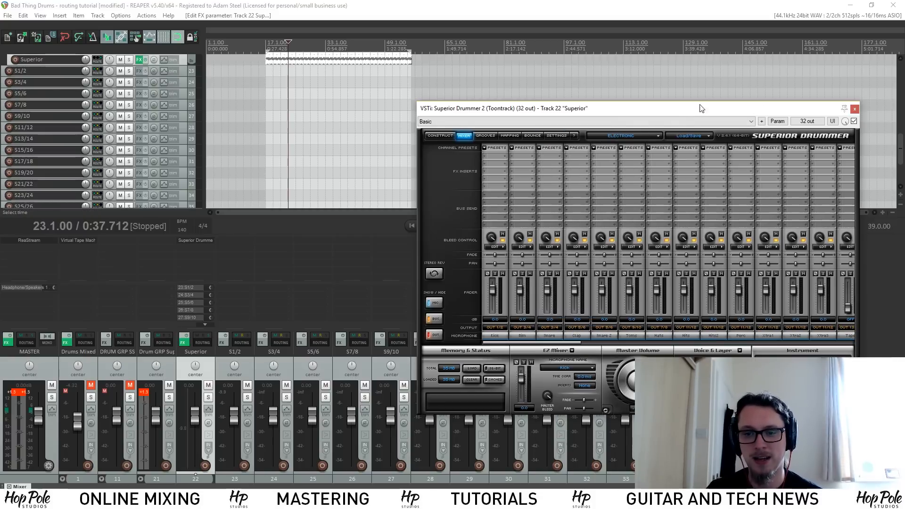
Step: Audition the multichannel drum outputs and lower the S11/12 track's fader to -7.40 dB
key("space")
left_click_drag(673, 108, 652, 28)
left_click_drag(429, 419, 432, 430)
key("space")
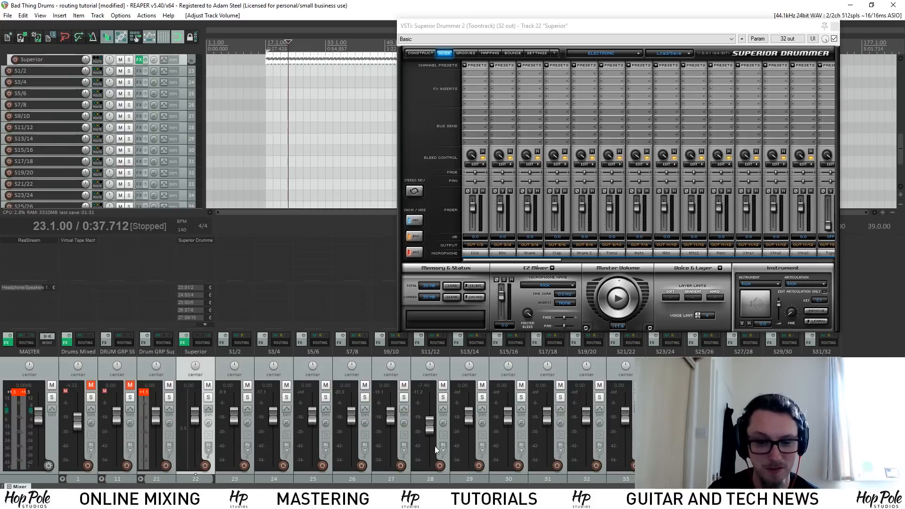
key("space")
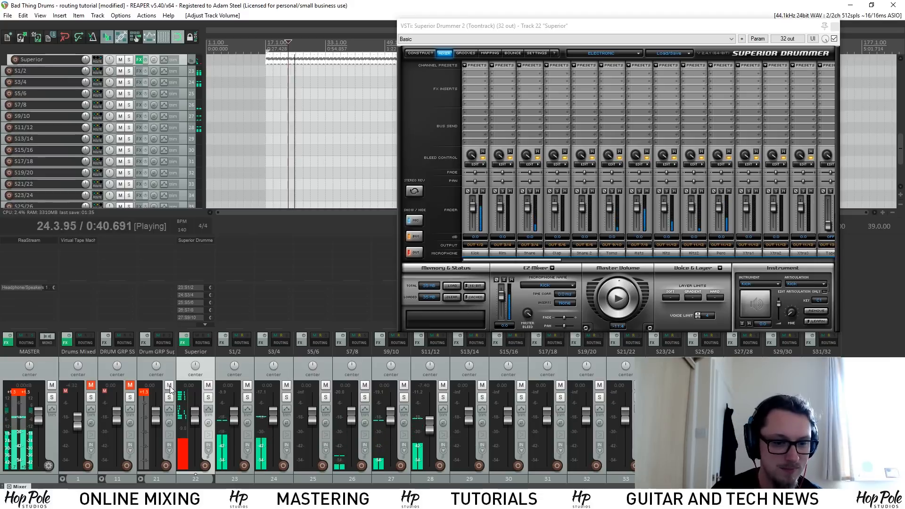
key("space")
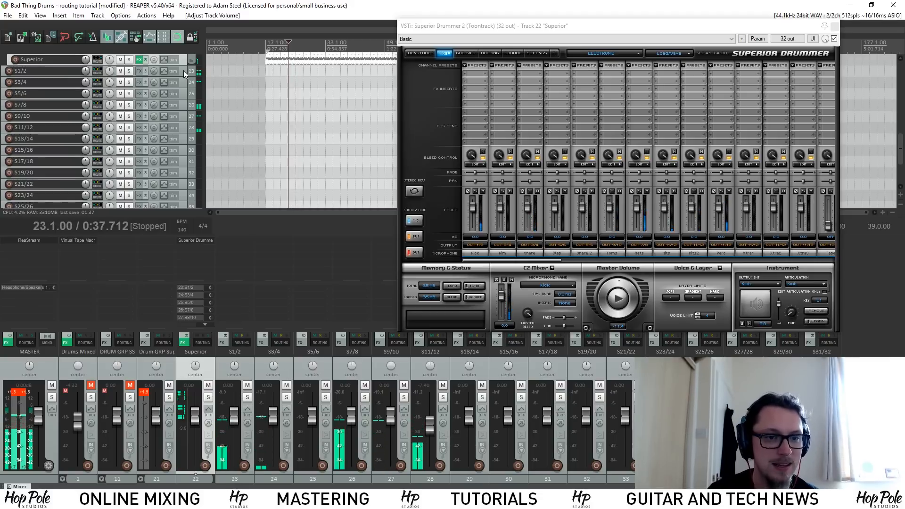
Step: Move the selected output tracks S1/2 through S31/32 into the Drum GRP Superior folder, directly below the Superior track
left_click(184, 70)
scroll(374, 102, "down", 2)
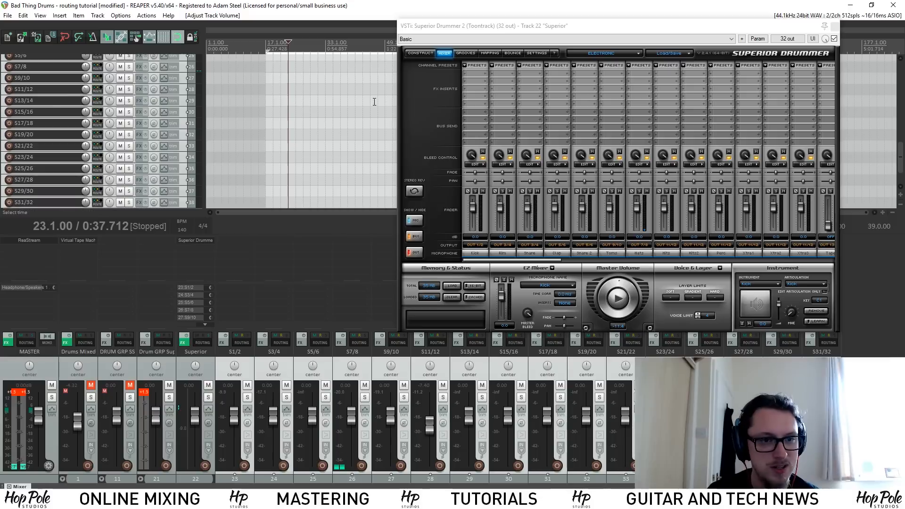
scroll(231, 84, "up", 6)
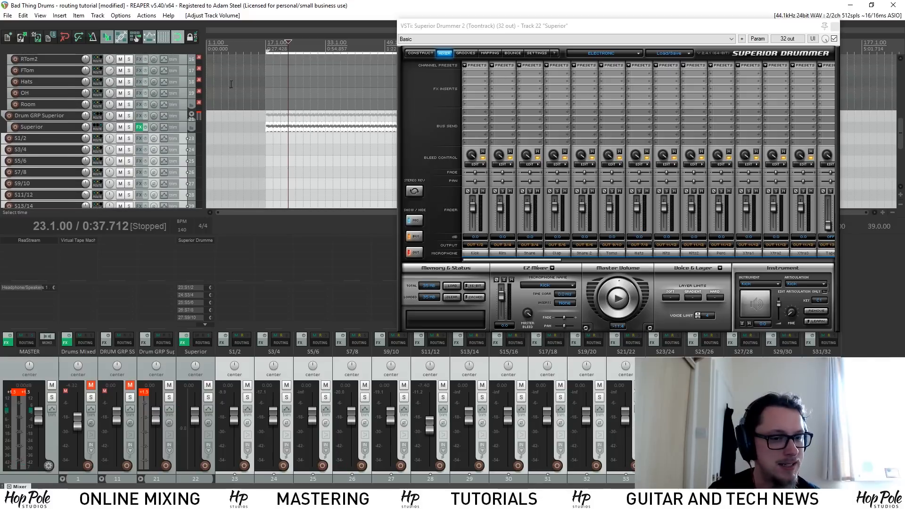
left_click_drag(184, 143, 185, 136)
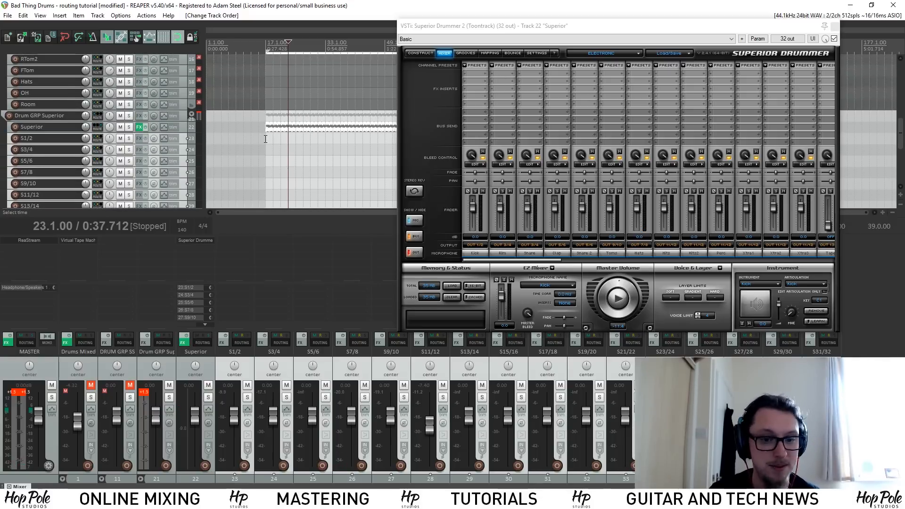
Step: Play the drums and solo the DRUM GRP SS and Drum GRP Superior folders in turn to compare their sound
key("space")
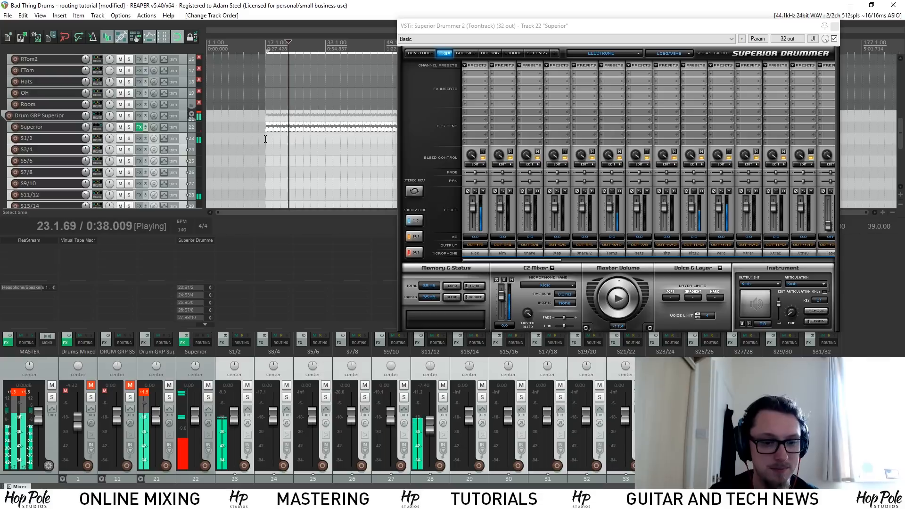
left_click(169, 397)
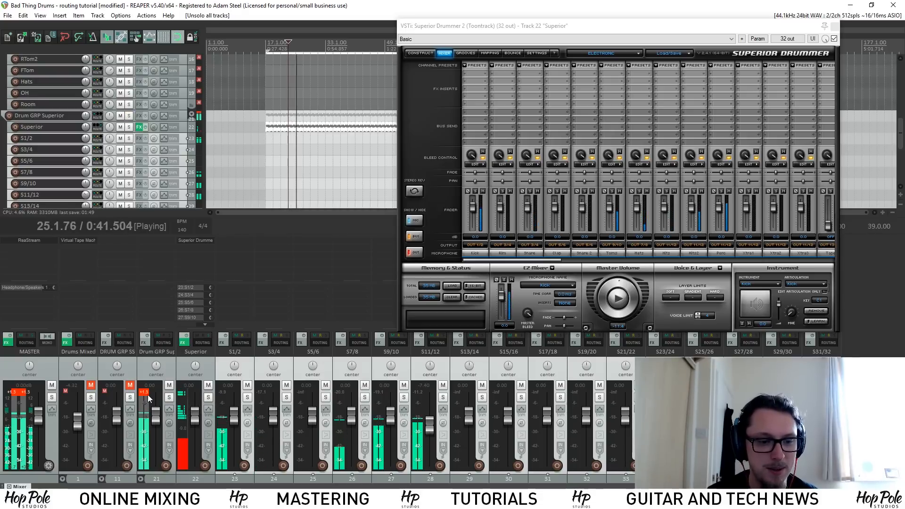
left_click(130, 397)
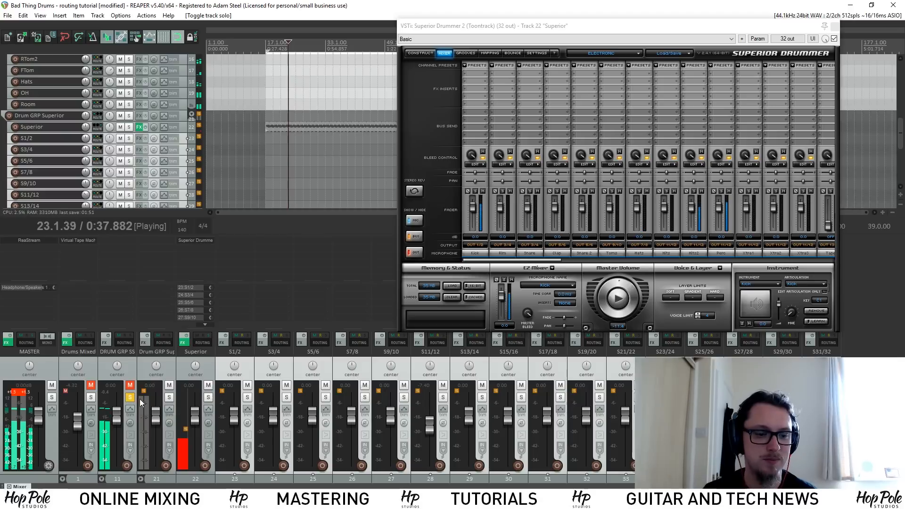
key("space")
left_click(130, 398)
left_click(169, 397)
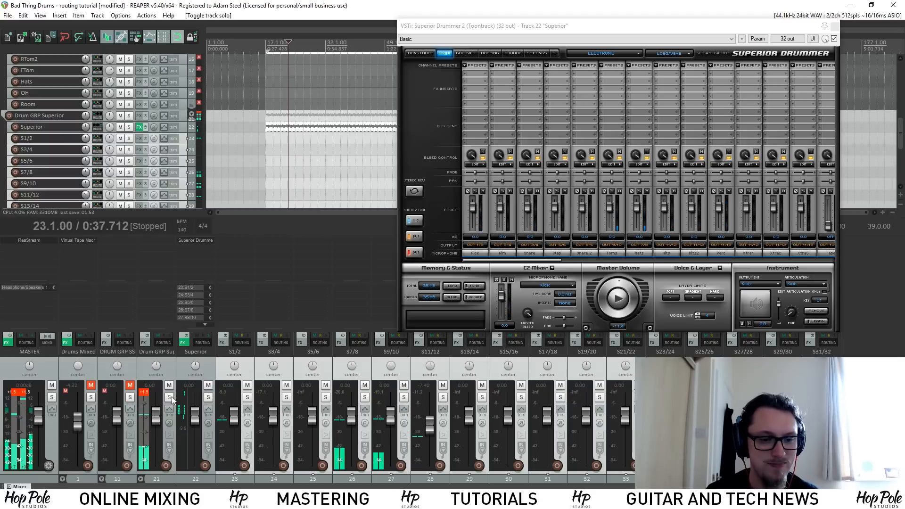
key("space")
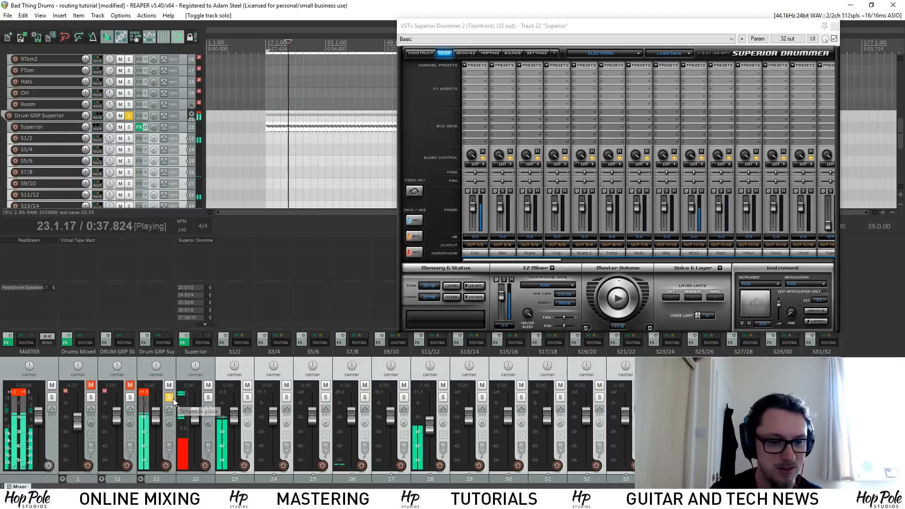
key("space")
left_click(168, 399)
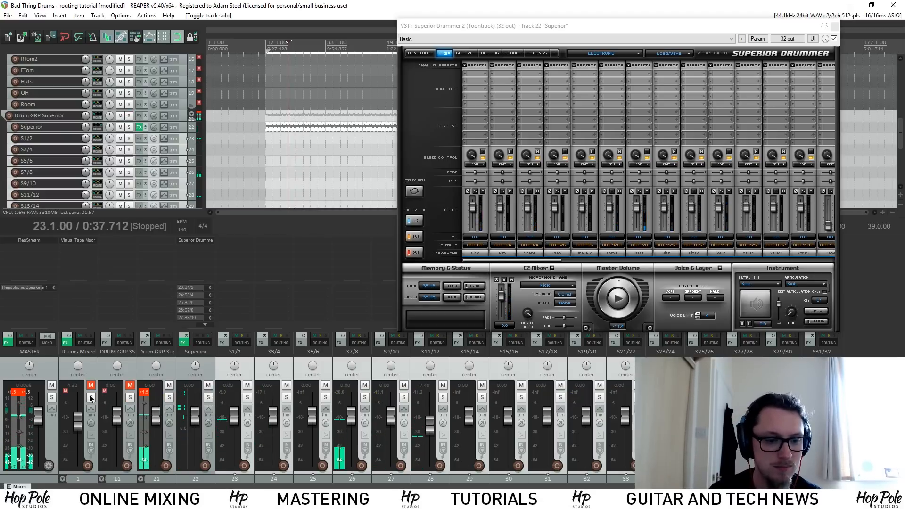
Step: Audition the Drums Mixed and Superior tracks with solo during playback, and clear all solos once playback is stopped
left_click(91, 397)
key("space")
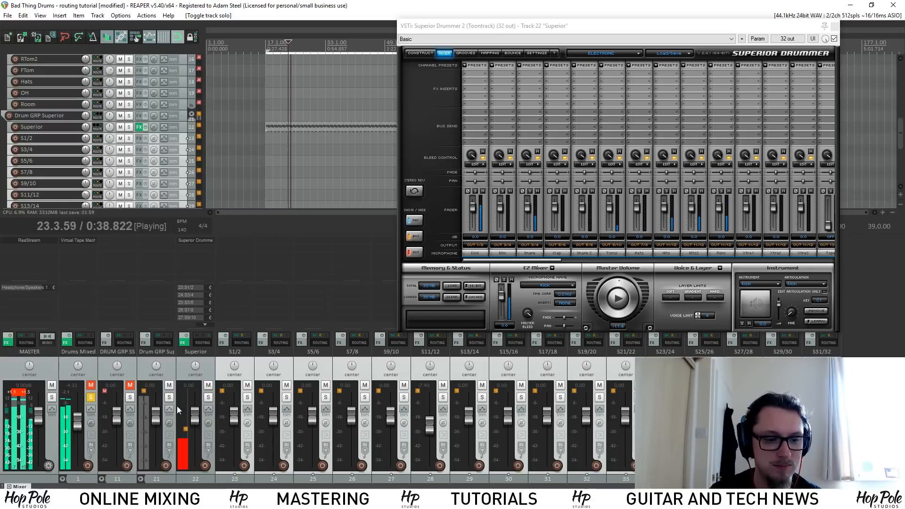
left_click(208, 397)
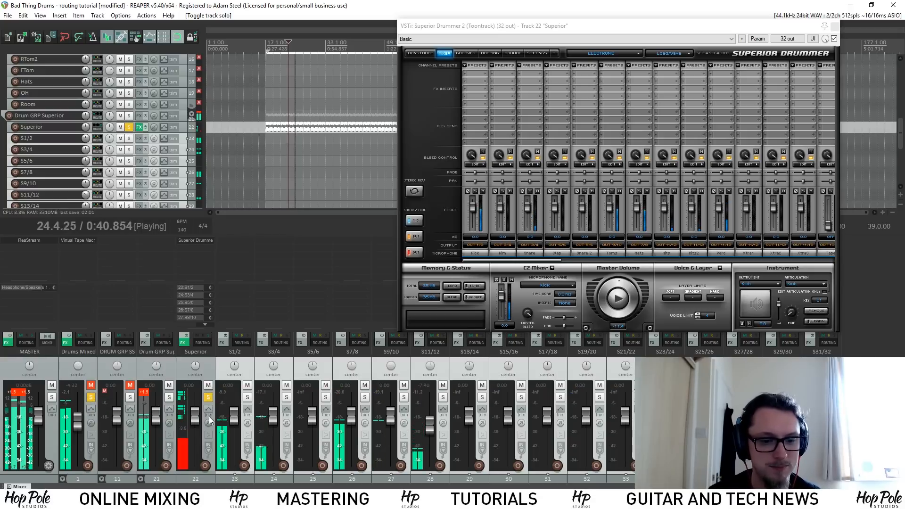
key("space")
left_click(23, 395)
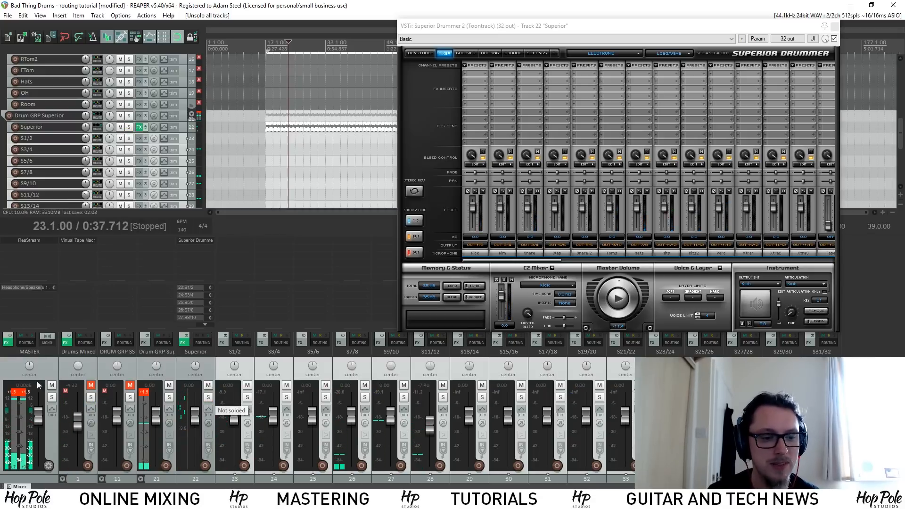
mouse_move(290, 499)
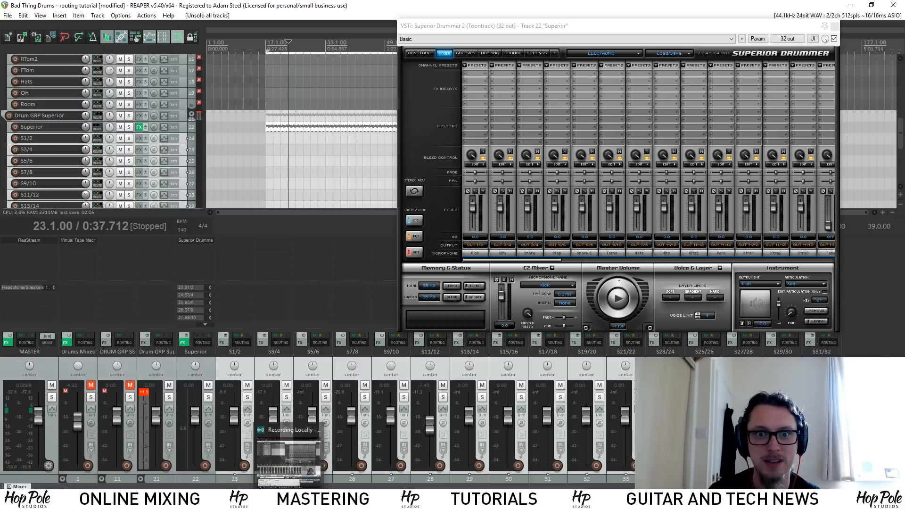
left_click(290, 457)
left_click(475, 368)
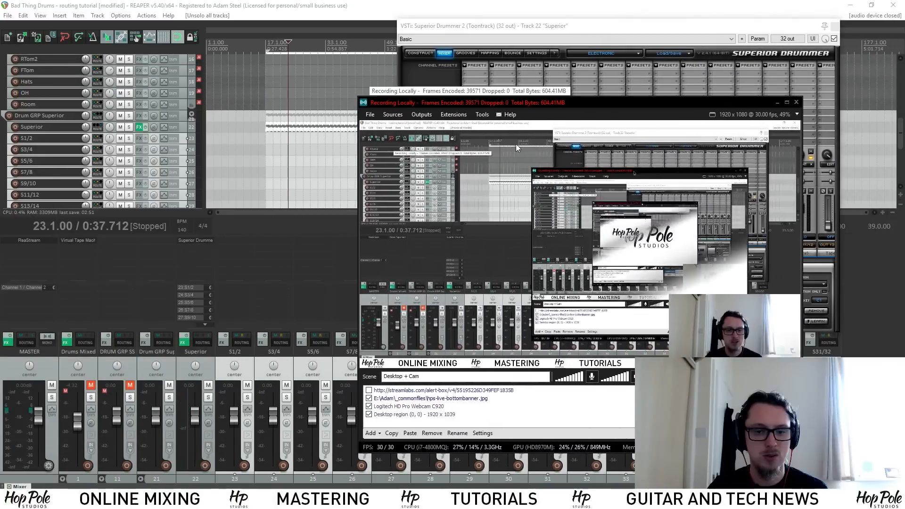
Step: Show the Drums Mixed folder's child tracks in the mixer and close the Superior Drummer plug-in window
left_click(62, 479)
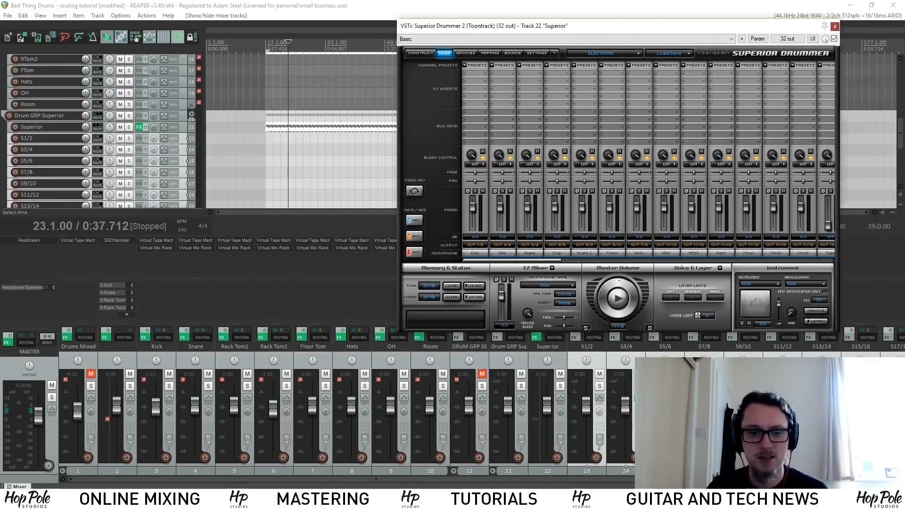
left_click(835, 26)
Step: Examine the Virtual Tape Machines plug-in on the Kick track of the mixed drums, and close its window
left_click(165, 242)
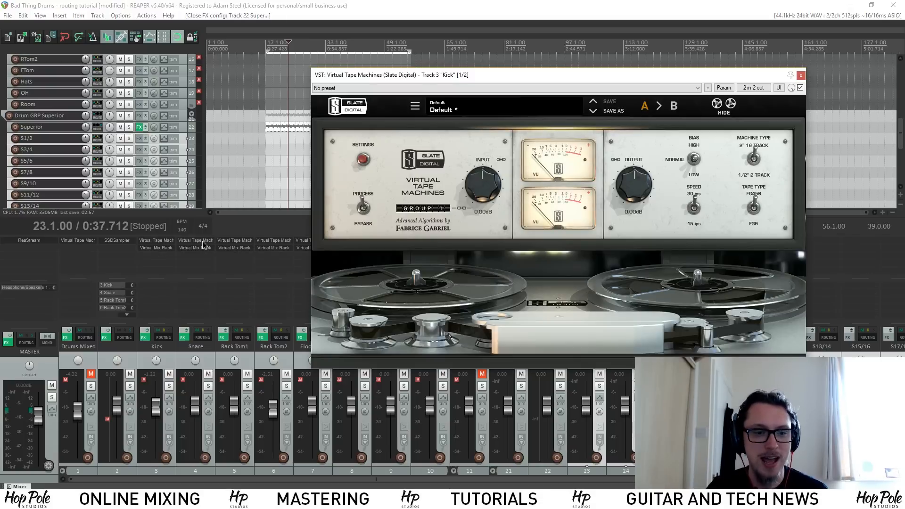
left_click(201, 241)
left_click(775, 113)
key("Escape")
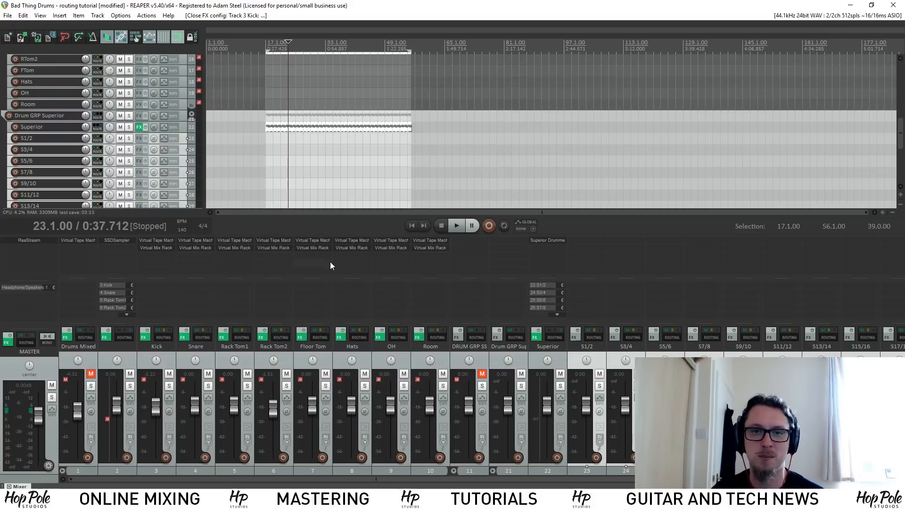
left_click(264, 499)
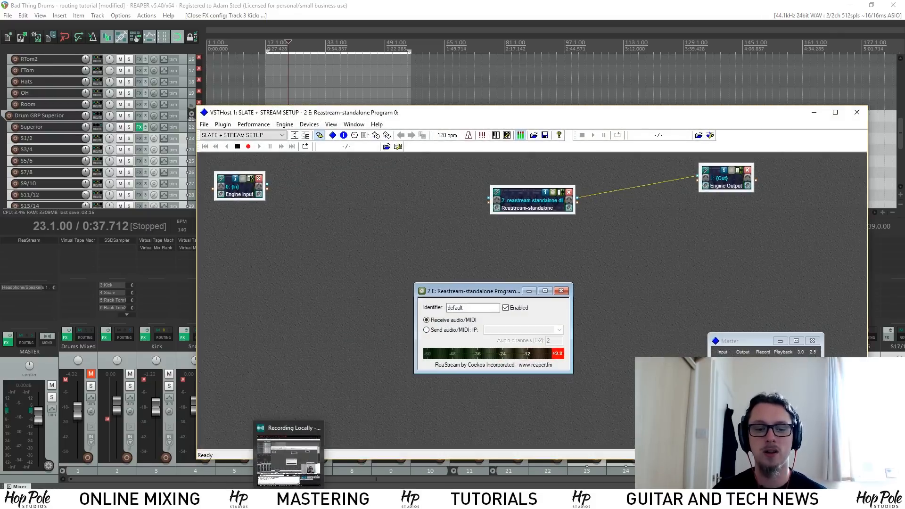
left_click(287, 499)
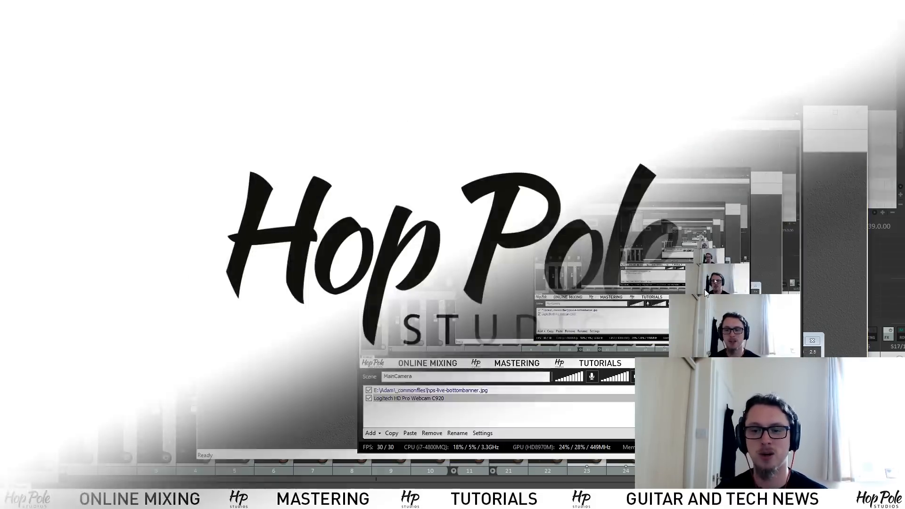